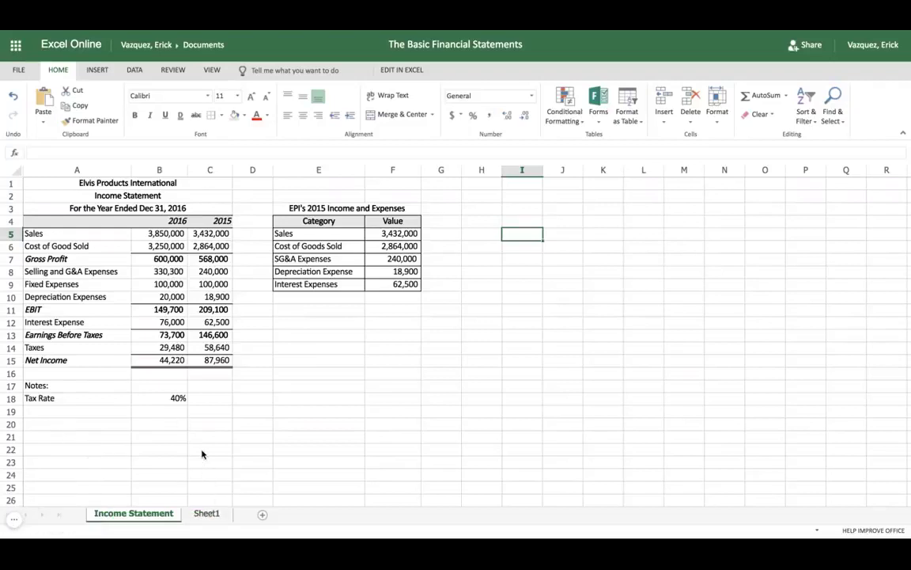
# Switch to Sheet1 and enter the company title "Elvis Products International" in cell A1.
pyautogui.click(206, 515)
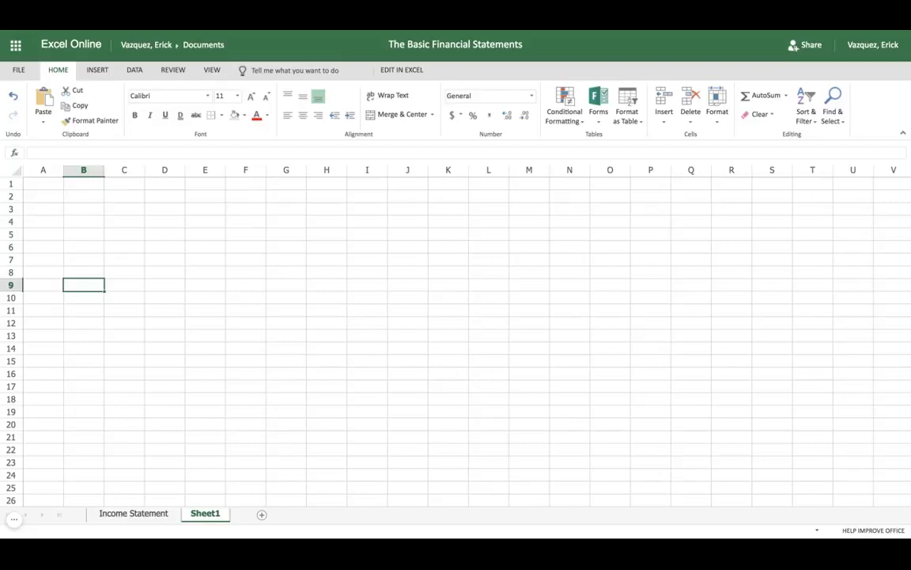
pyautogui.click(44, 185)
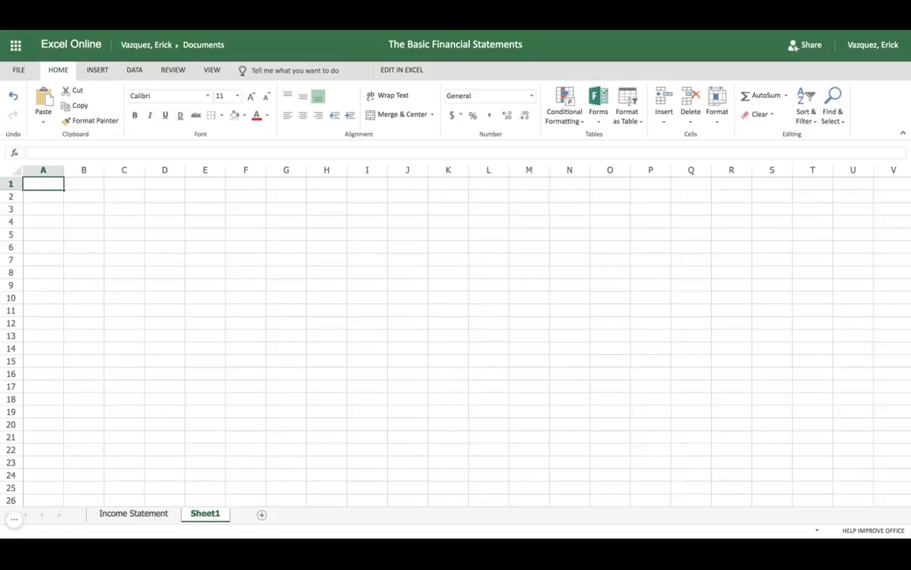
pyautogui.write('Elvis ')
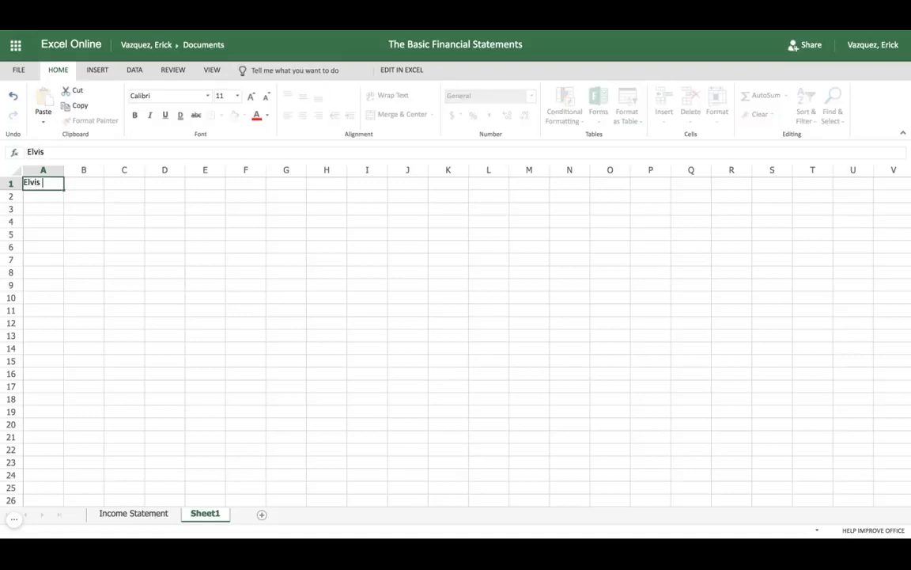
pyautogui.write('Products Intern')
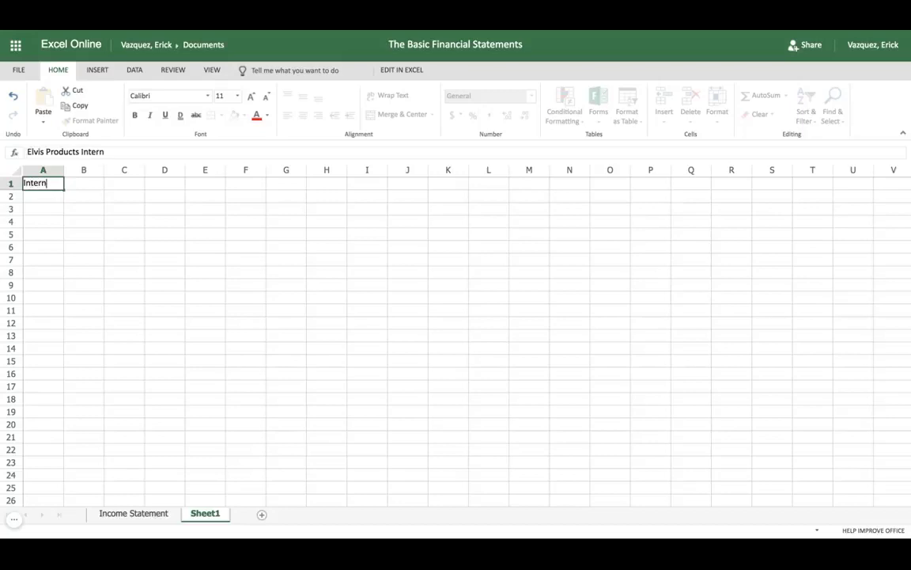
pyautogui.write('ational')
pyautogui.press('Return')
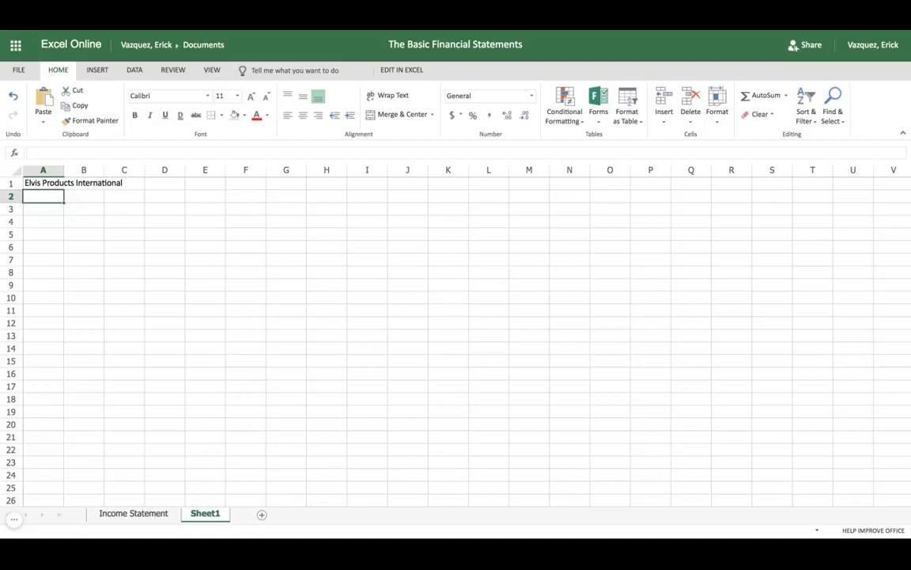
# Enter "Income Statement" in A2 and "For the Year Ended Dec. 31, 2016" in A3.
pyautogui.write('Income St')
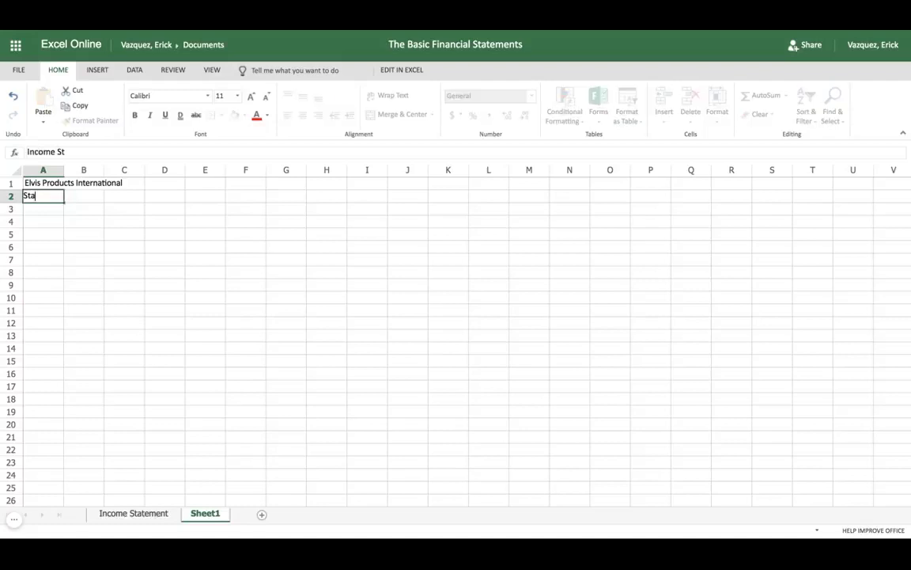
pyautogui.write('atement')
pyautogui.press('Return')
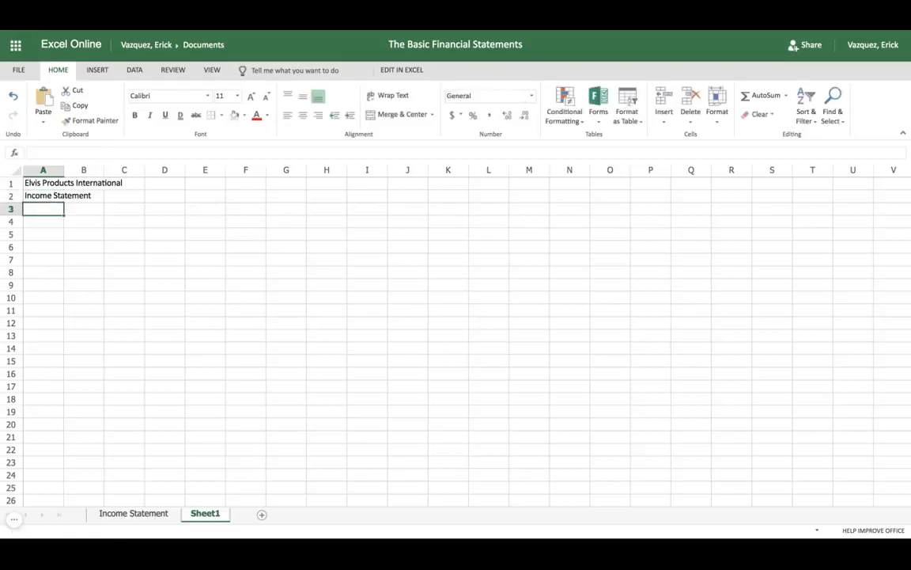
pyautogui.write('For the Year')
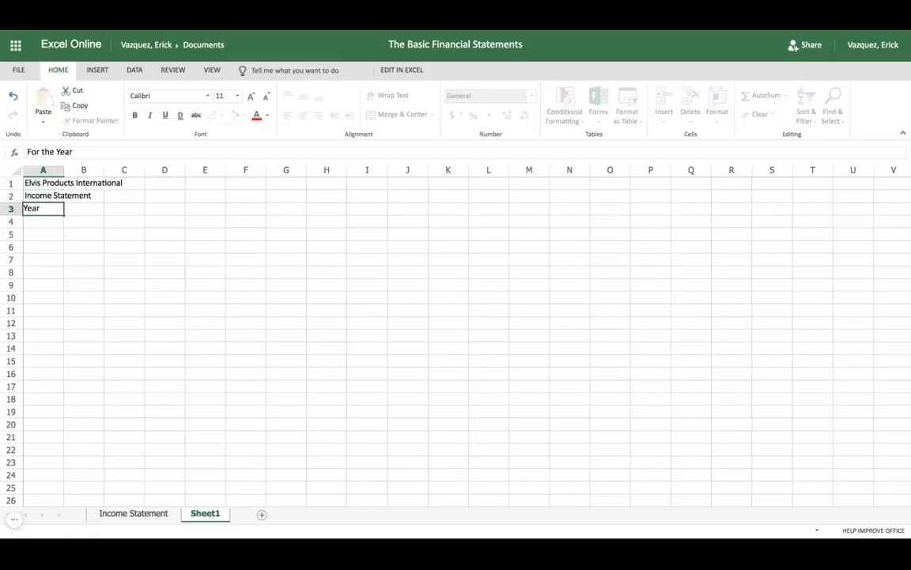
pyautogui.write(' Ended Dec. 31,')
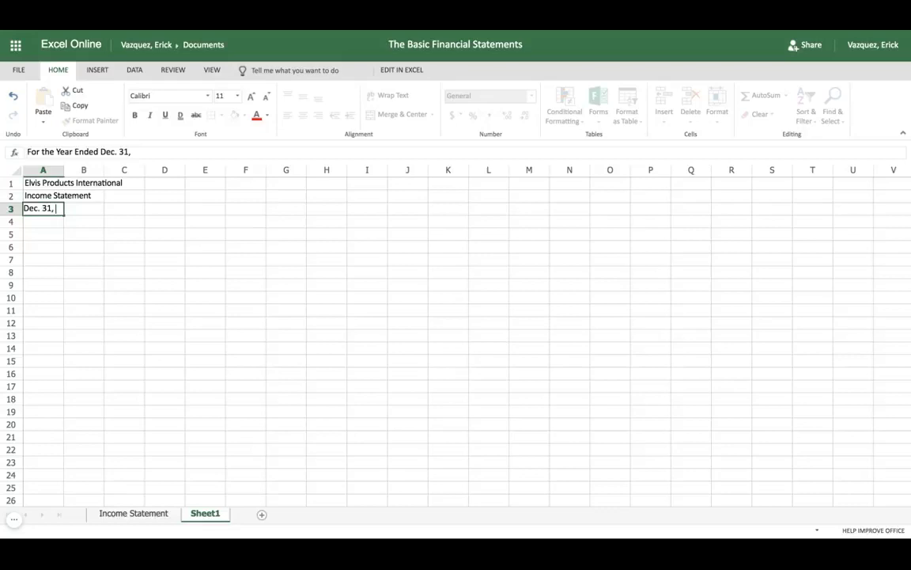
pyautogui.write(' 2016')
pyautogui.press('Return')
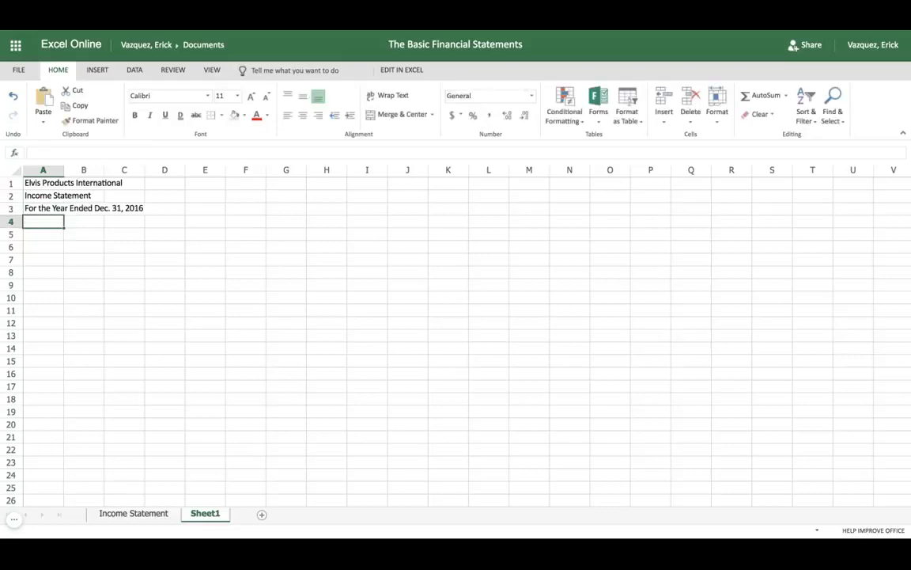
# Merge the three title rows in A1:C3 across their columns and center the text.
pyautogui.click(59, 183)
pyautogui.hotkey('shift', 'Right')
pyautogui.hotkey('shift', 'Right')
pyautogui.hotkey('shift', 'Down')
pyautogui.hotkey('shift', 'Down')
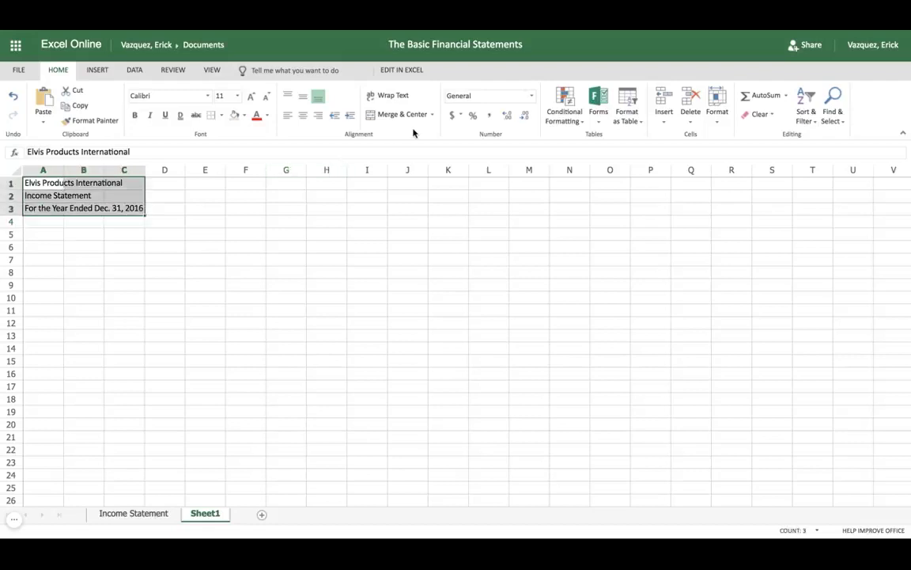
pyautogui.click(432, 116)
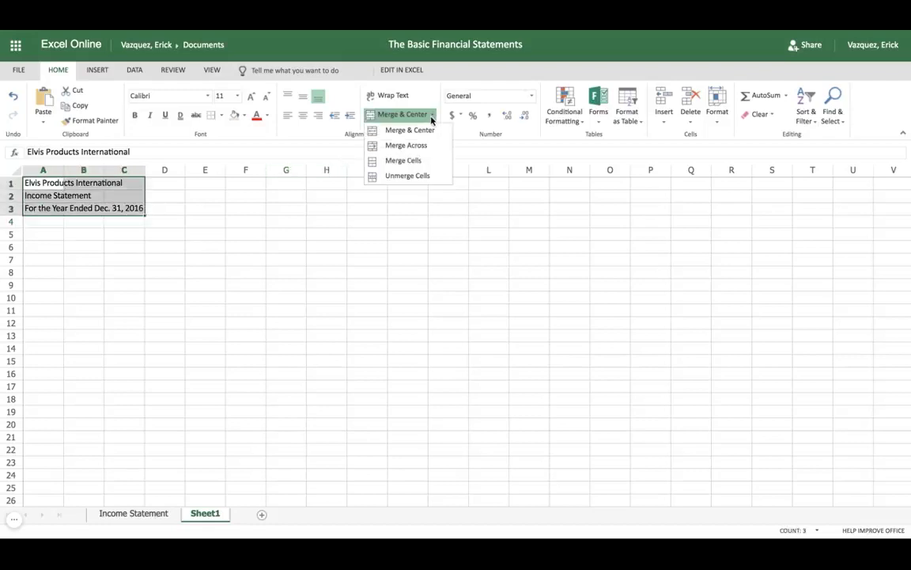
pyautogui.click(431, 144)
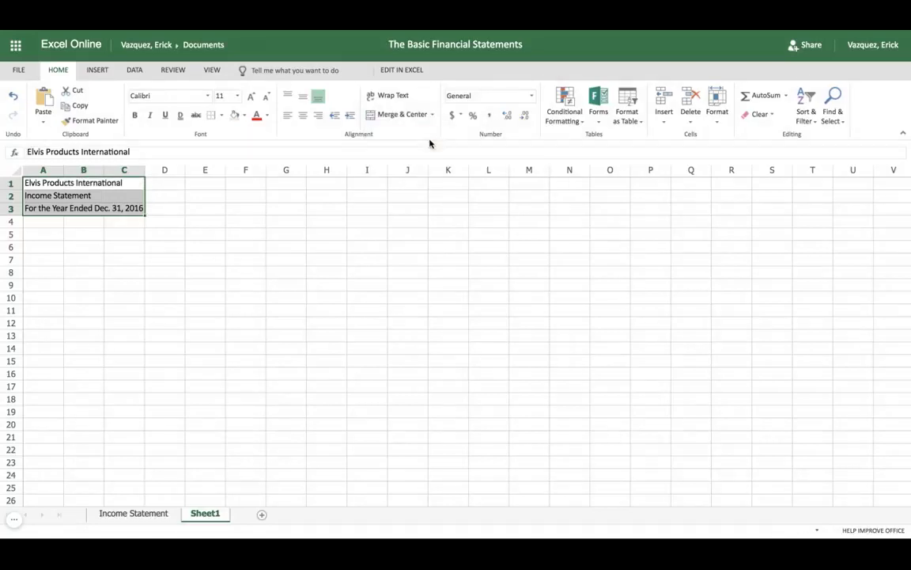
pyautogui.click(303, 117)
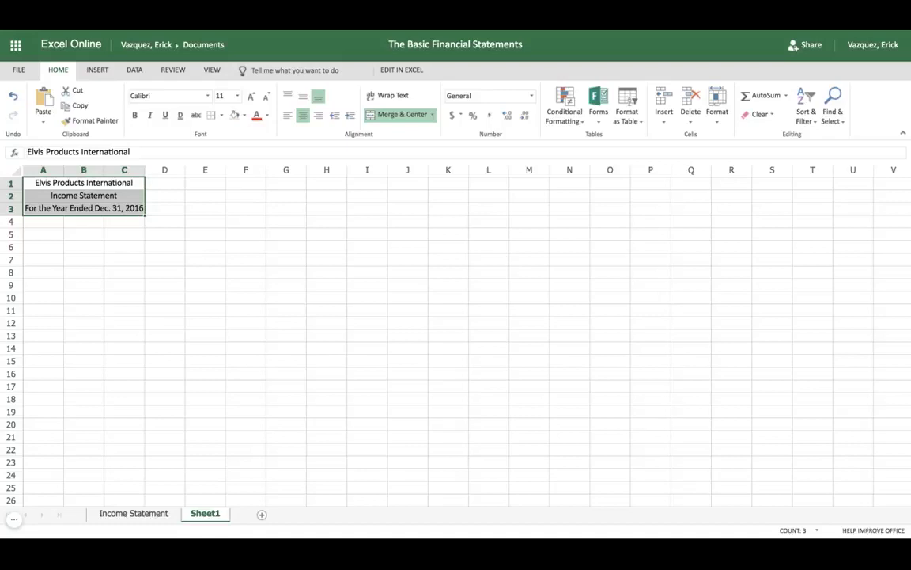
# Enter the year headings 2016 in B4 and 2015 in C4.
pyautogui.click(86, 222)
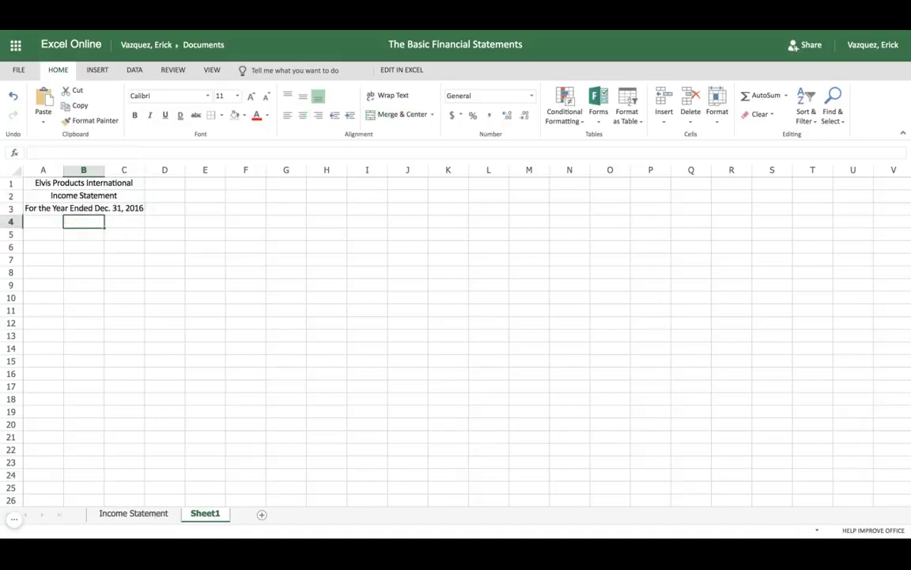
pyautogui.write('20')
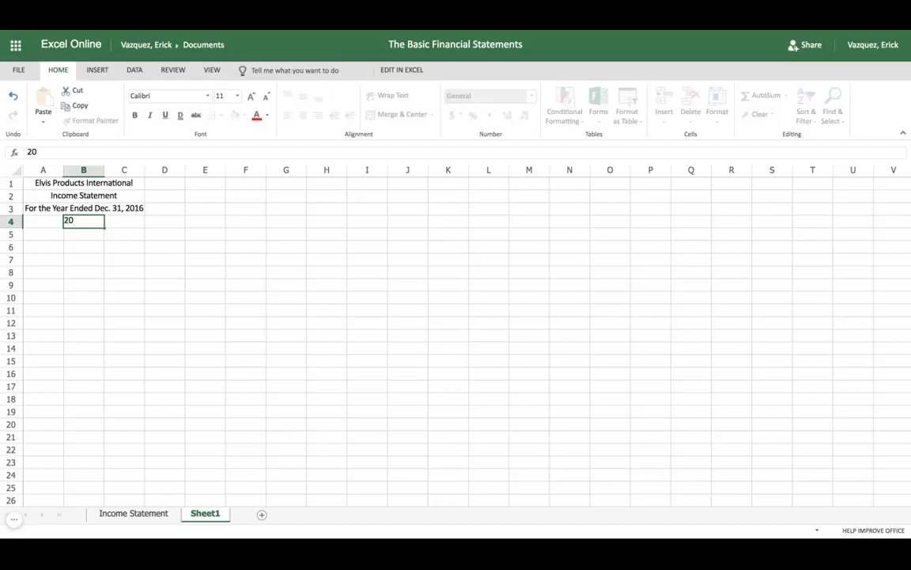
pyautogui.write('16')
pyautogui.press('Tab')
pyautogui.write('2015')
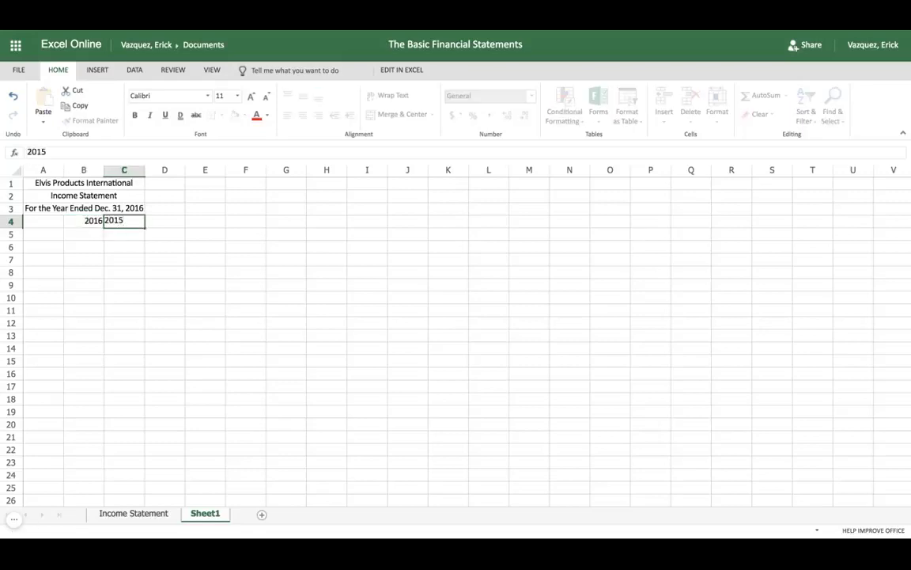
pyautogui.press('Return')
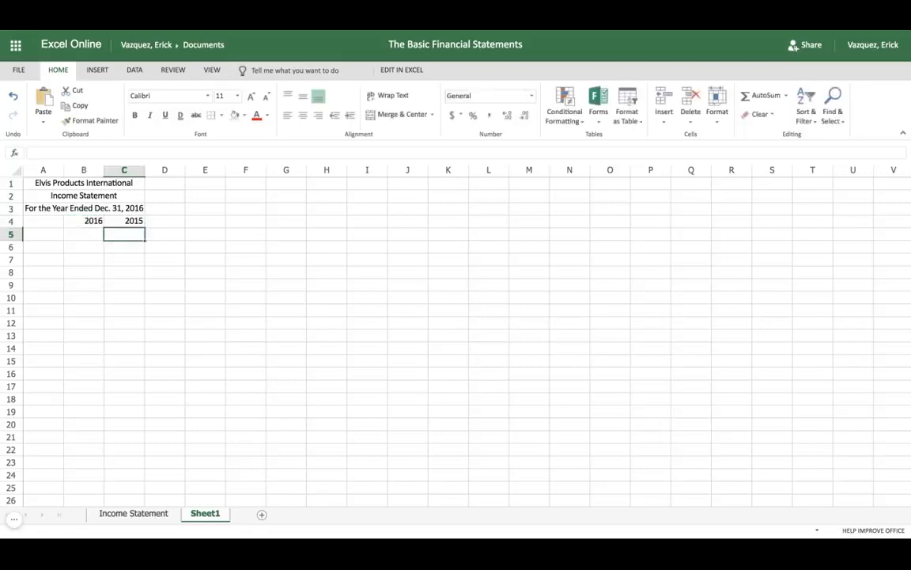
# Give the year heading row A4:C4 a light gray fill and a Top and Bottom Border.
pyautogui.click(51, 222)
pyautogui.hotkey('shift', 'Right')
pyautogui.hotkey('shift', 'Right')
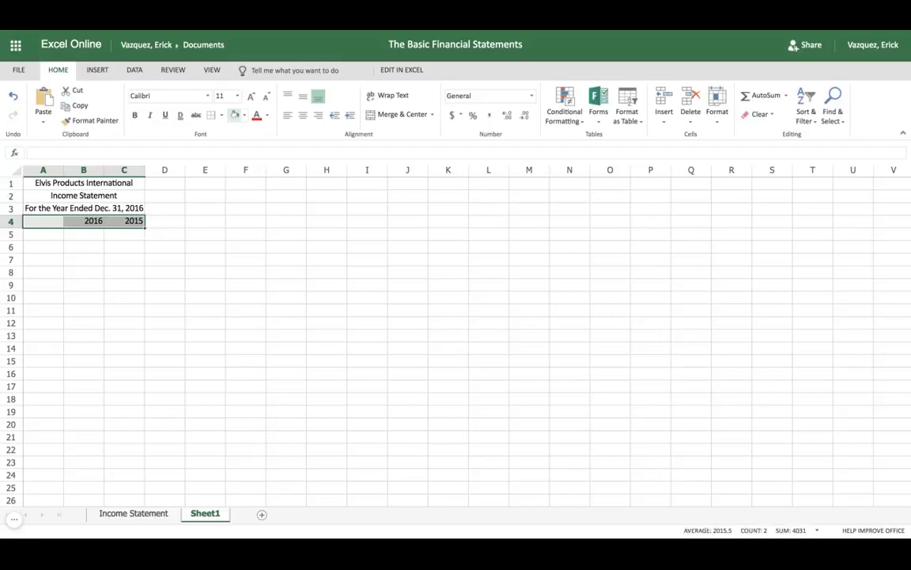
pyautogui.click(223, 115)
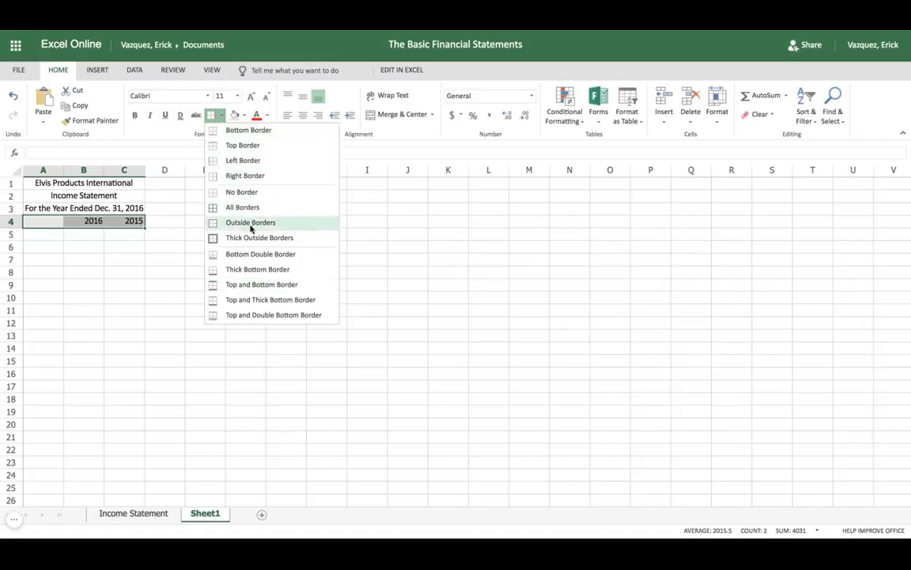
pyautogui.click(247, 284)
pyautogui.click(164, 259)
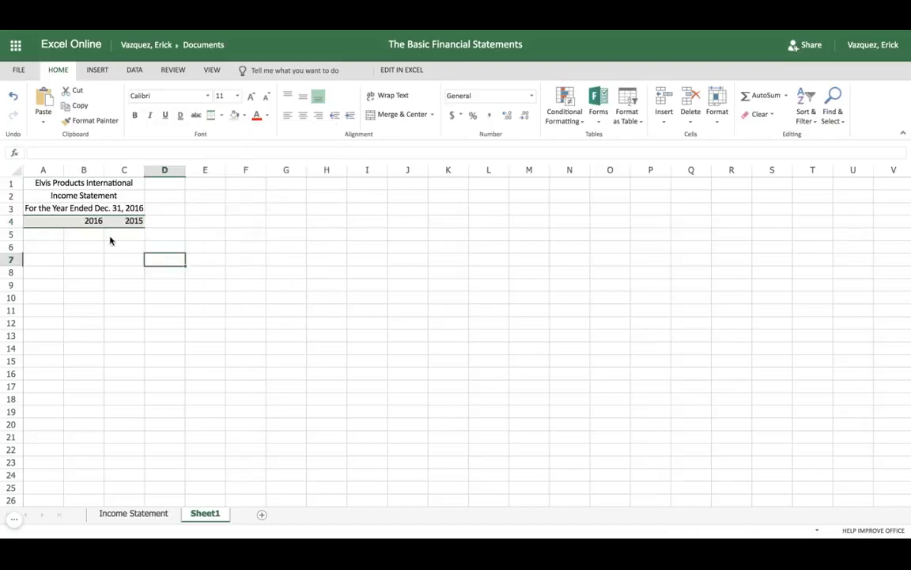
# Enter the row labels "Sales" in A5 and "Cost of Goods Sold" in A6.
pyautogui.click(47, 235)
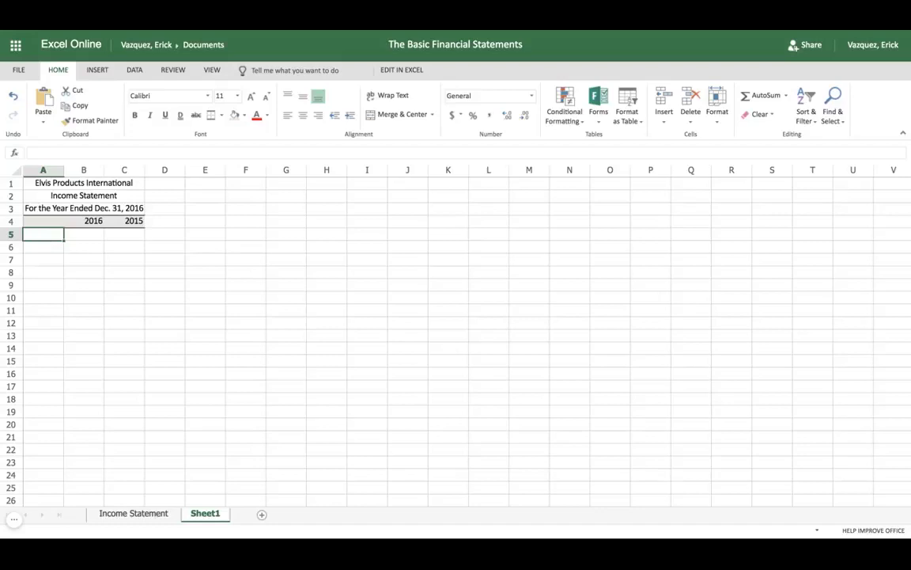
pyautogui.write('Sales')
pyautogui.press('Return')
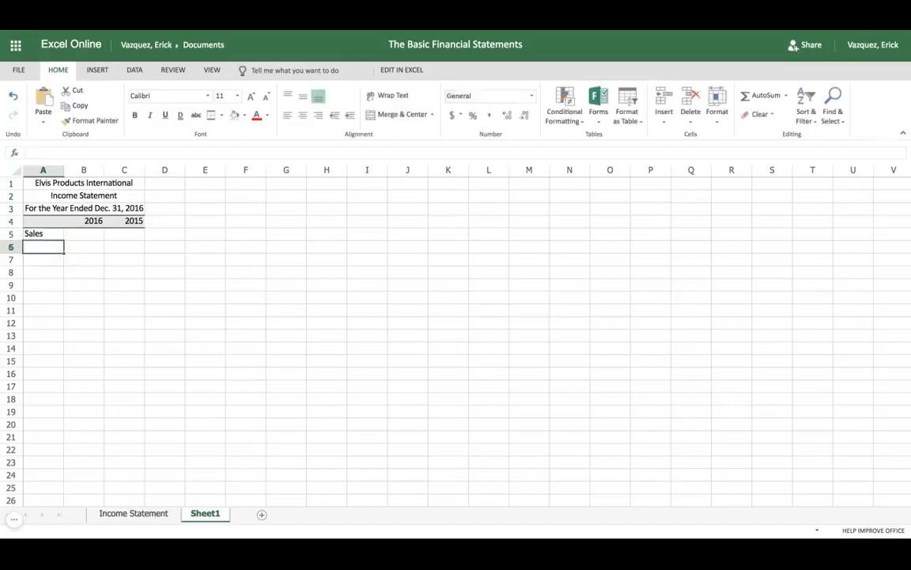
pyautogui.write('Cost of ')
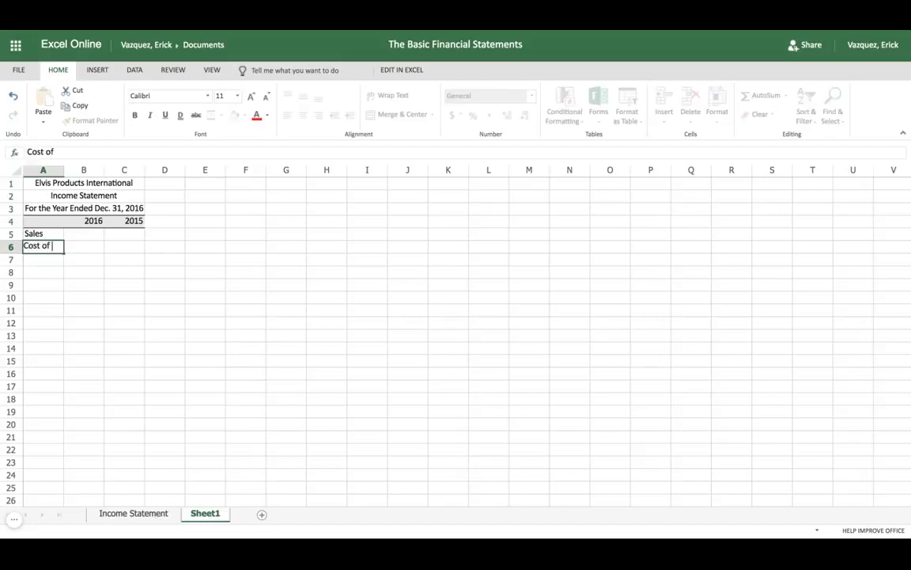
pyautogui.write('Goods SOl')
pyautogui.press('BackSpace')
pyautogui.press('BackSpace')
pyautogui.press('BackSpace')
pyautogui.write('old')
pyautogui.press('Return')
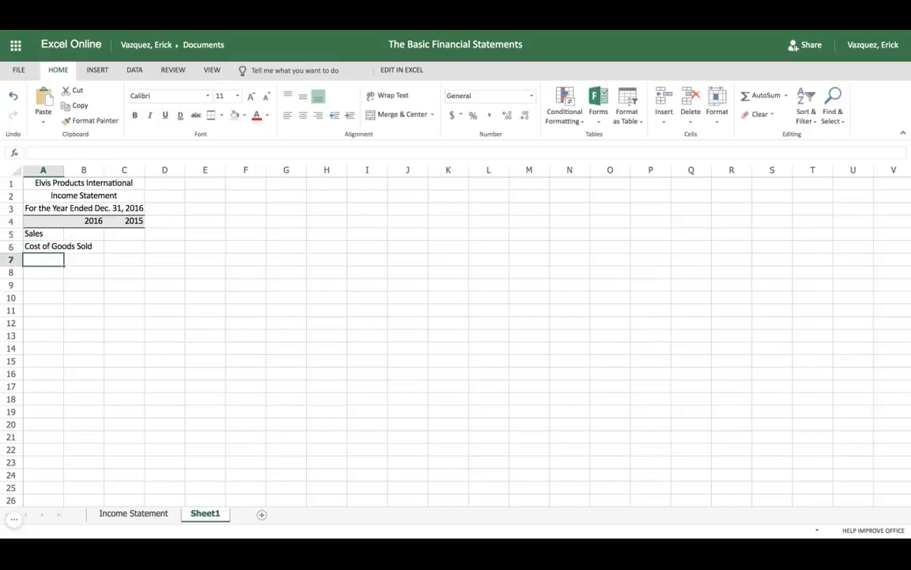
# Enter the row labels "Gross Profit" in A7 and "Selling and G&A Expenses" in A8.
pyautogui.write('Gross ')
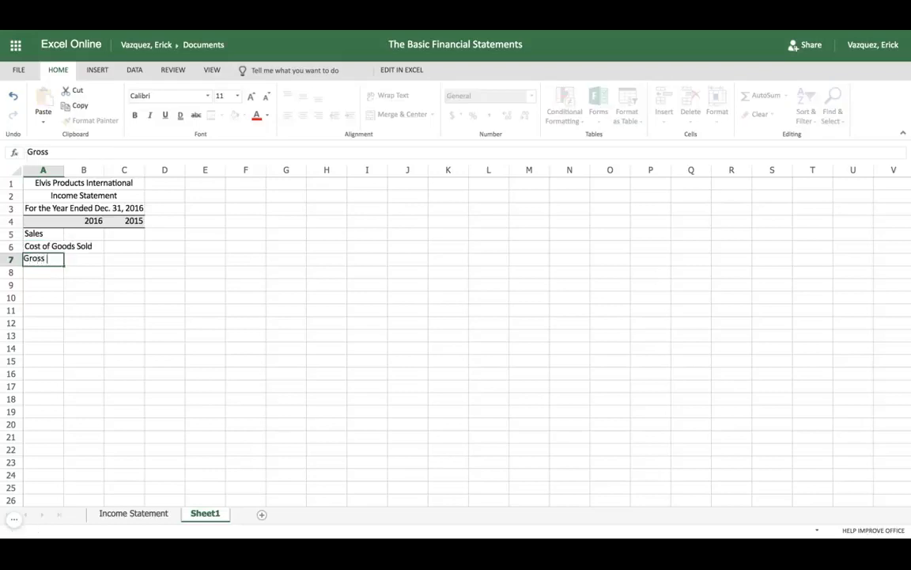
pyautogui.write('Profit')
pyautogui.press('Return')
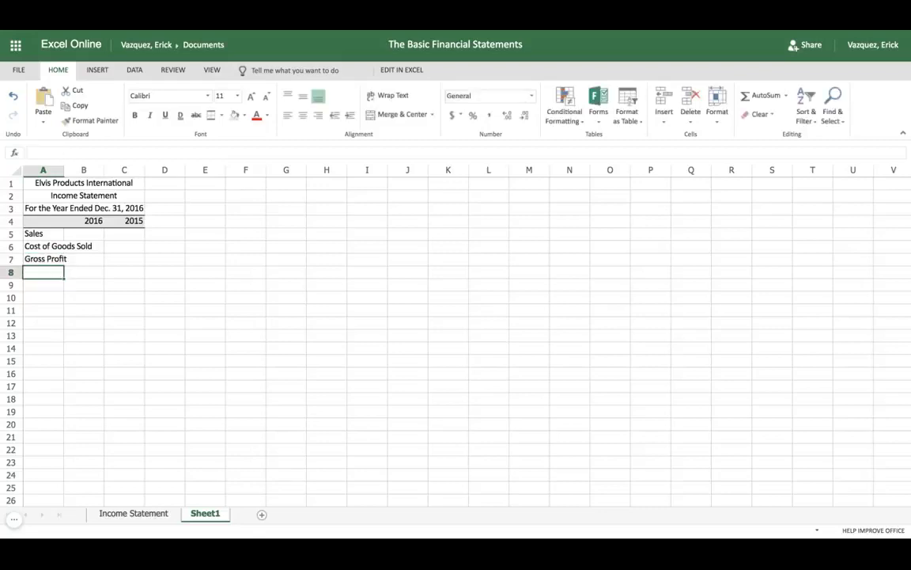
pyautogui.write('Sellin')
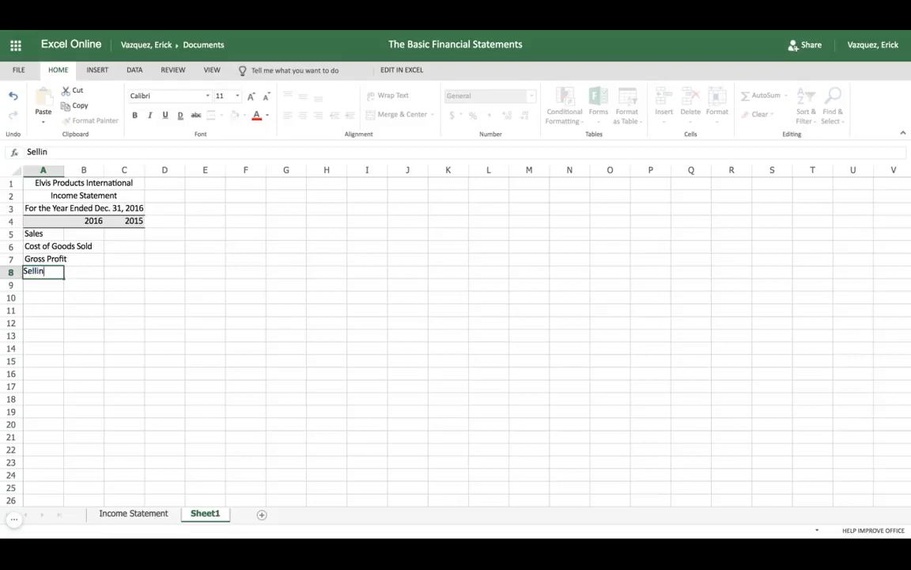
pyautogui.write('g and G&A Expenses')
pyautogui.press('Return')
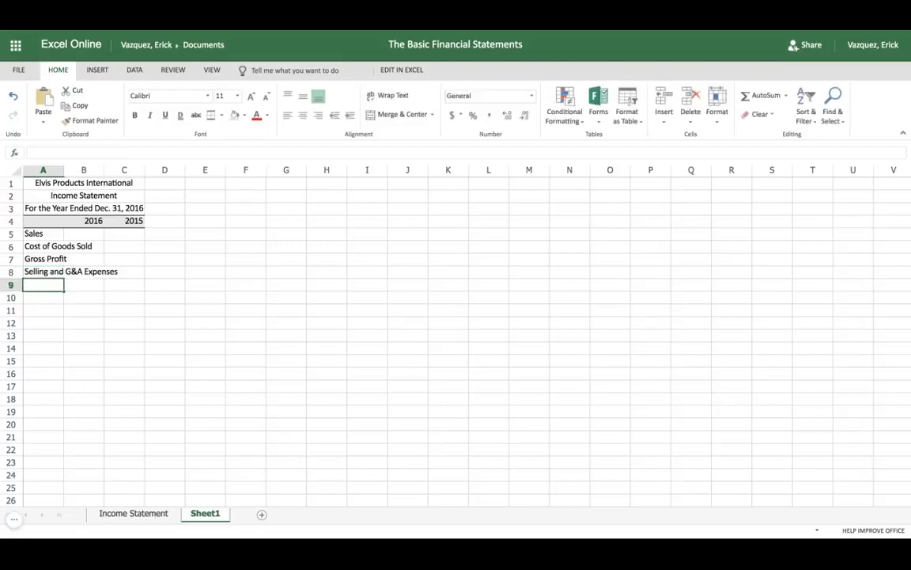
# Enter the row labels "Fixed Expenses" in A9 and "Depreciation Expense" in A10.
pyautogui.write('Fi')
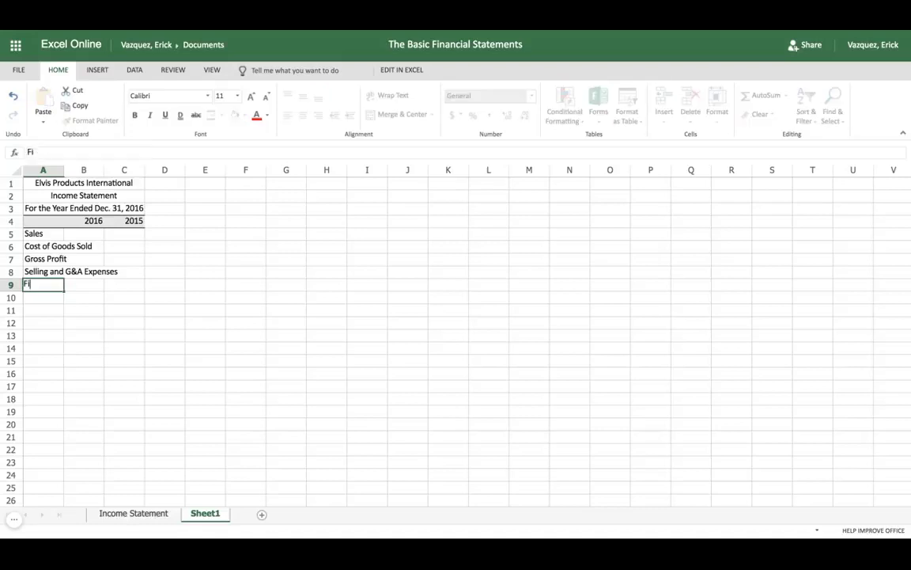
pyautogui.write('xed Expenses')
pyautogui.press('Return')
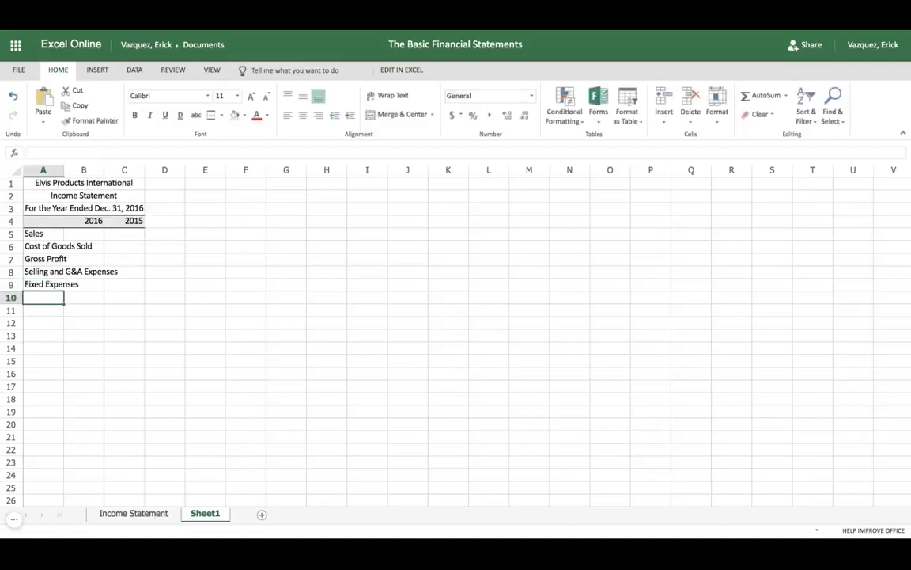
pyautogui.write('Depe')
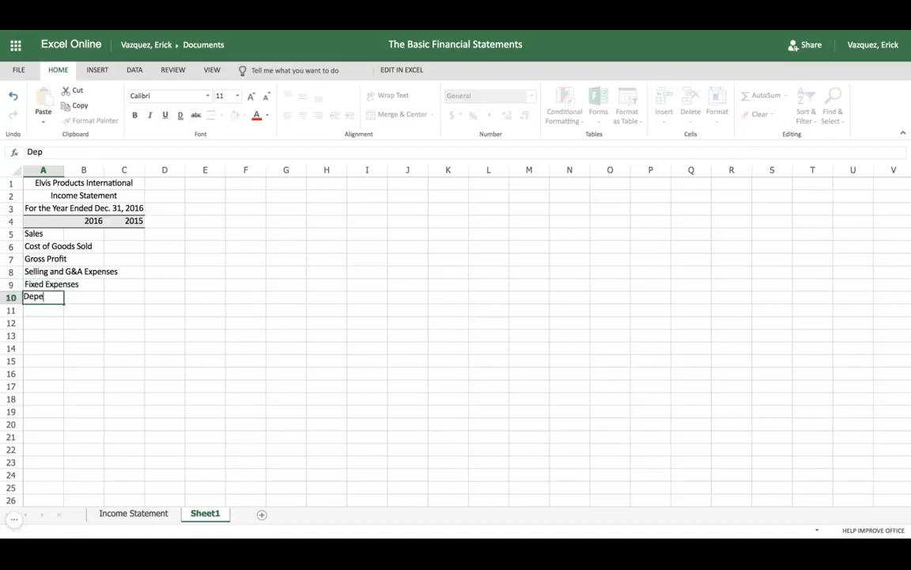
pyautogui.write('eciation Expense')
pyautogui.press('BackSpace')
pyautogui.press('BackSpace')
pyautogui.press('BackSpace')
pyautogui.press('BackSpace')
pyautogui.write('ense')
pyautogui.press('Return')
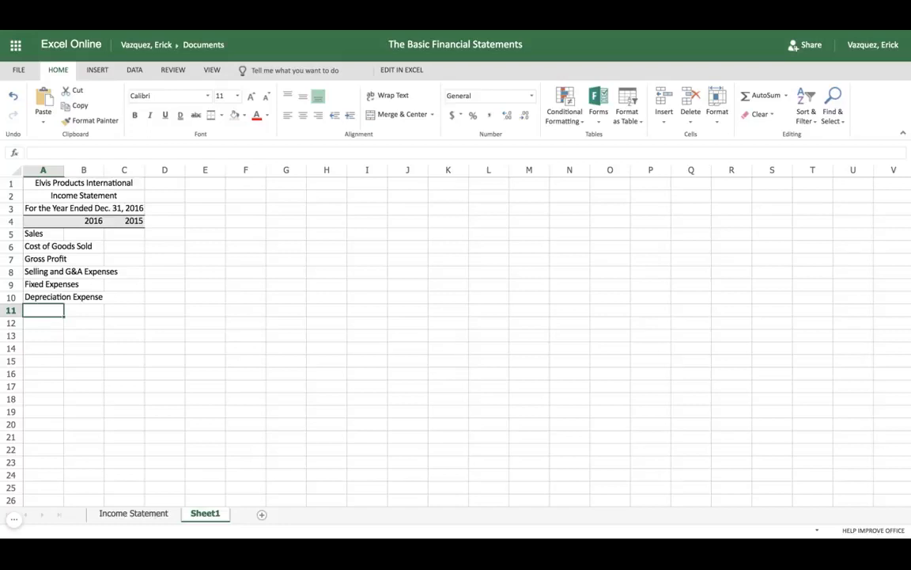
# Enter the row labels "EBIT" in A11 and "Interest Expense" in A12.
pyautogui.write('EBIT')
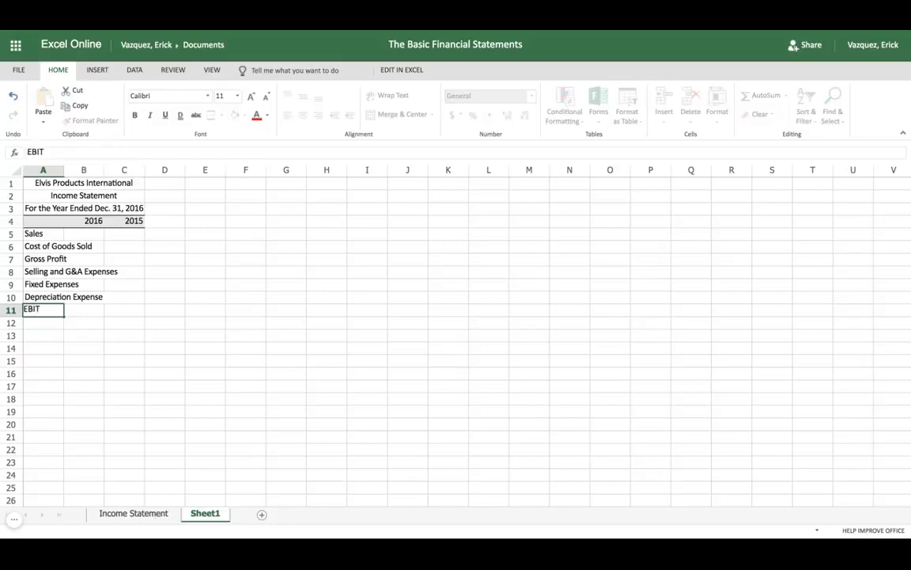
pyautogui.press('Return')
pyautogui.write('Intere')
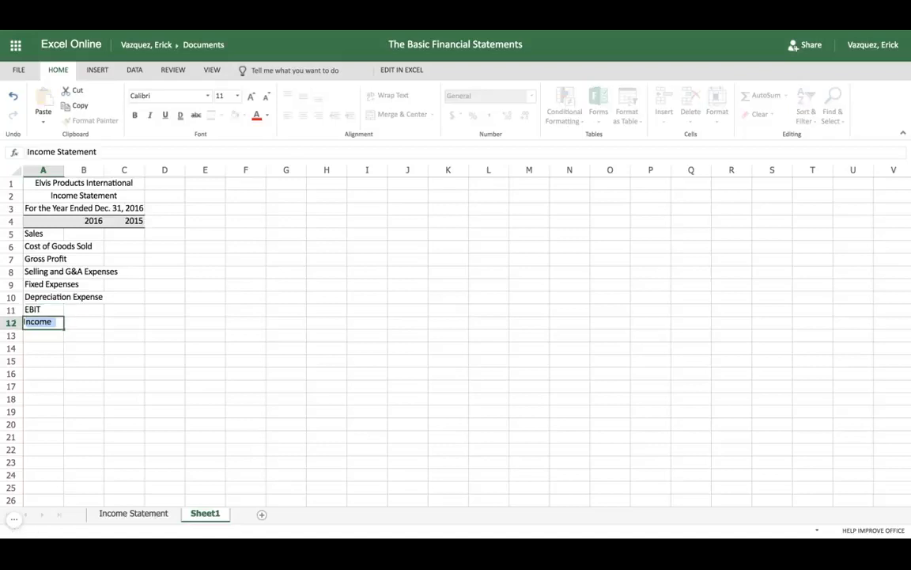
pyautogui.write('s')
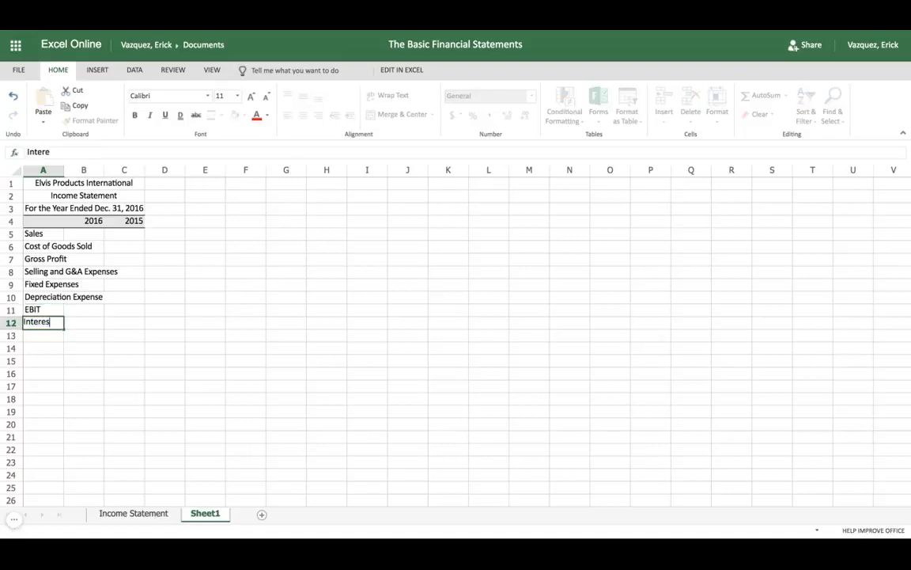
pyautogui.write('t Expense')
pyautogui.press('Return')
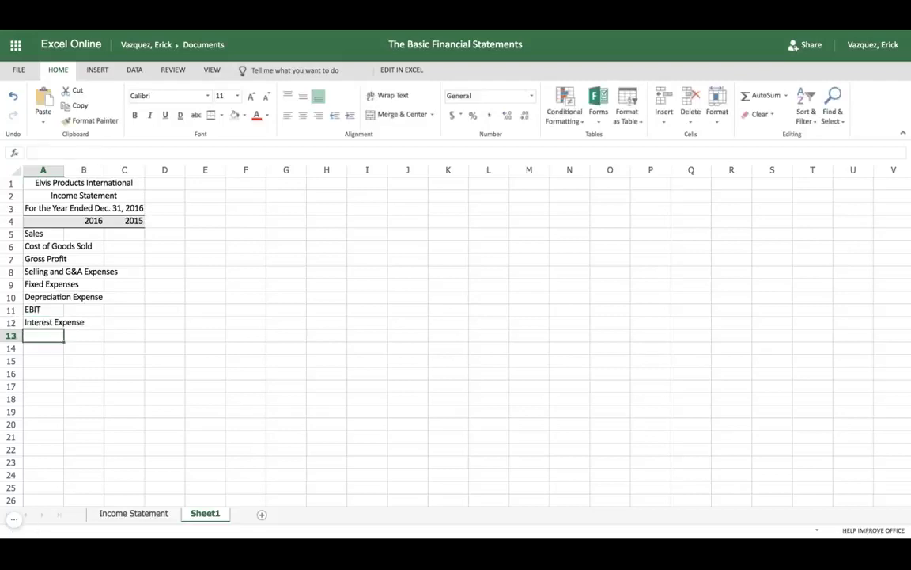
# Enter the row label "Earnings Before Taxes" in A13.
pyautogui.write('Earnings ')
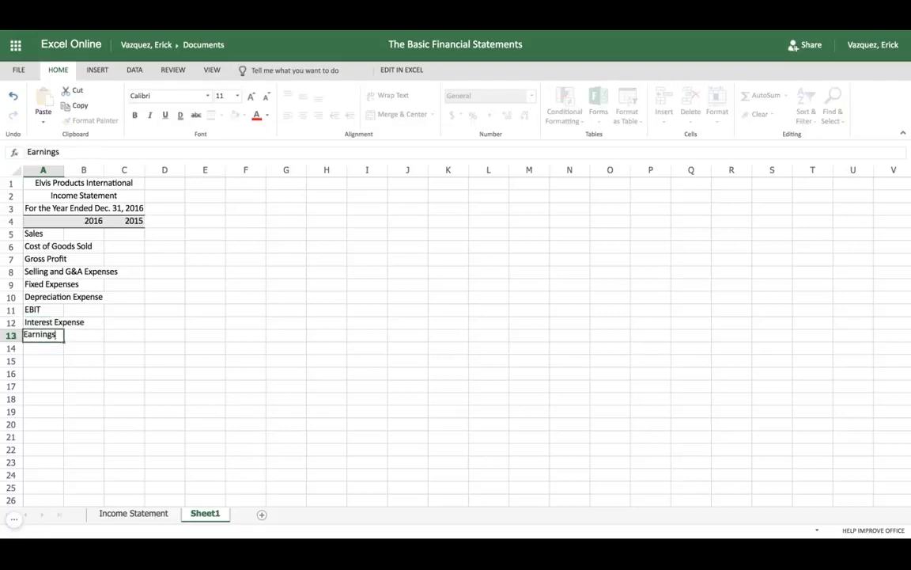
pyautogui.write('Before Taxe')
pyautogui.write('s')
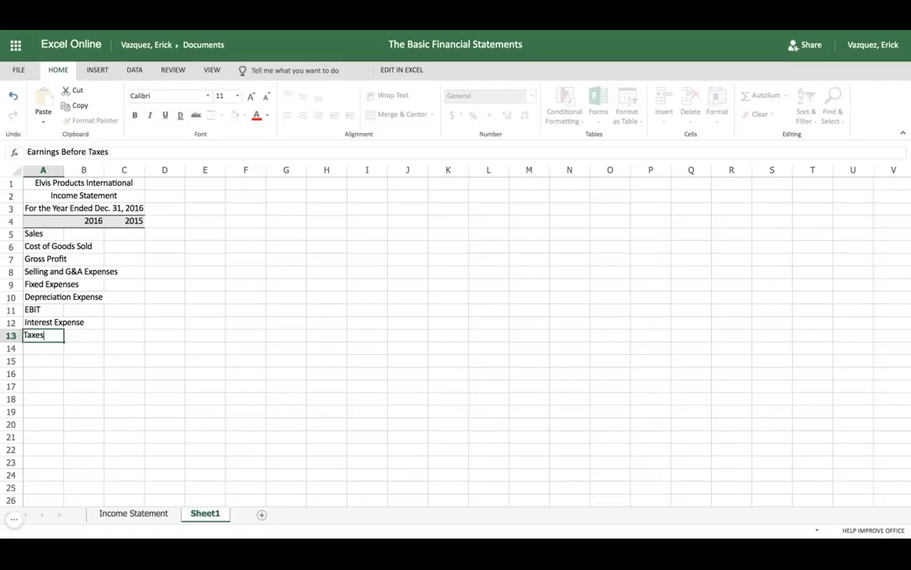
pyautogui.press('Return')
# Enter the row labels "Taxes" in A14 and "Net Income" in A15.
pyautogui.write('Taxes')
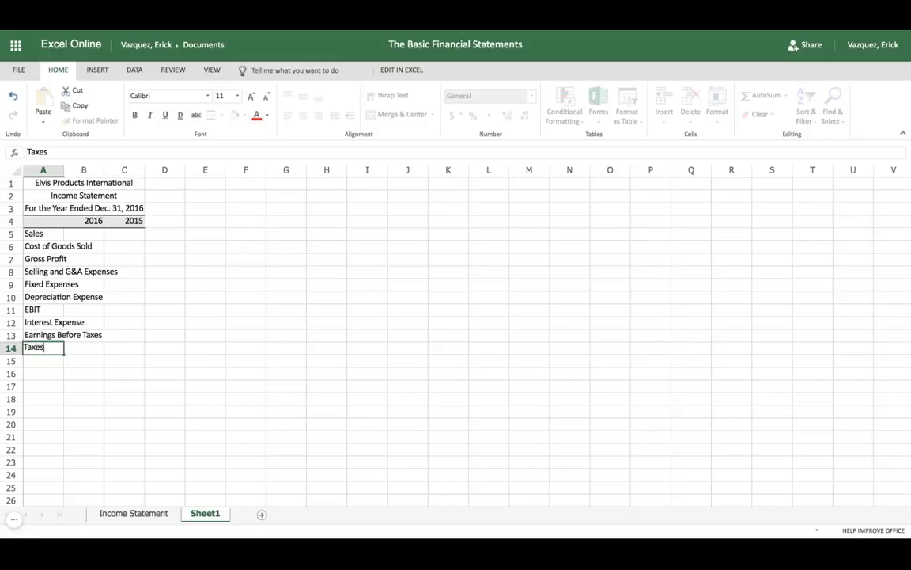
pyautogui.press('Return')
pyautogui.write('Net Income')
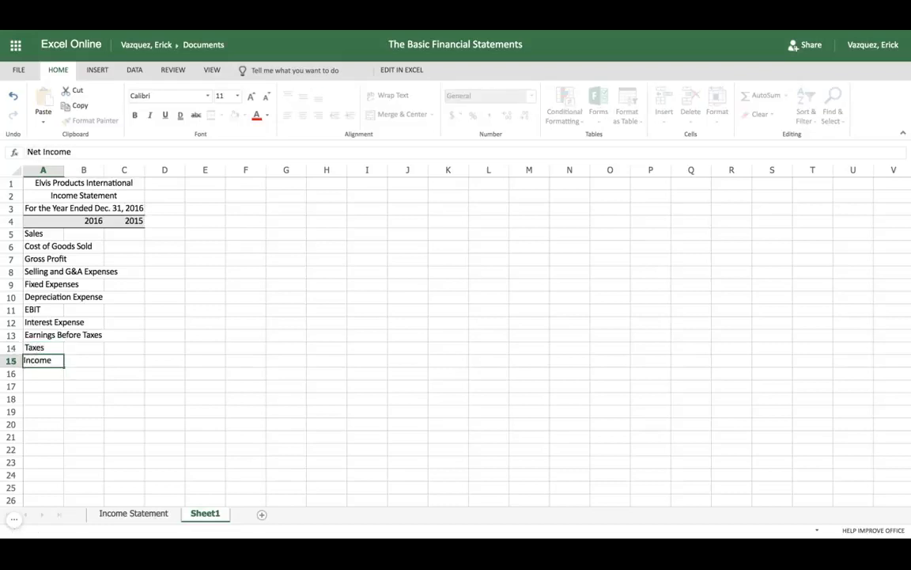
pyautogui.press('Return')
pyautogui.press('Return')
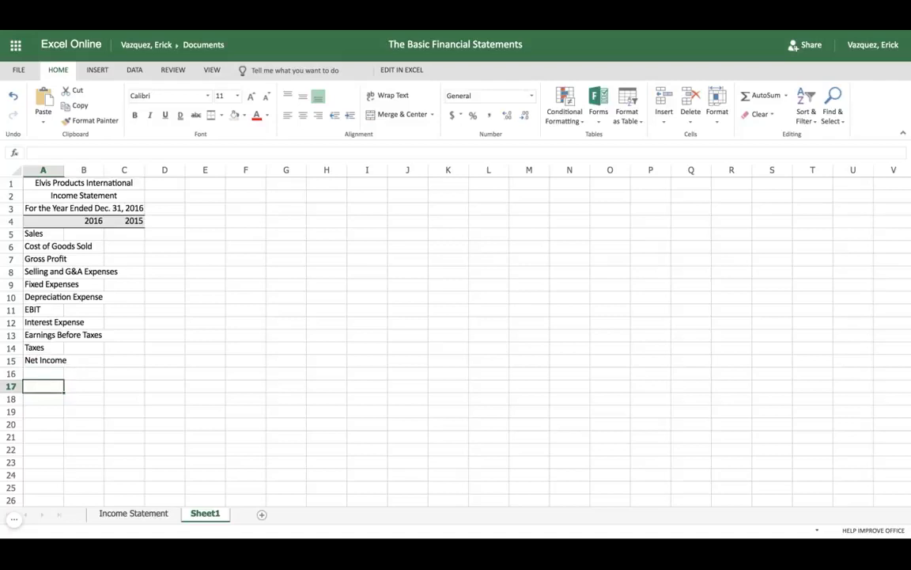
# Add a "Notes:" heading in A17 and the label "Tax Rate" in A18 beneath it.
pyautogui.write('Notes:')
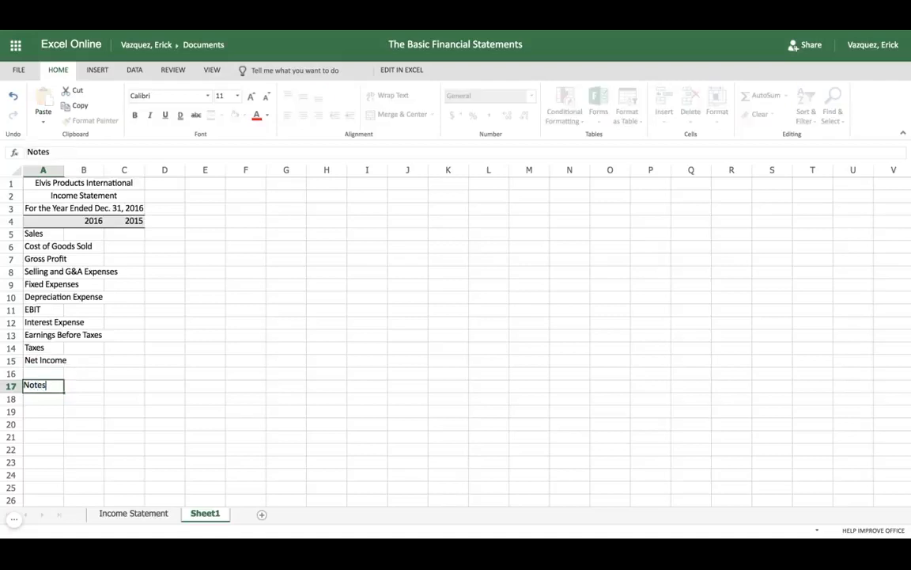
pyautogui.press('Return')
pyautogui.write('T')
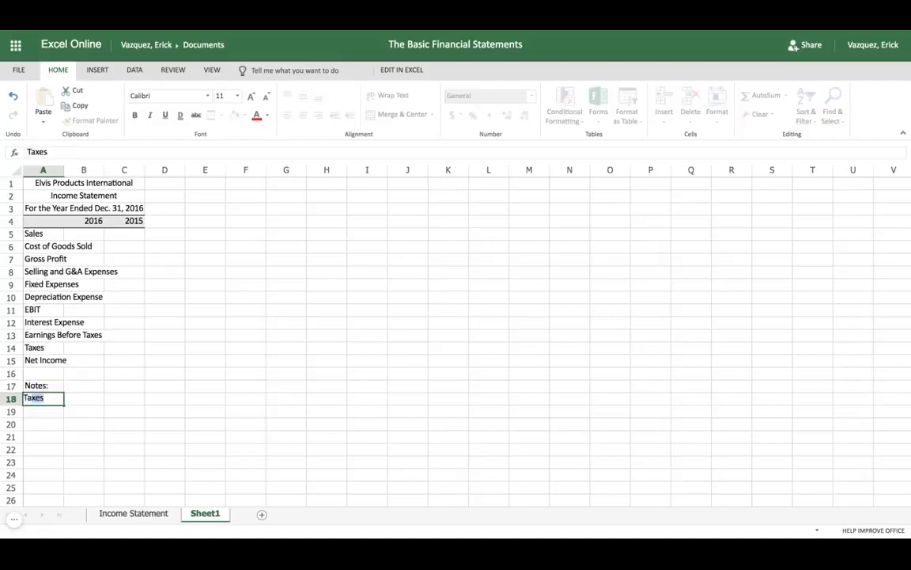
pyautogui.write('ax')
pyautogui.press('BackSpace')
pyautogui.write('Rate')
pyautogui.press('Return')
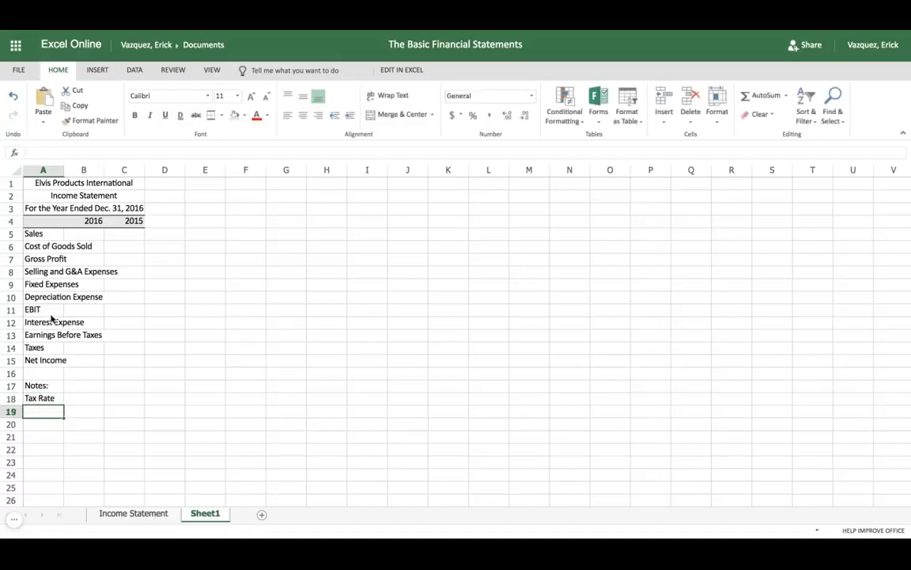
# Widen column A to fit all row labels, and enter 3850000 as the 2016 Sales in B5.
pyautogui.click(43, 170)
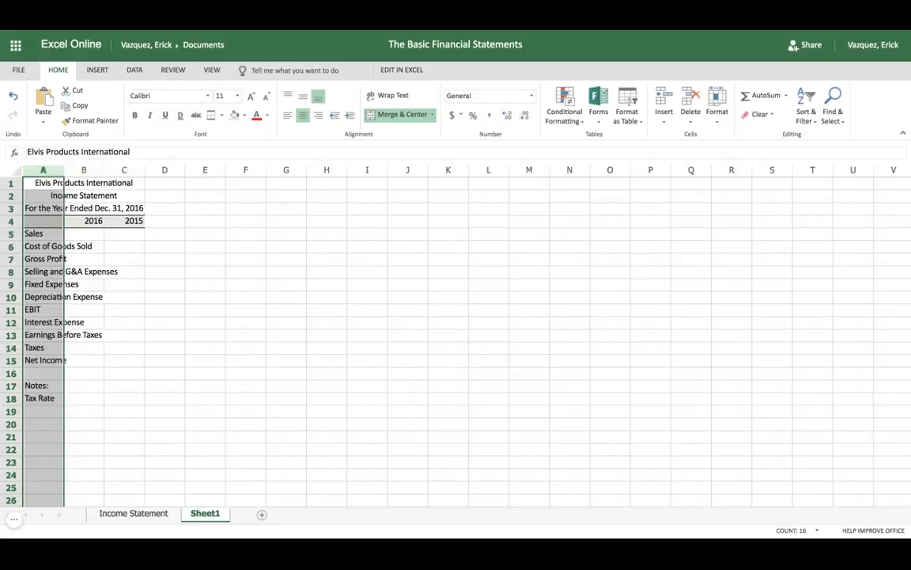
pyautogui.moveTo(63, 169); pyautogui.dragTo(132, 169)
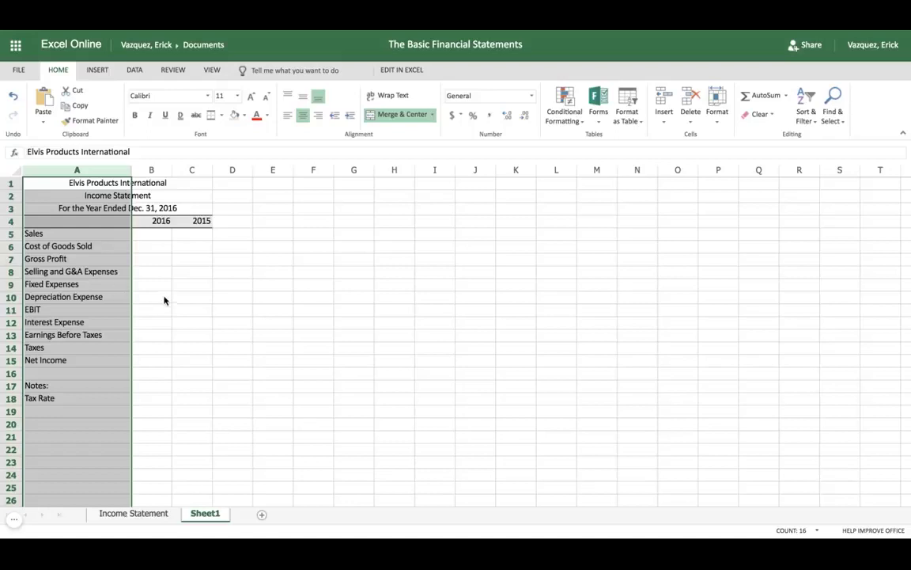
pyautogui.click(152, 235)
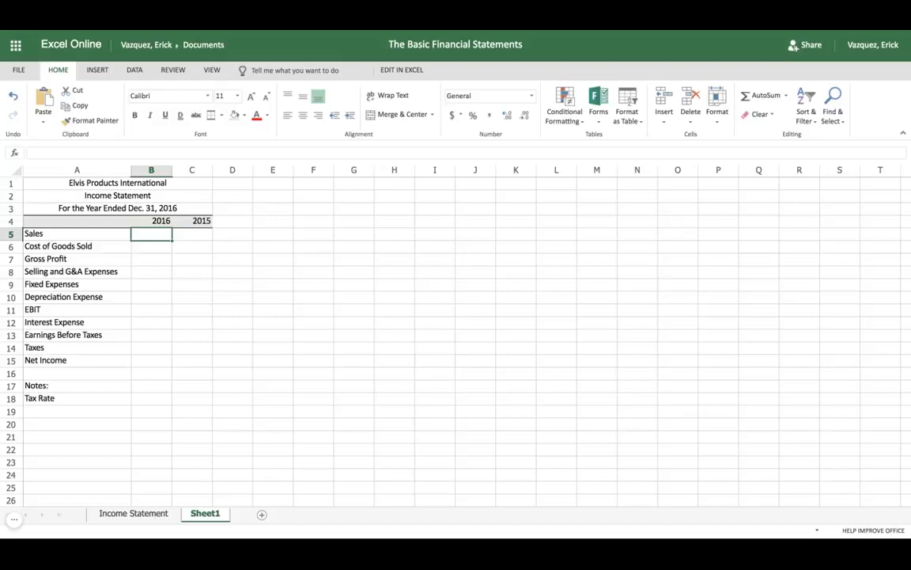
pyautogui.write('38')
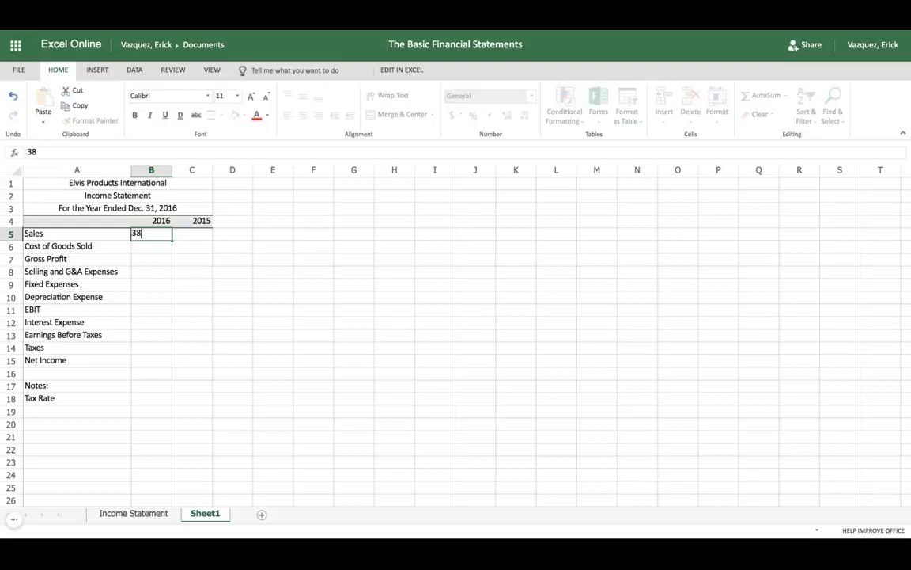
pyautogui.write('50000')
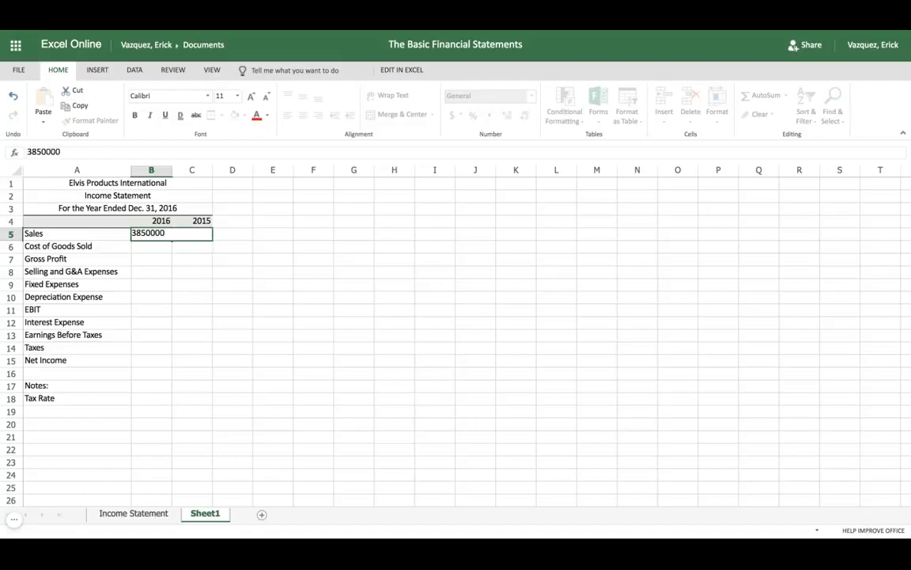
pyautogui.press('Tab')
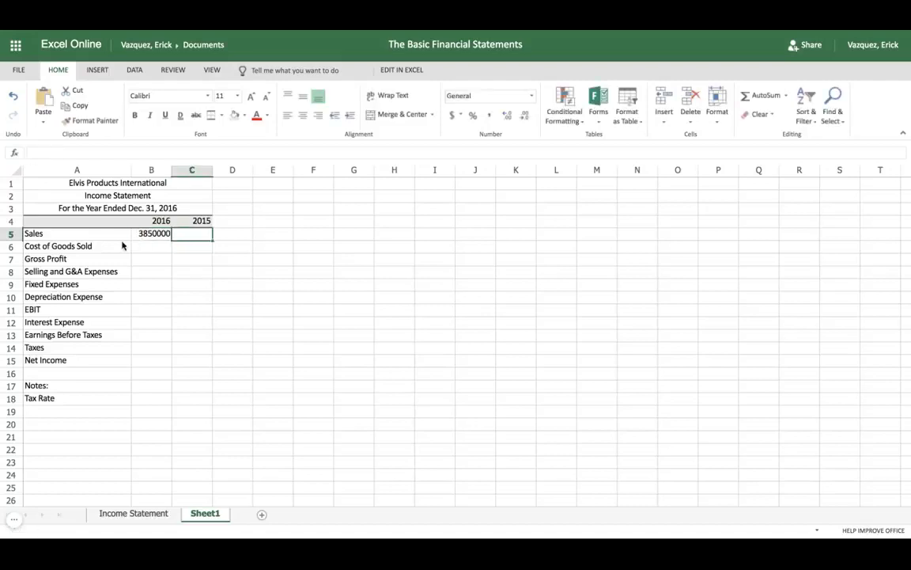
# Format B5:B15 with the comma number style and no decimal places.
pyautogui.click(156, 235)
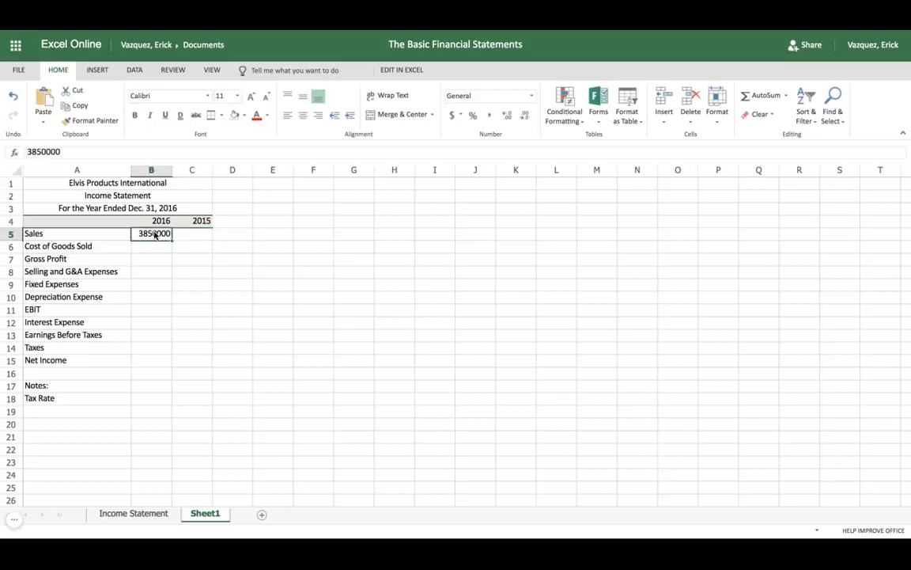
pyautogui.moveTo(156, 235); pyautogui.dragTo(154, 361)
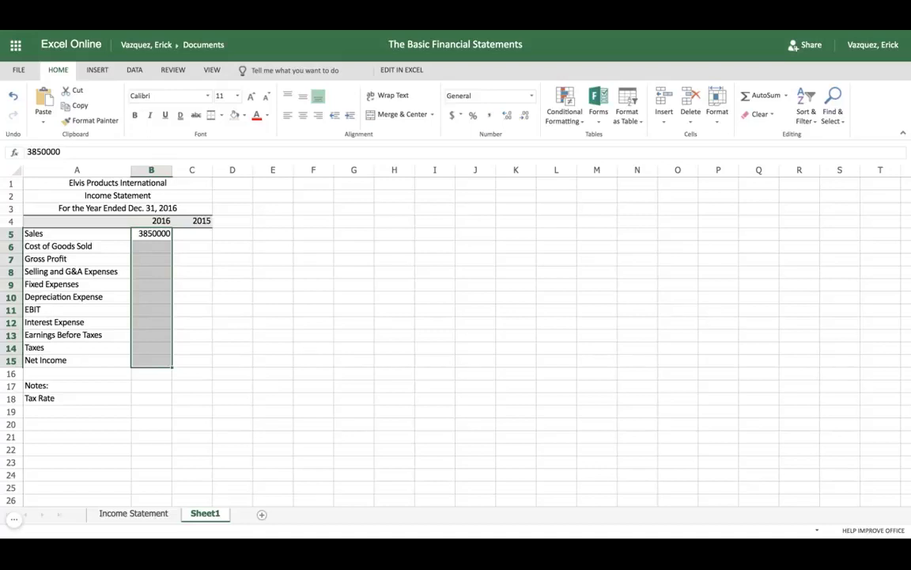
pyautogui.click(490, 115)
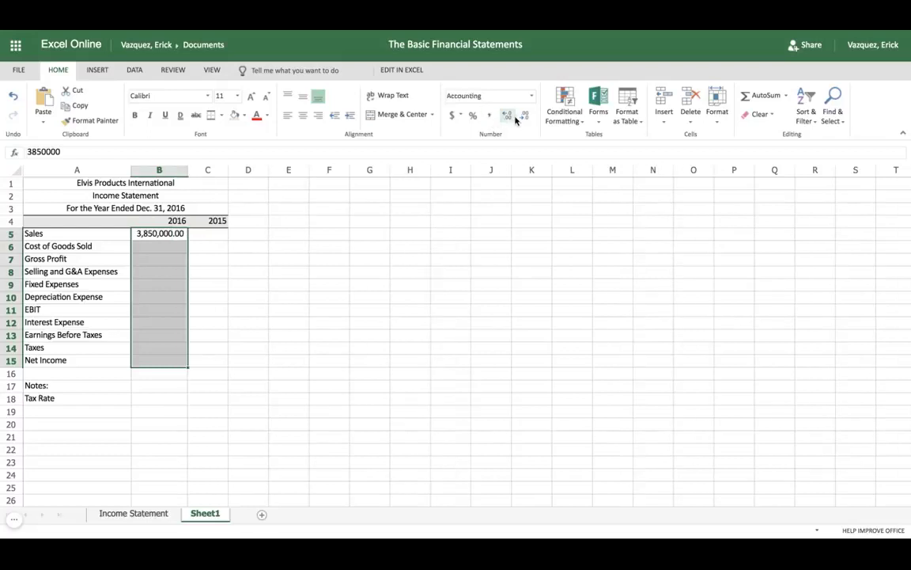
pyautogui.click(525, 115)
pyautogui.click(525, 115)
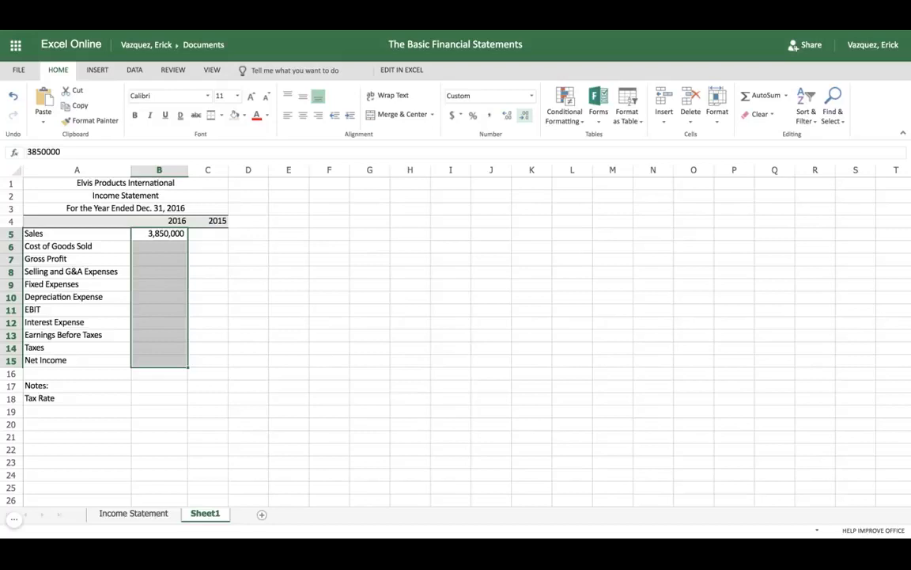
# Enter 325000 as the 2016 Cost of Goods Sold in B6.
pyautogui.click(163, 249)
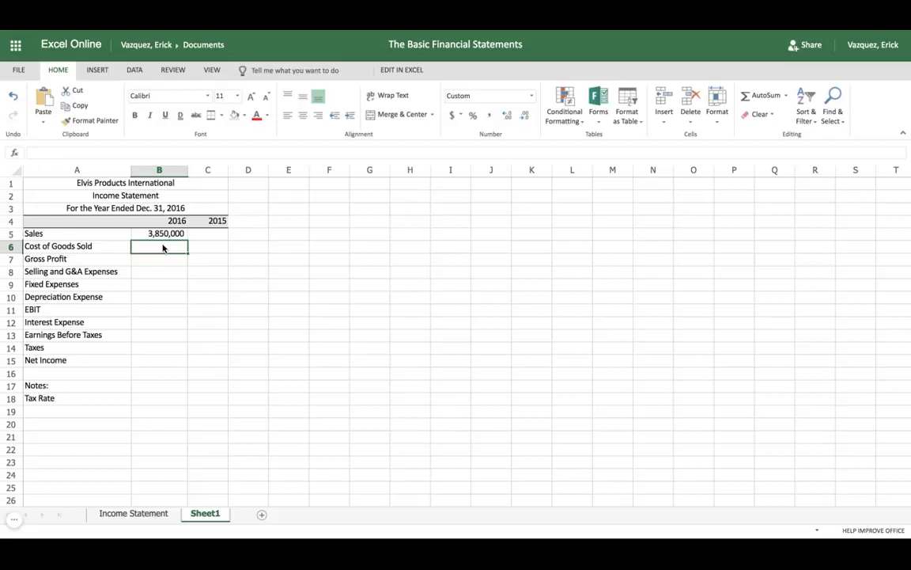
pyautogui.write('3250')
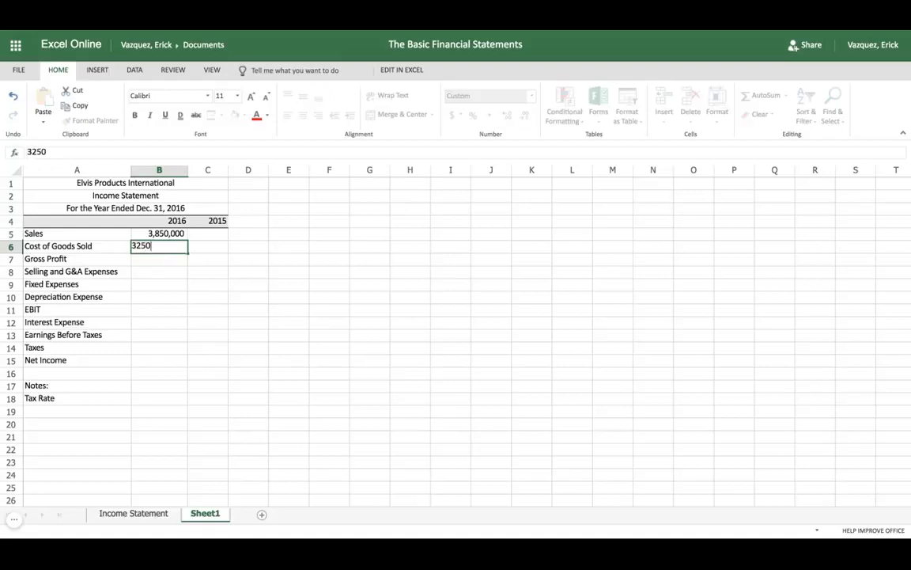
pyautogui.write('00')
pyautogui.press('Tab')
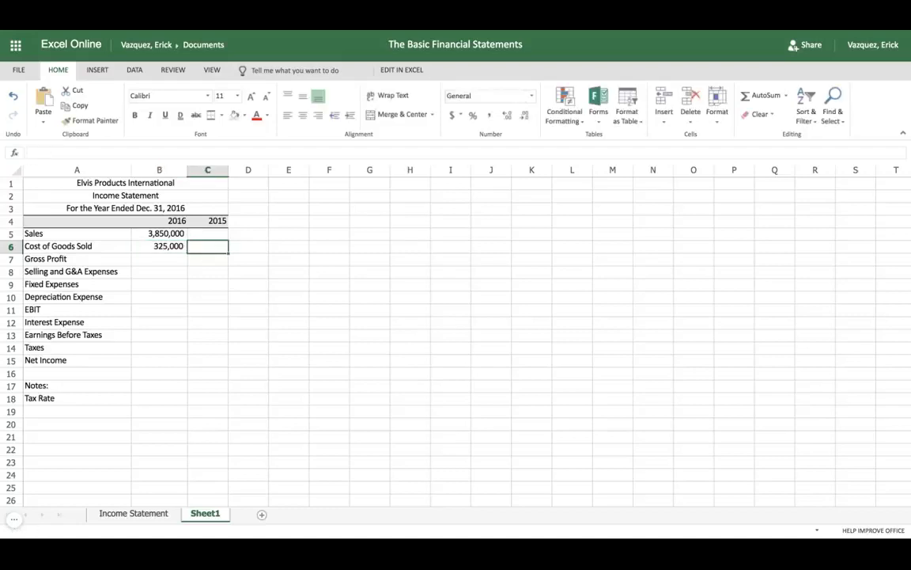
# Calculate the 2016 Gross Profit in B7 with the formula =B5-B6.
pyautogui.click(166, 261)
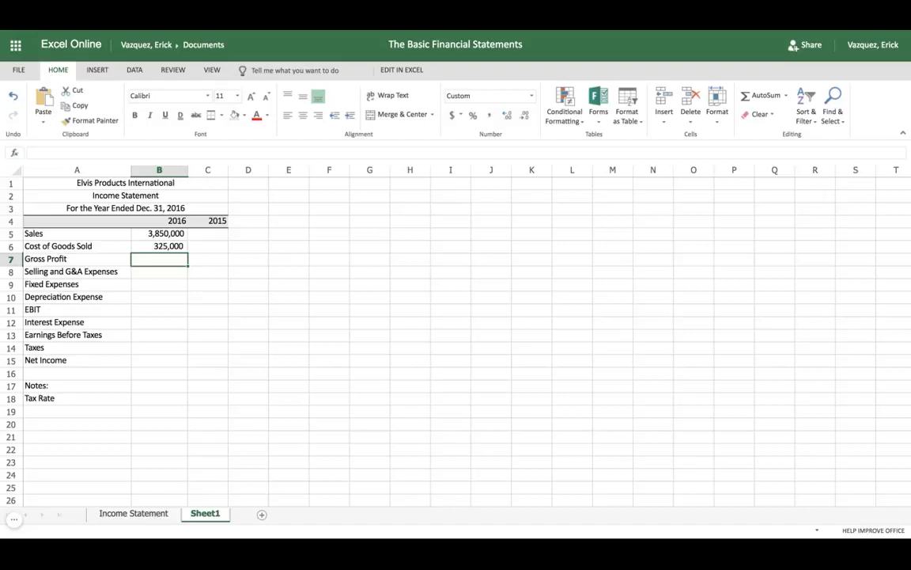
pyautogui.write('=')
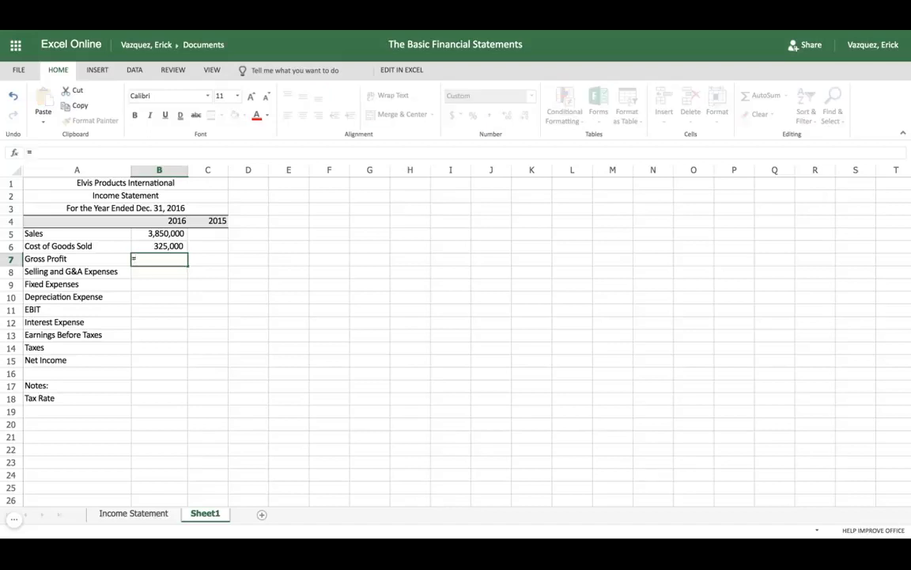
pyautogui.click(166, 235)
pyautogui.write('-')
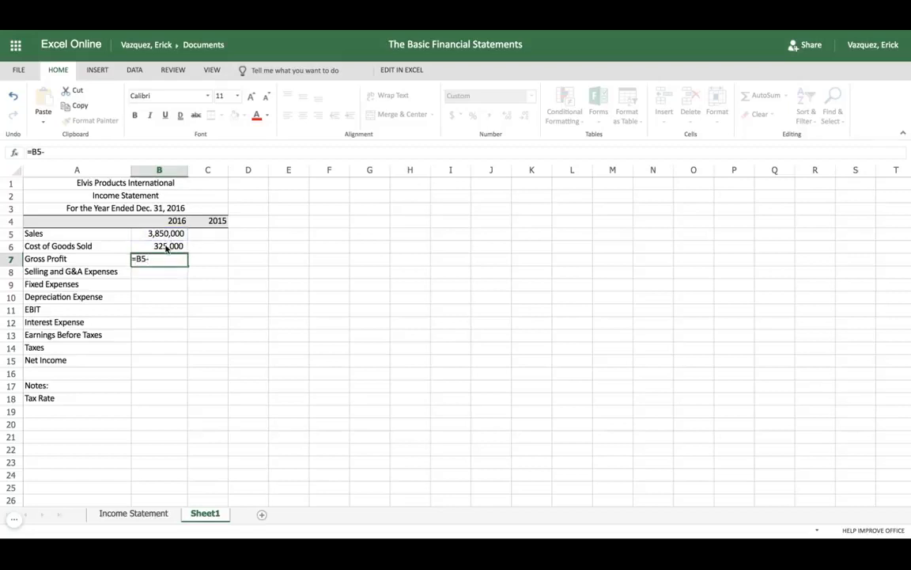
pyautogui.click(166, 247)
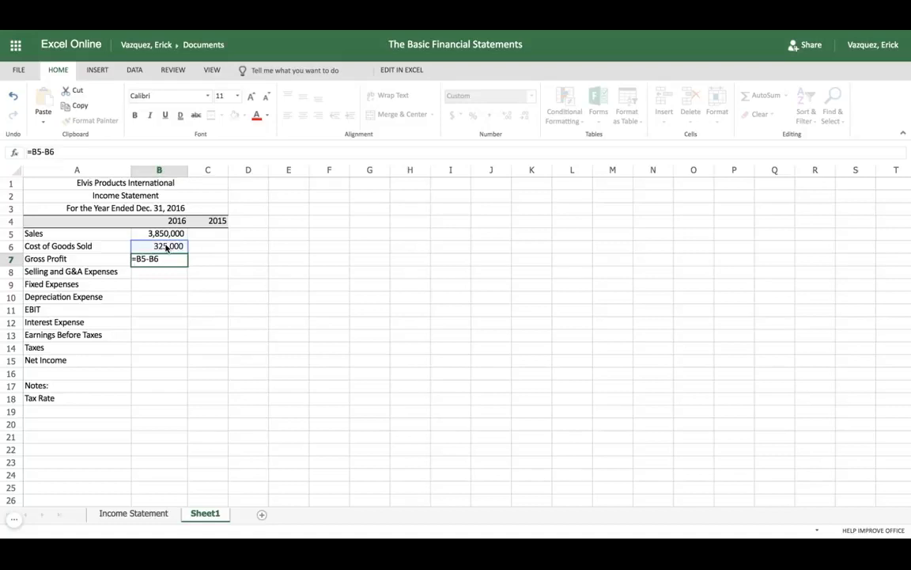
pyautogui.press('Tab')
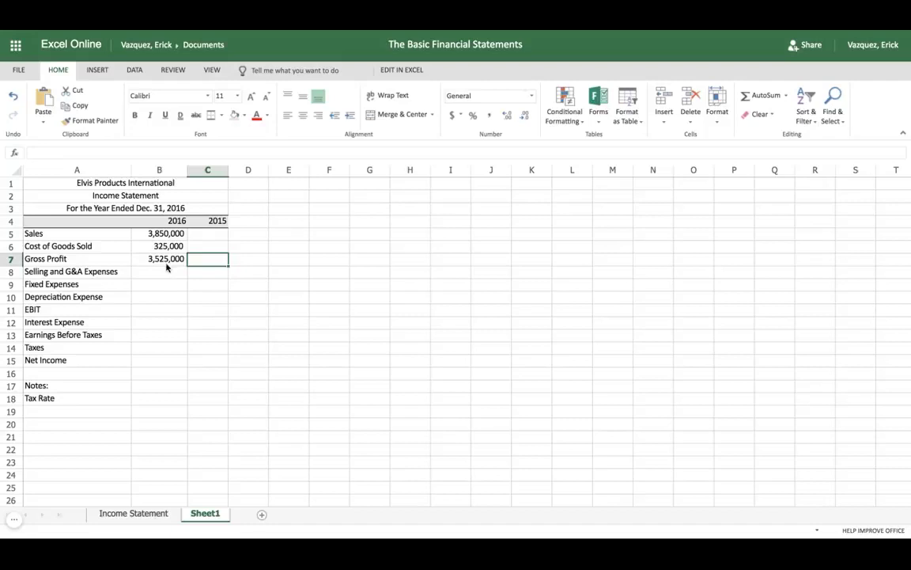
# Enter the 2016 amounts 330300 for Selling and G&A Expenses in B8 and 100000 for Fixed Expenses in B9.
pyautogui.click(158, 274)
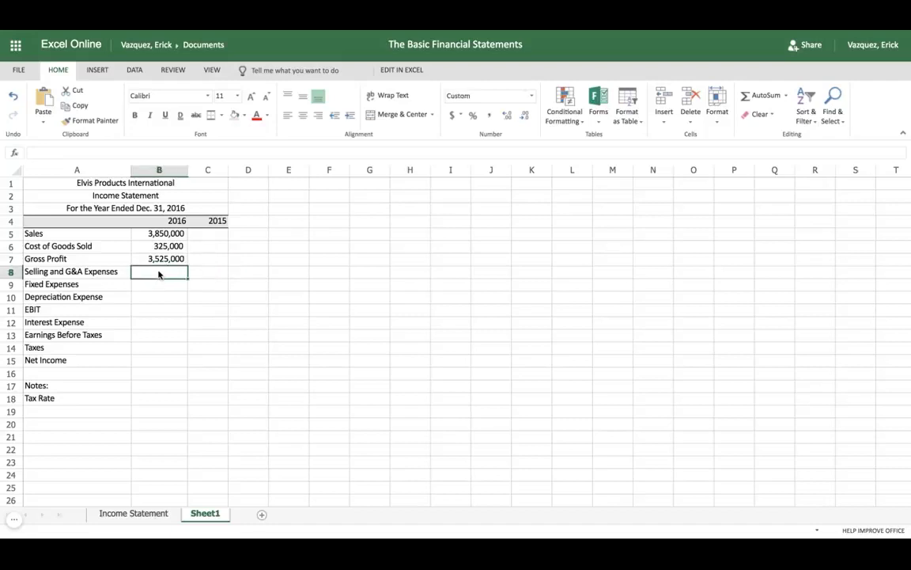
pyautogui.write('3')
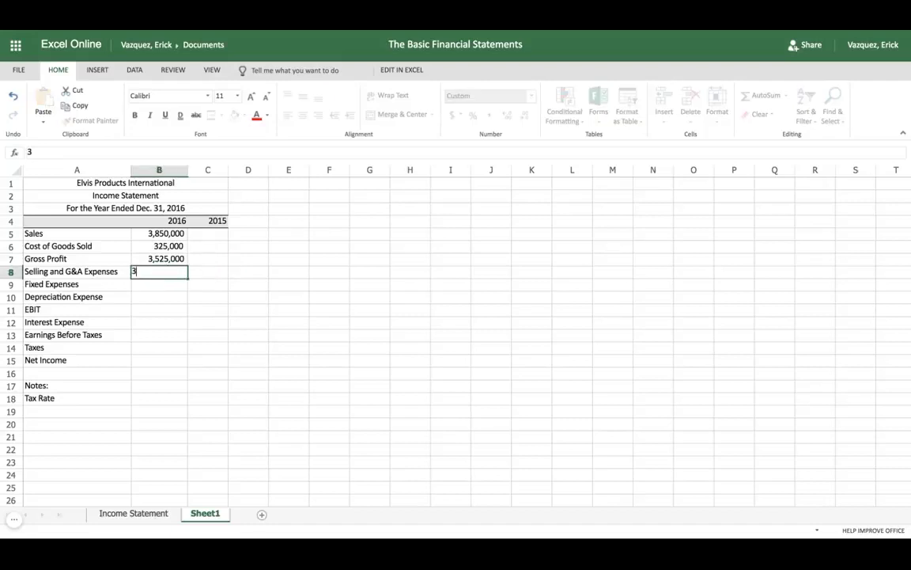
pyautogui.write('30300')
pyautogui.press('Return')
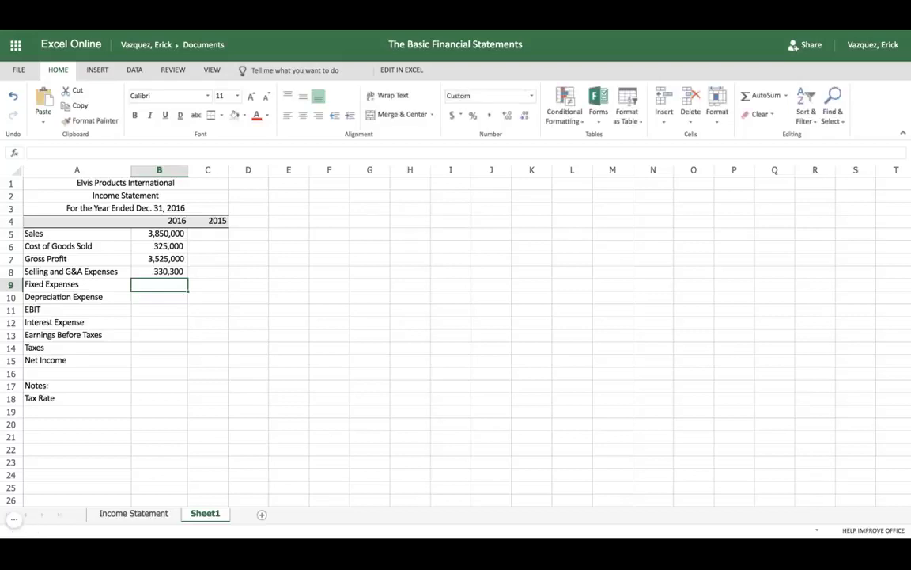
pyautogui.write('100000')
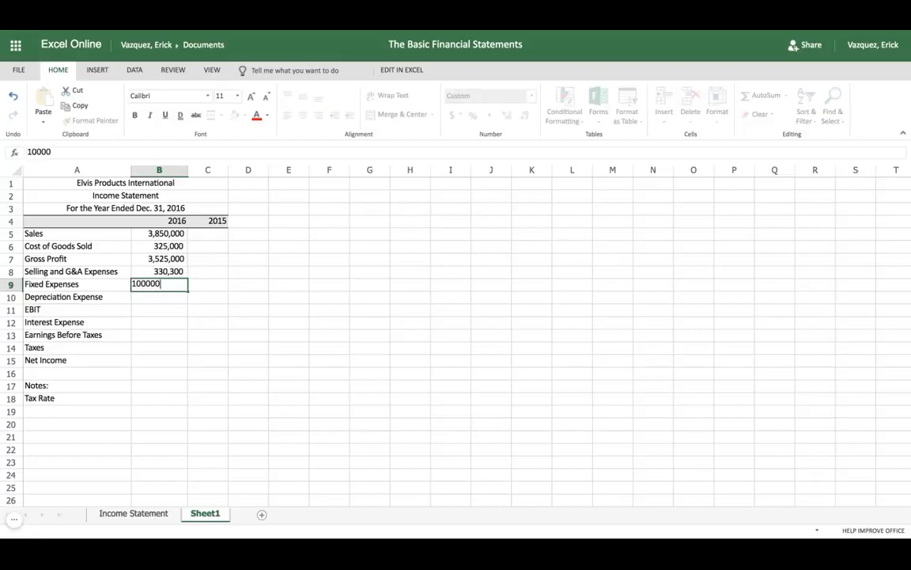
pyautogui.press('Return')
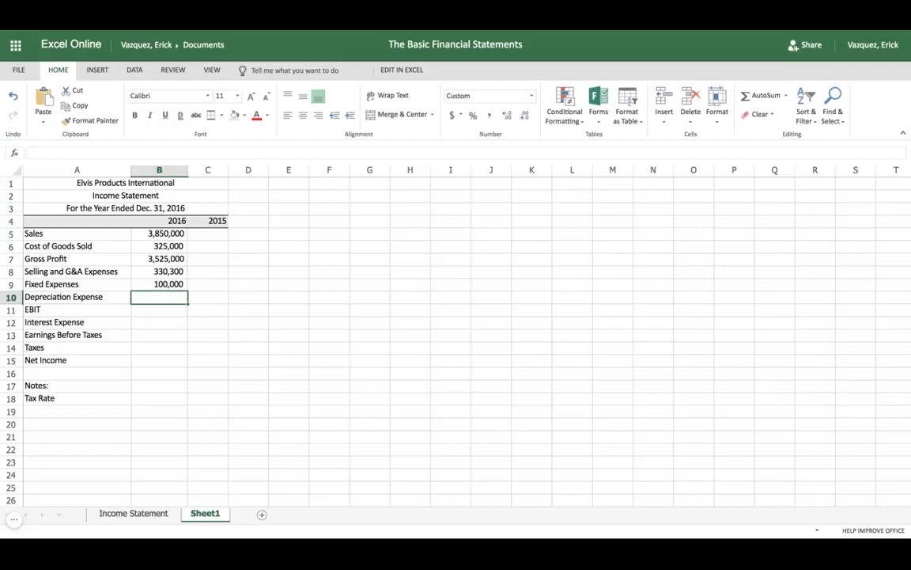
# Enter 20000 as the 2016 Depreciation Expense in B10 and calculate EBIT in B11 with the formula =B7-SUM(B8:B10).
pyautogui.write('20000')
pyautogui.press('Return')
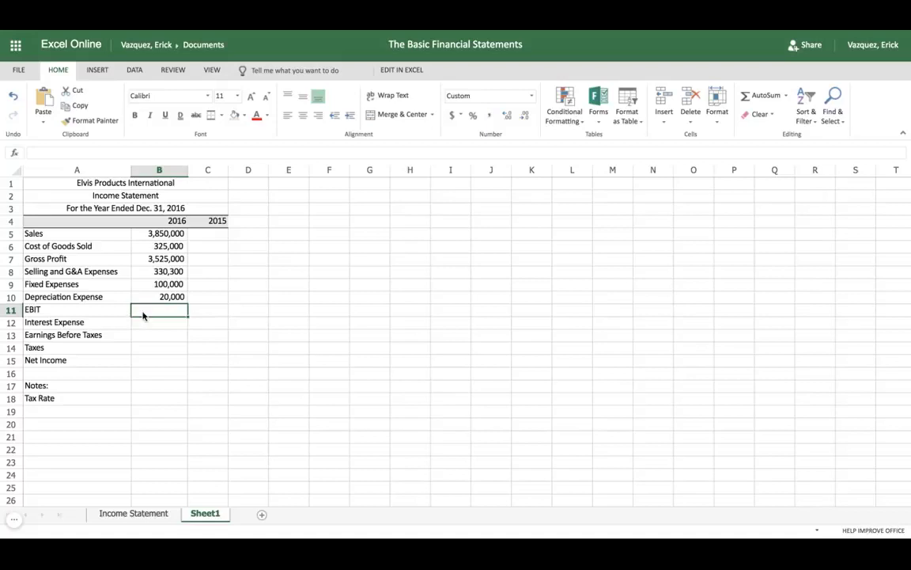
pyautogui.write('=')
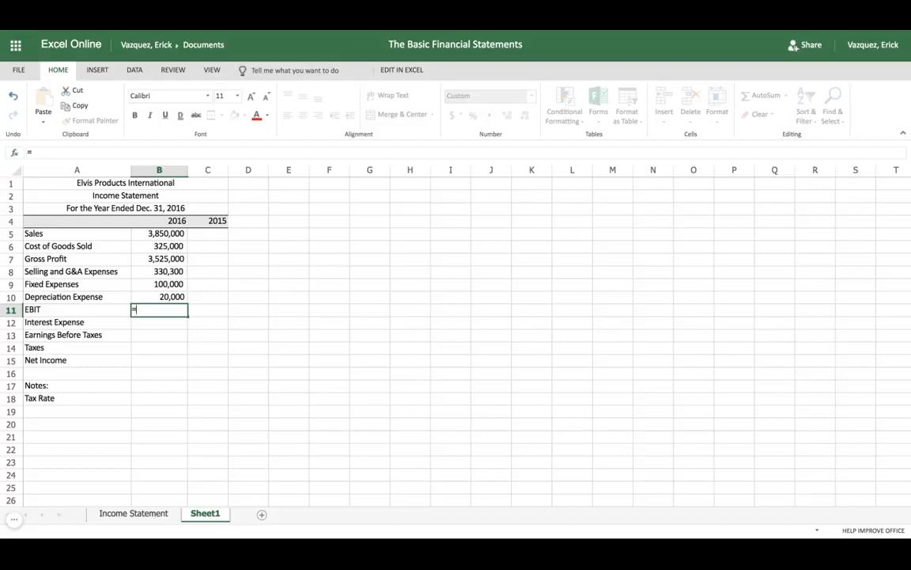
pyautogui.click(153, 263)
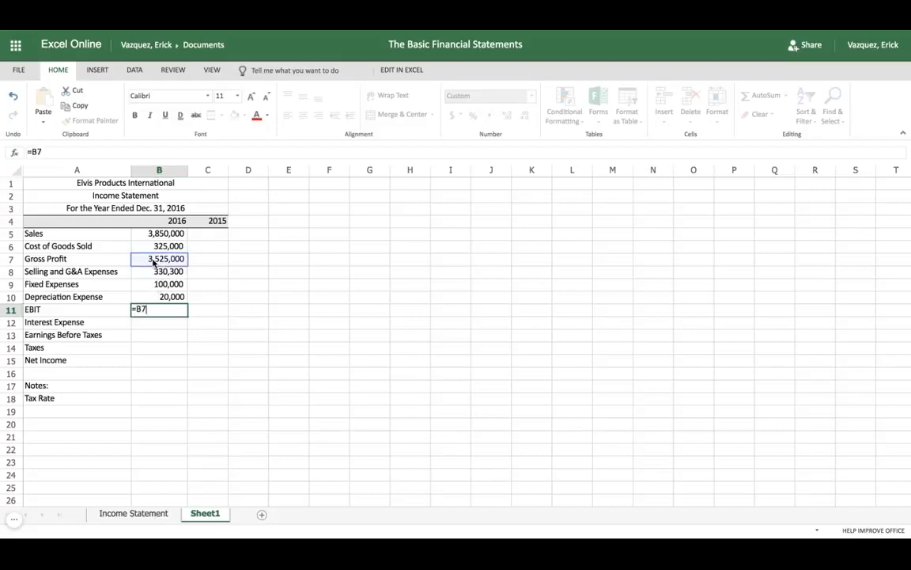
pyautogui.write('-')
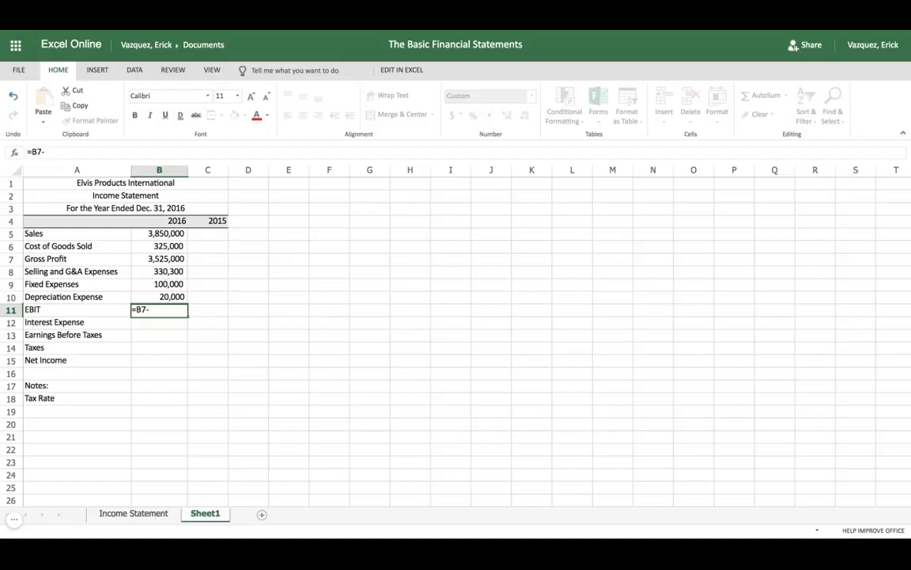
pyautogui.write('sum')
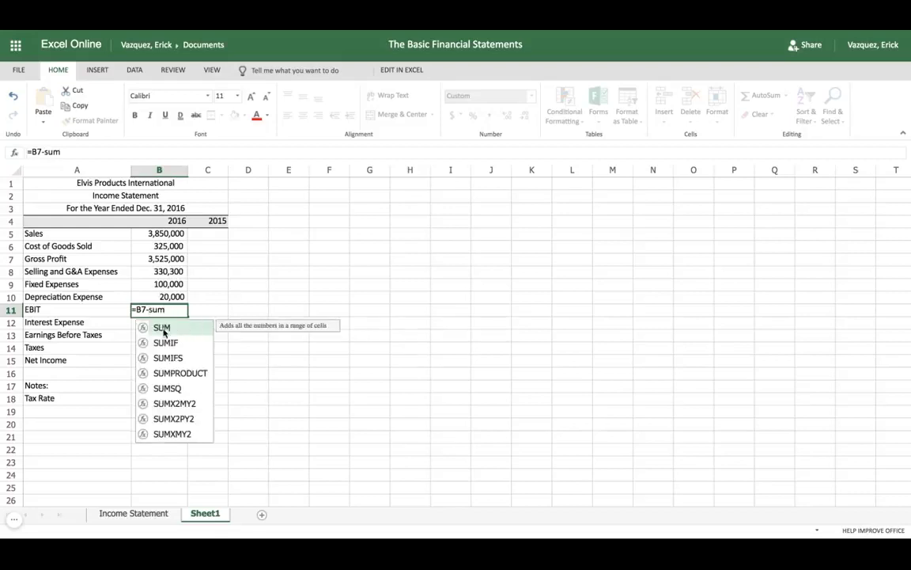
pyautogui.doubleClick(163, 332)
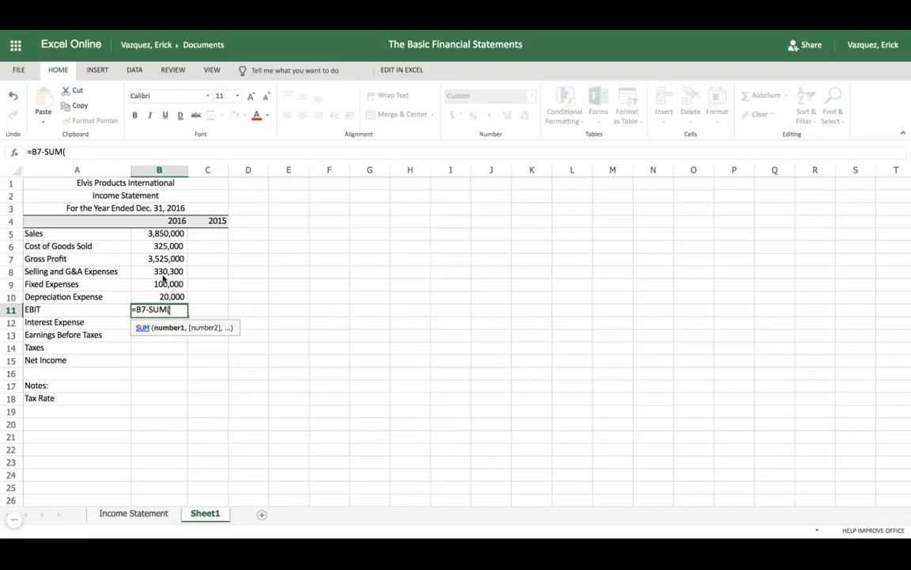
pyautogui.click(163, 271)
pyautogui.moveTo(163, 274); pyautogui.dragTo(166, 296)
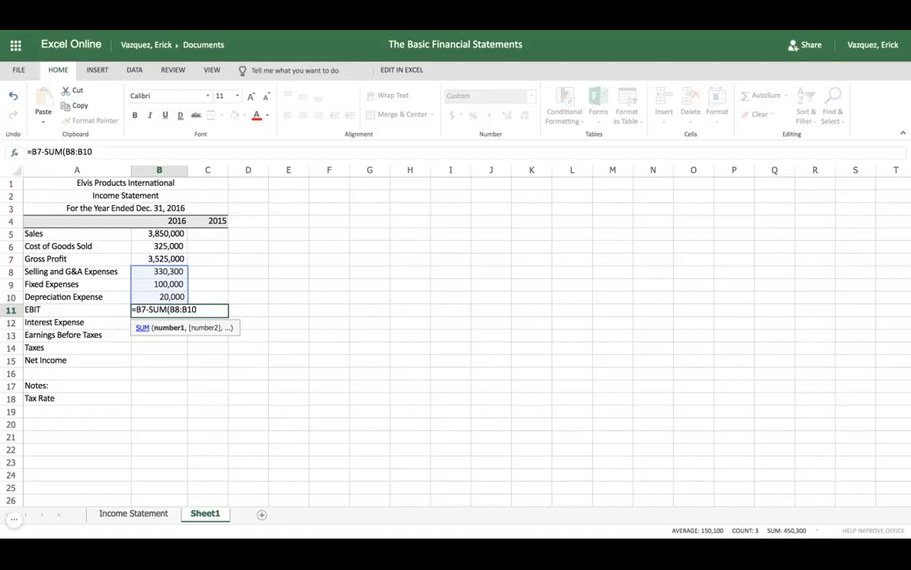
pyautogui.write(')')
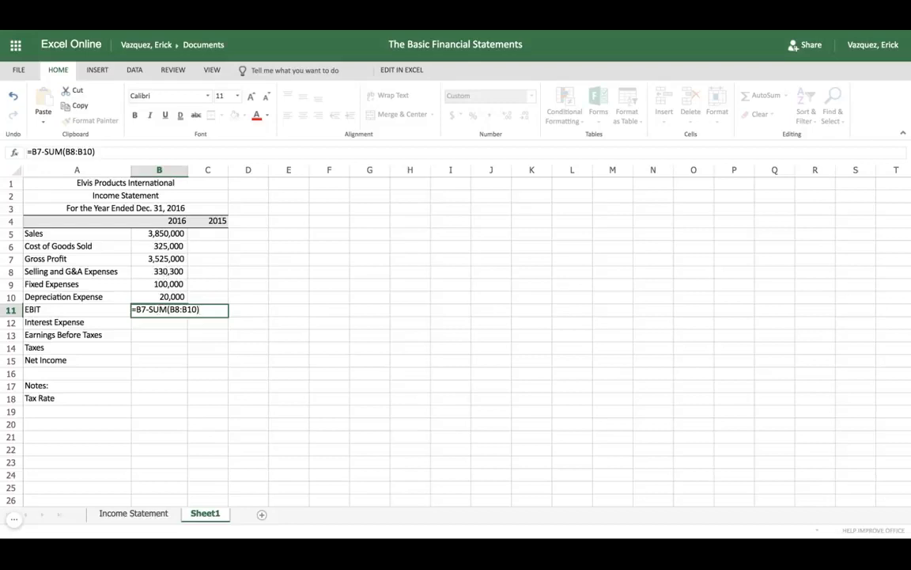
pyautogui.press('Tab')
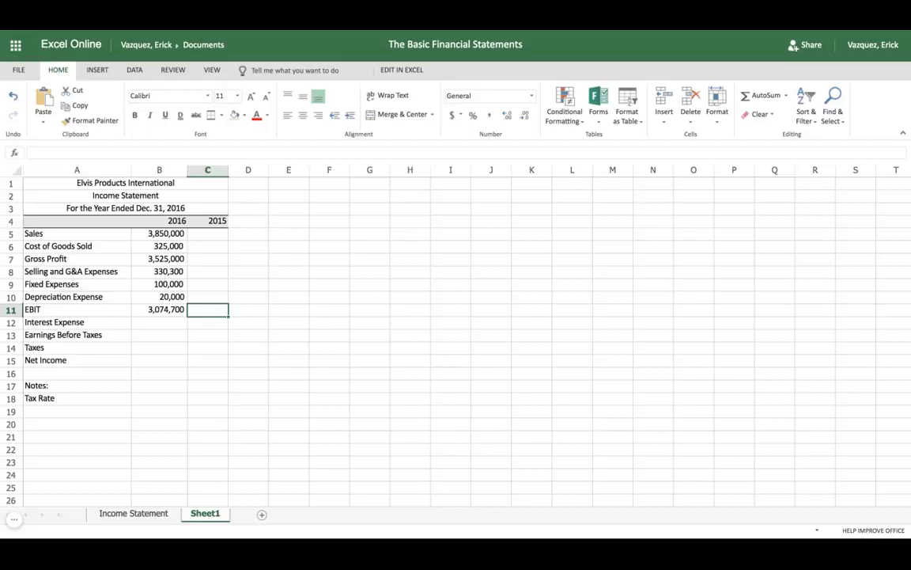
# Correct the 2016 Cost of Goods Sold in B6 to 3,250,000.
pyautogui.click(151, 250)
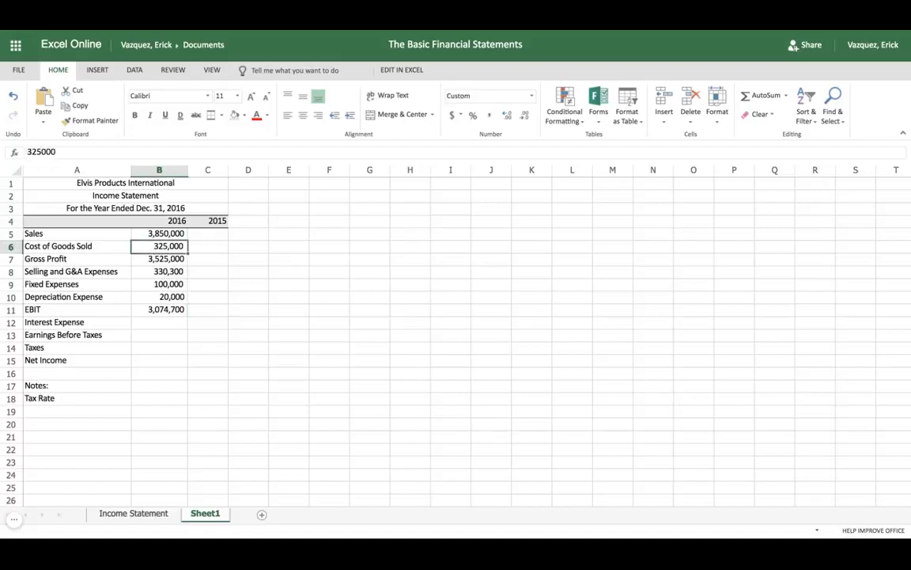
pyautogui.write('3')
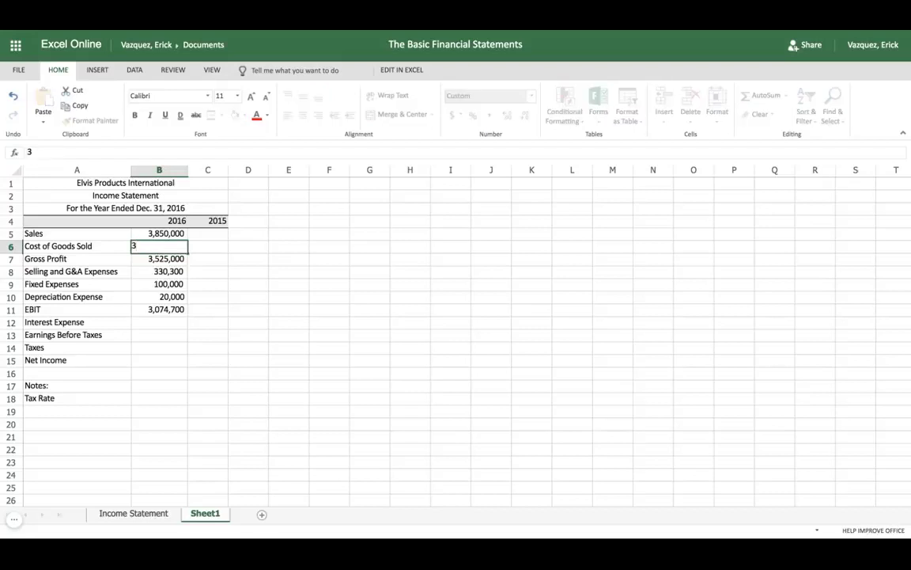
pyautogui.write(',250,')
pyautogui.write('000')
pyautogui.press('Tab')
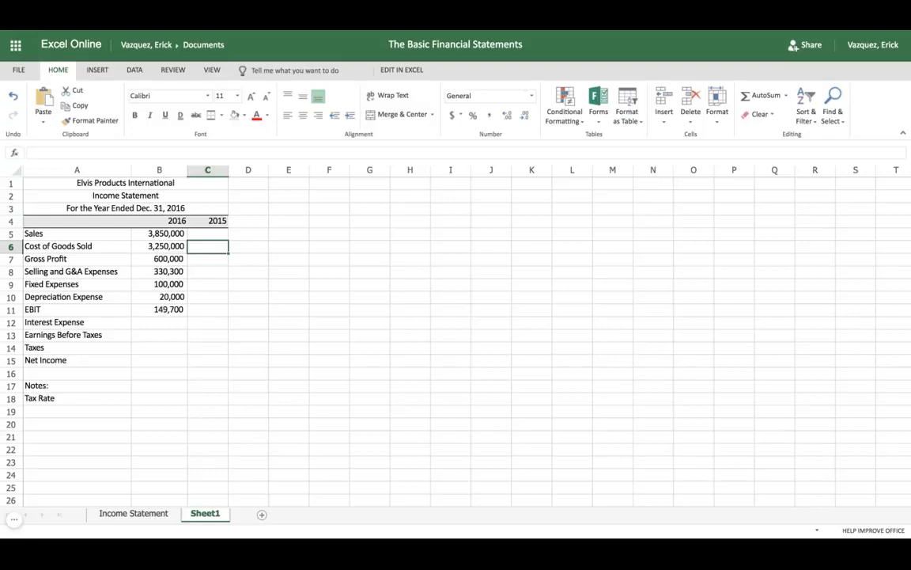
# Enter 76000 as the 2016 Interest Expense in B12.
pyautogui.click(155, 336)
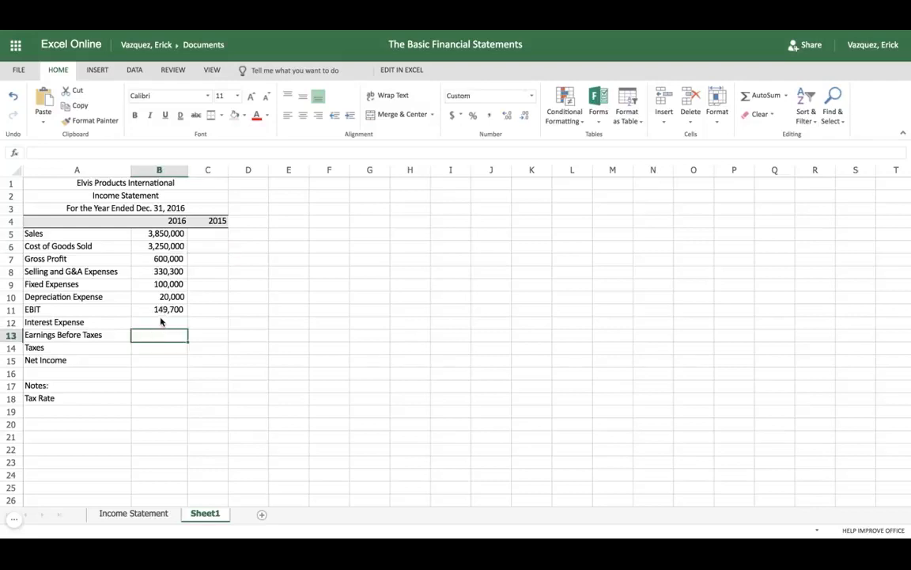
pyautogui.click(161, 323)
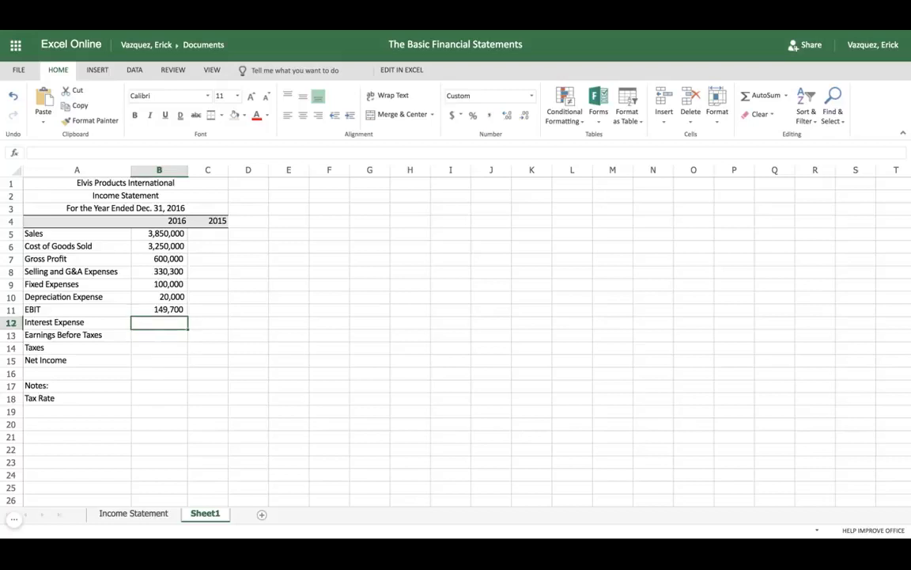
pyautogui.write('76000')
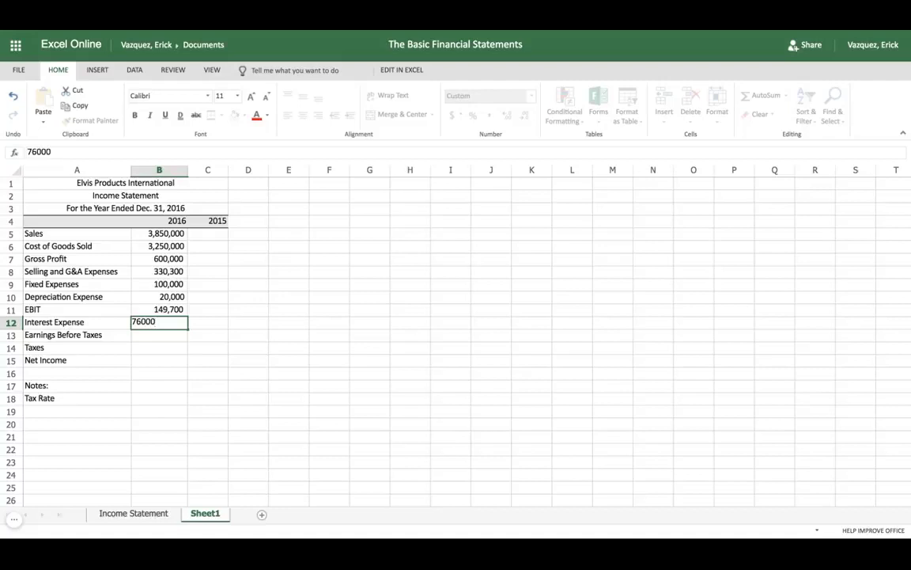
pyautogui.press('Return')
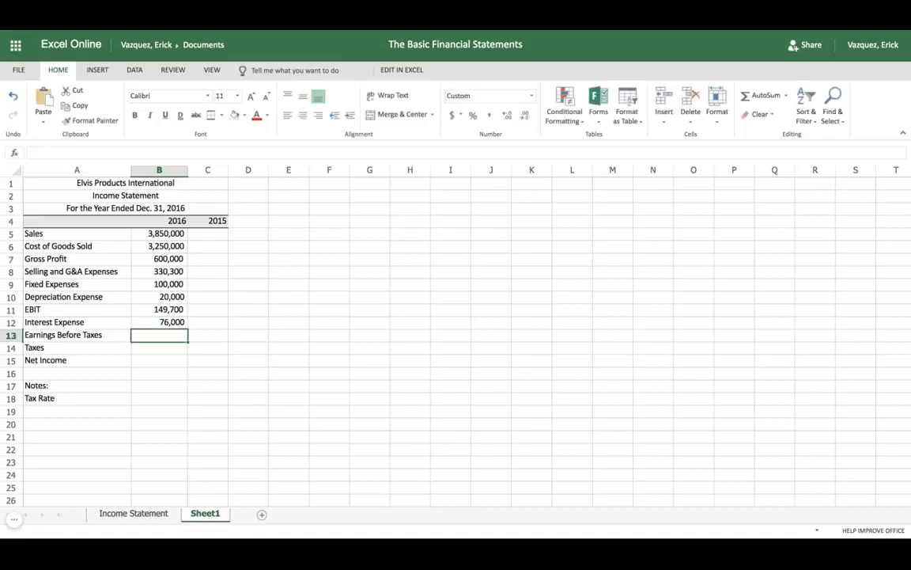
# Calculate the 2016 Earnings Before Taxes in B13 with the formula =B11-B12.
pyautogui.write('=')
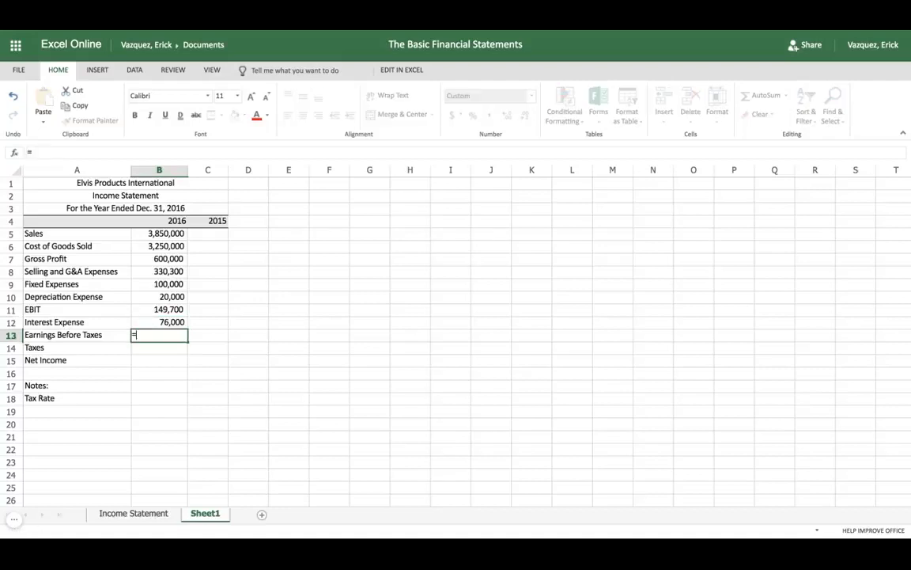
pyautogui.click(175, 309)
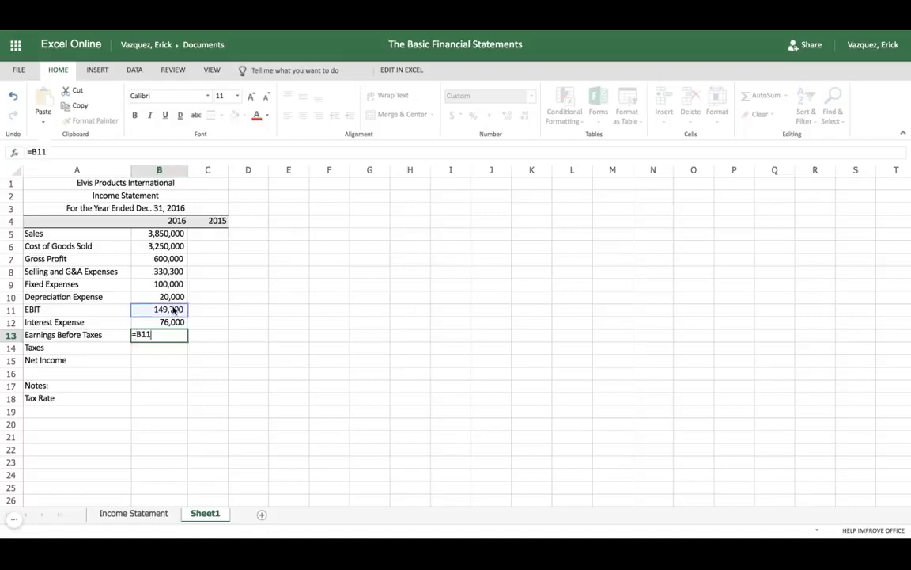
pyautogui.write('-')
pyautogui.click(171, 323)
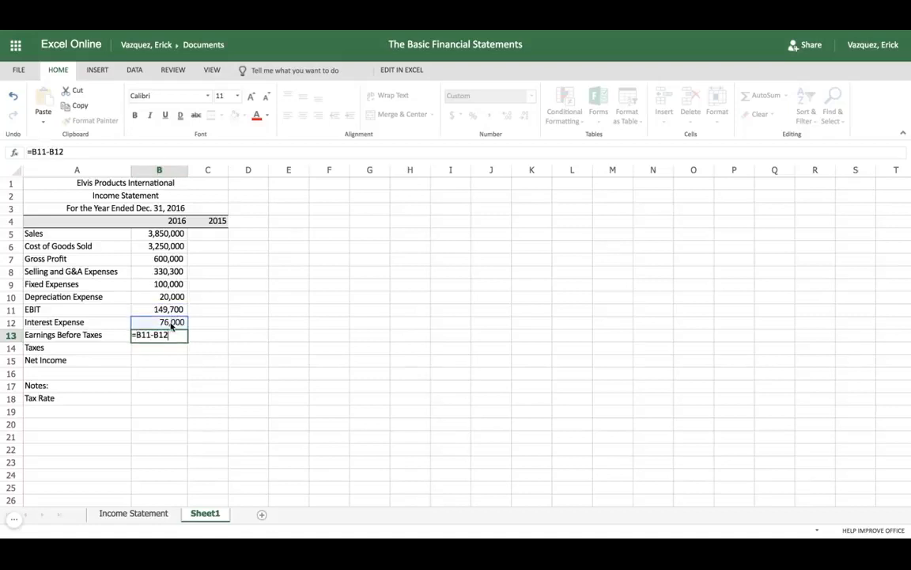
pyautogui.press('Tab')
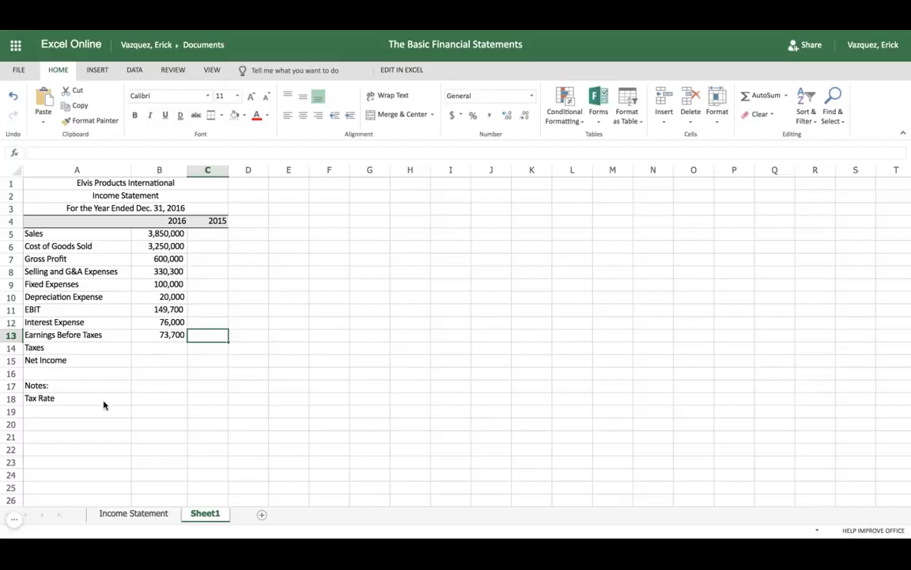
# Check the tax rate on the Income Statement sheet and enter 40% as the Tax Rate in B18 of Sheet1.
pyautogui.click(134, 513)
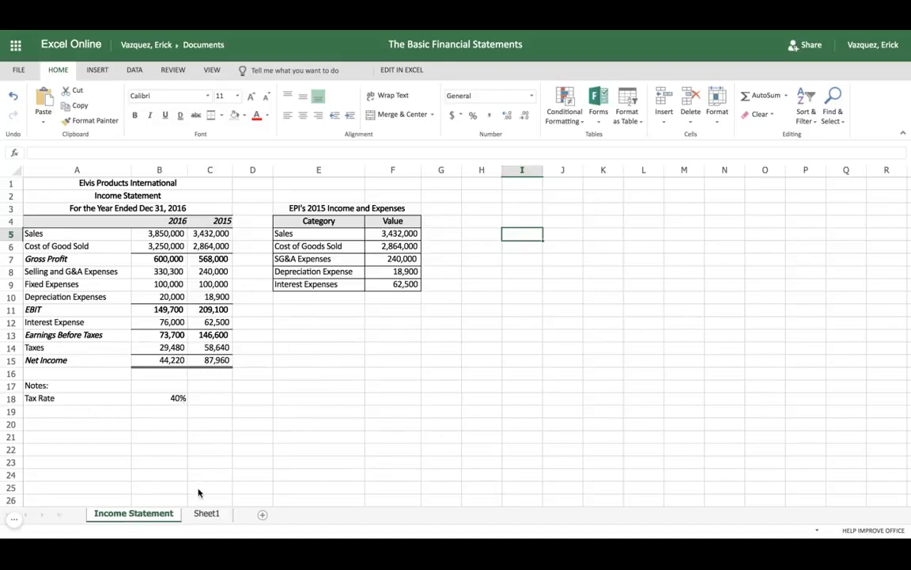
pyautogui.click(206, 512)
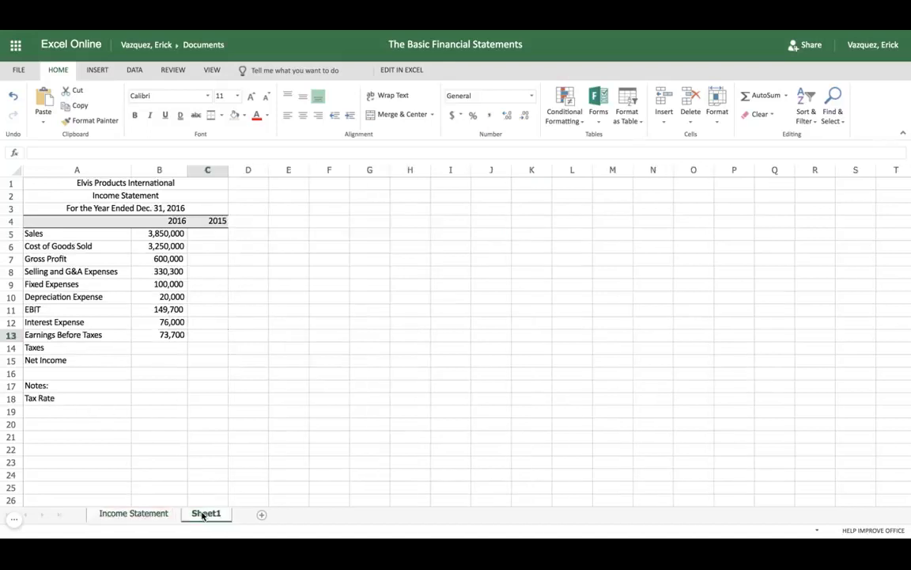
pyautogui.click(164, 400)
pyautogui.write('40%')
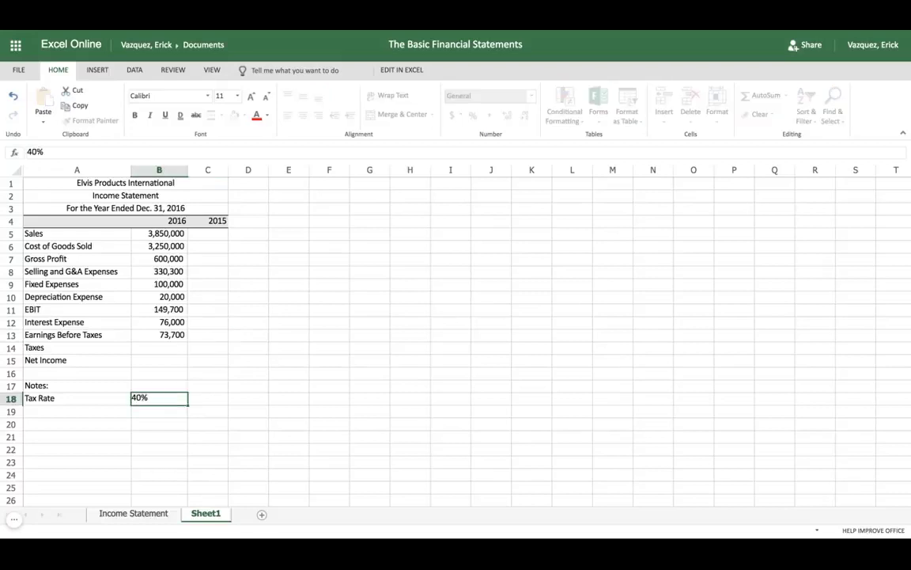
# Calculate the 2016 Taxes in B14 with the formula =B13*B18.
pyautogui.click(166, 349)
pyautogui.write('=')
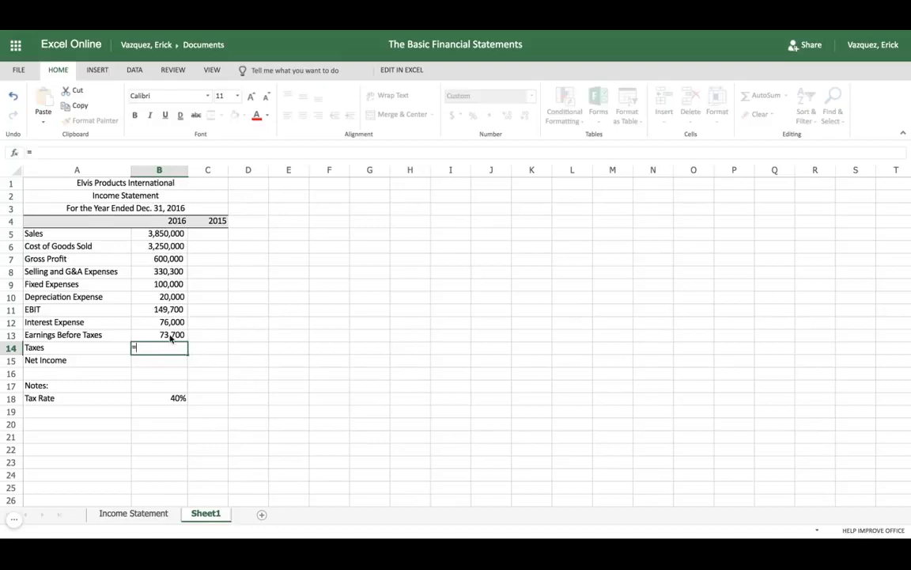
pyautogui.click(171, 338)
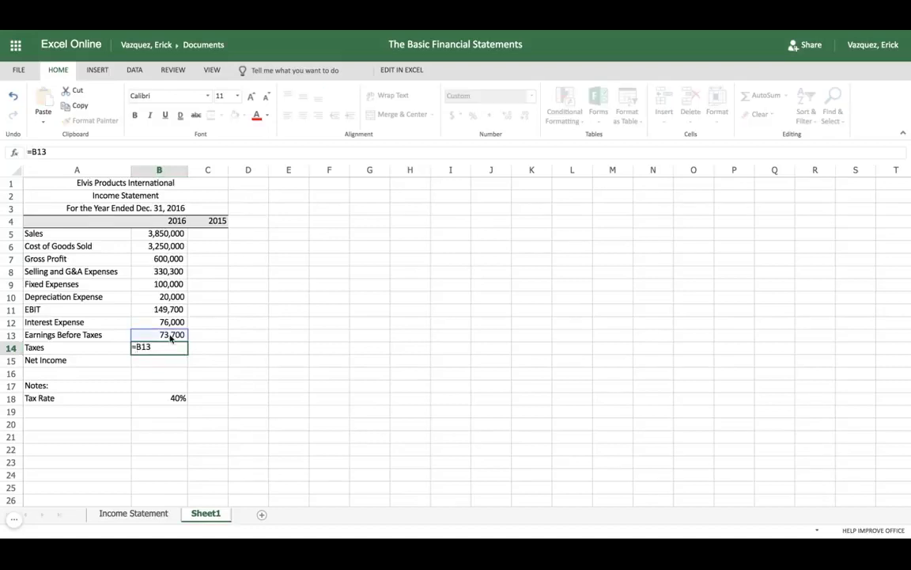
pyautogui.write('*')
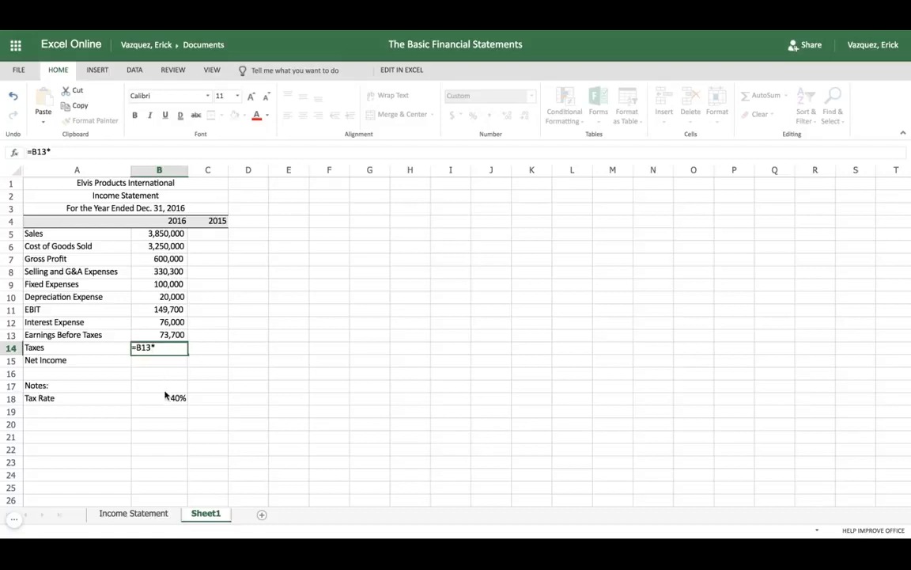
pyautogui.click(166, 398)
pyautogui.press('Tab')
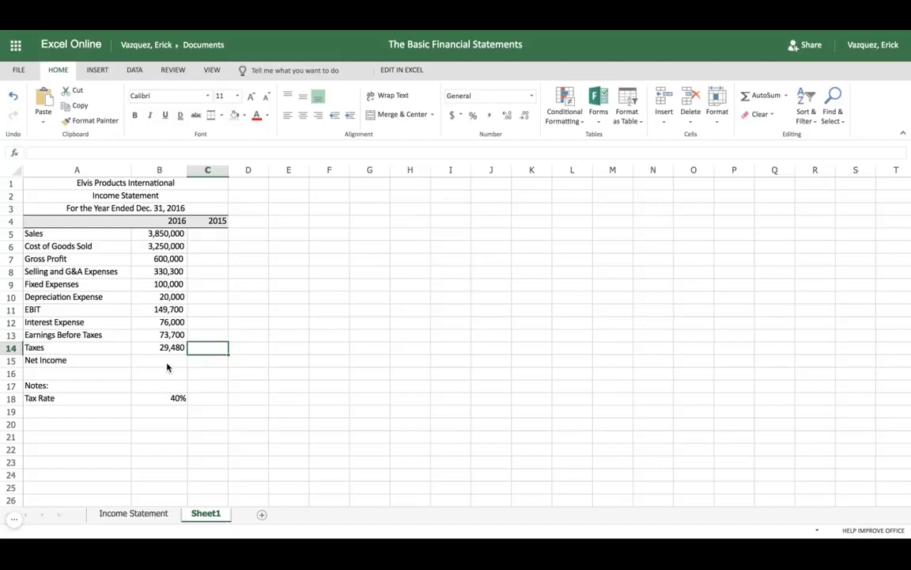
# Calculate the 2016 Net Income in B15 with the formula =B13-B14.
pyautogui.click(168, 362)
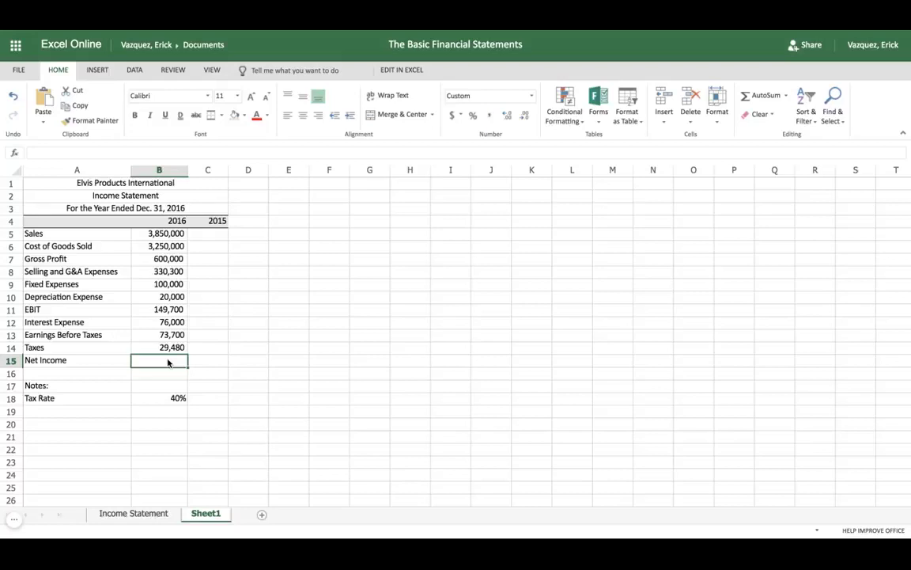
pyautogui.write('=')
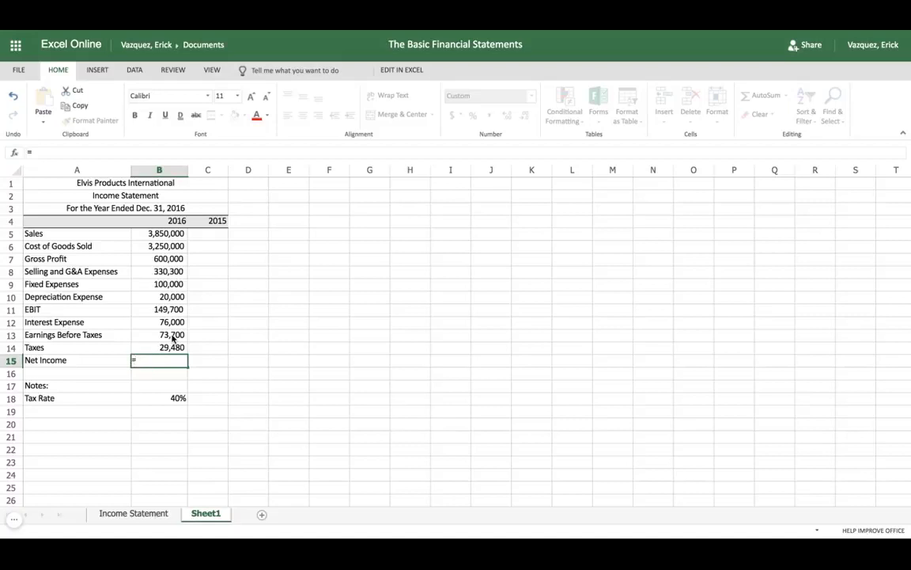
pyautogui.click(174, 339)
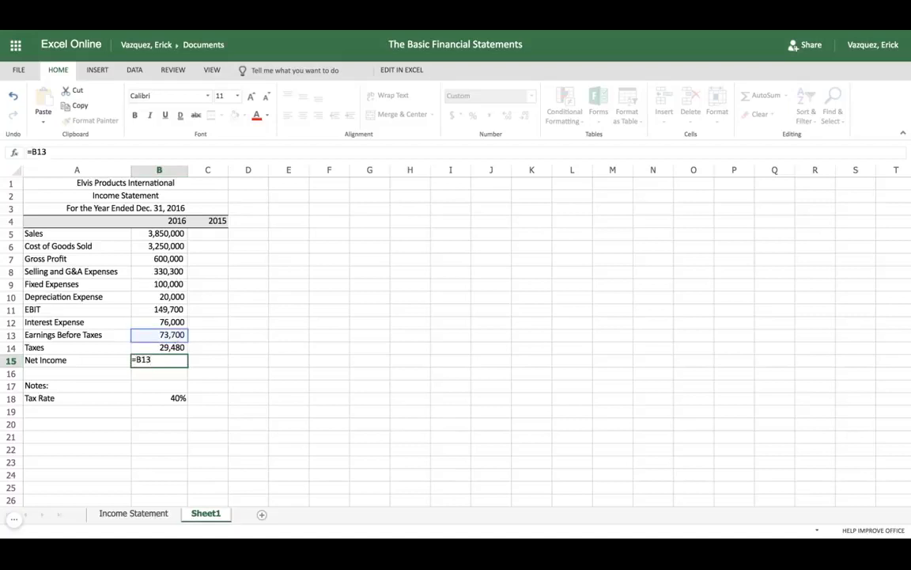
pyautogui.write('-')
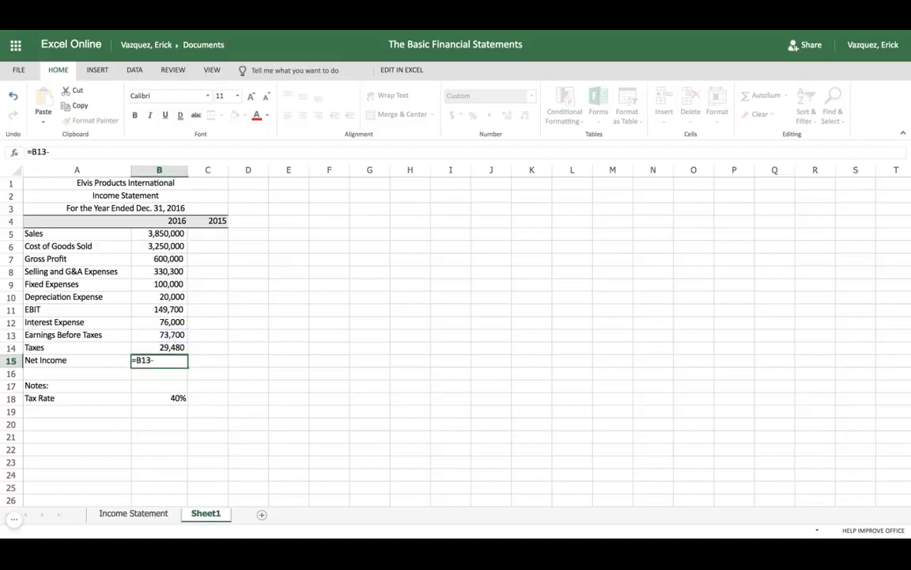
pyautogui.click(174, 351)
pyautogui.press('Tab')
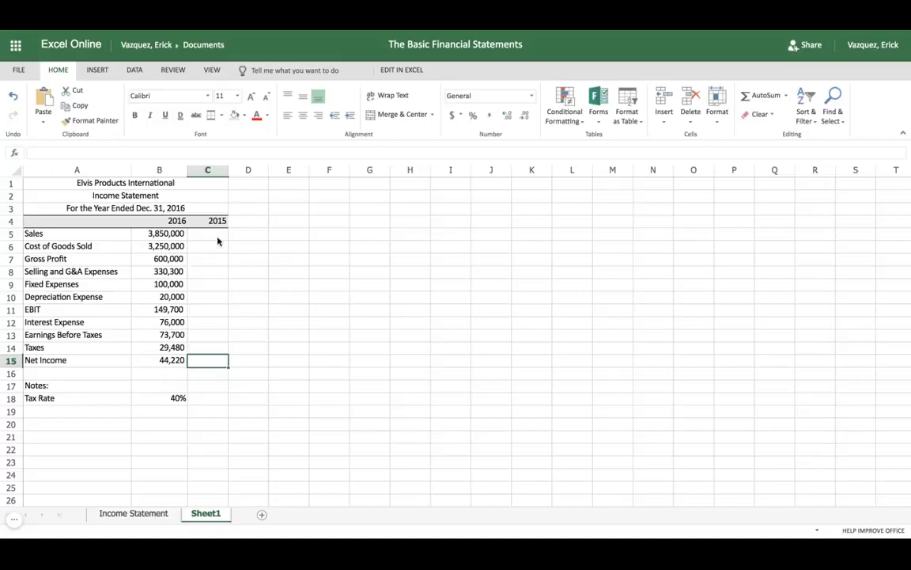
# Copy the EPI's 2015 Income and Expenses table (E3:F9) from the Income Statement sheet to F4 of Sheet1.
pyautogui.click(141, 514)
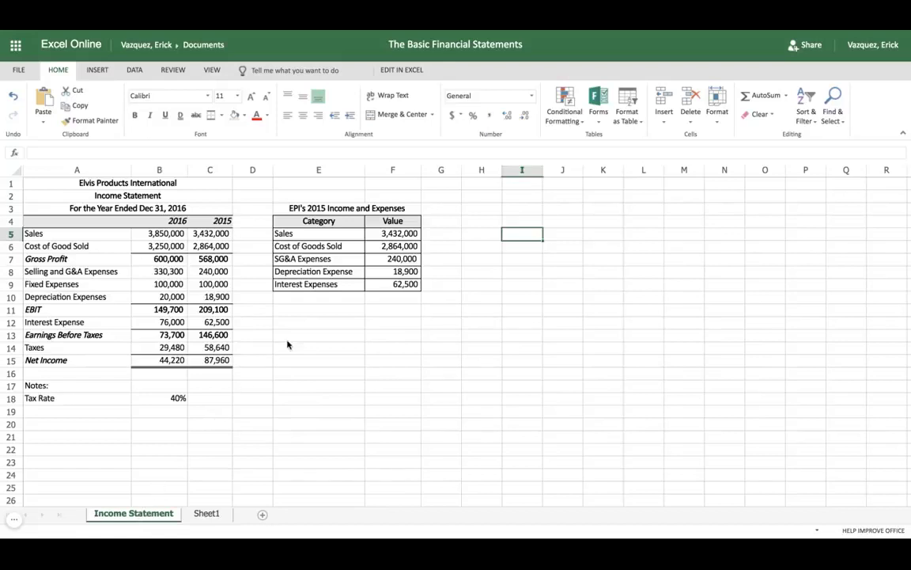
pyautogui.click(288, 208)
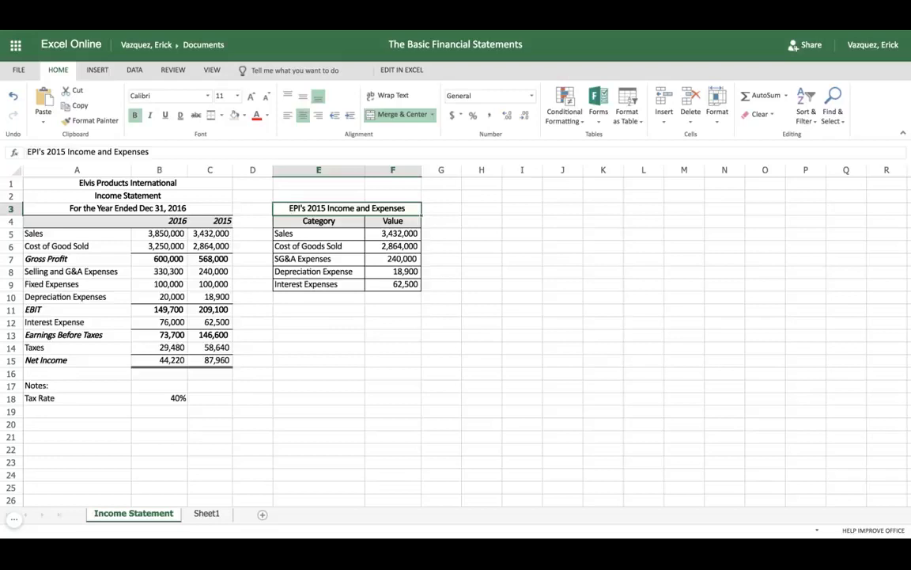
pyautogui.moveTo(289, 208); pyautogui.dragTo(399, 284)
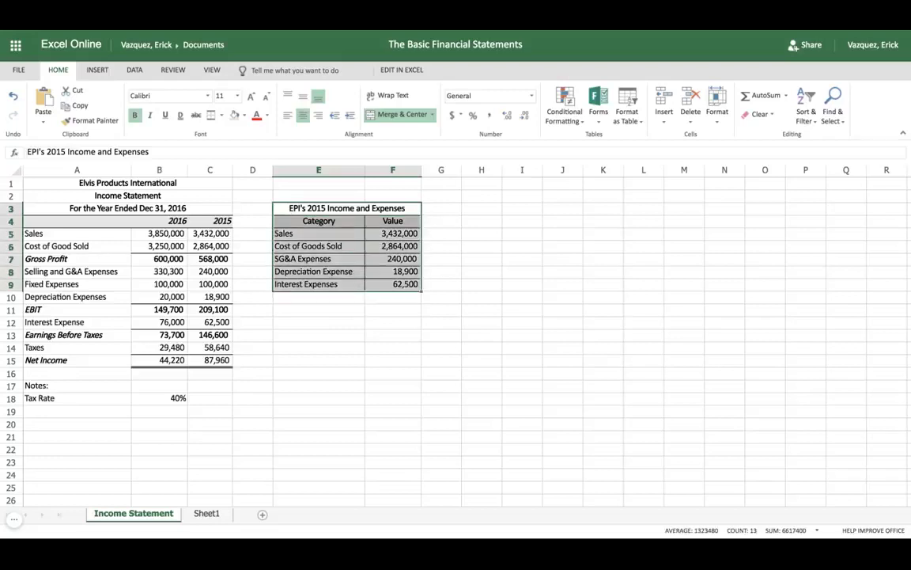
pyautogui.hotkey('ctrl', 'c')
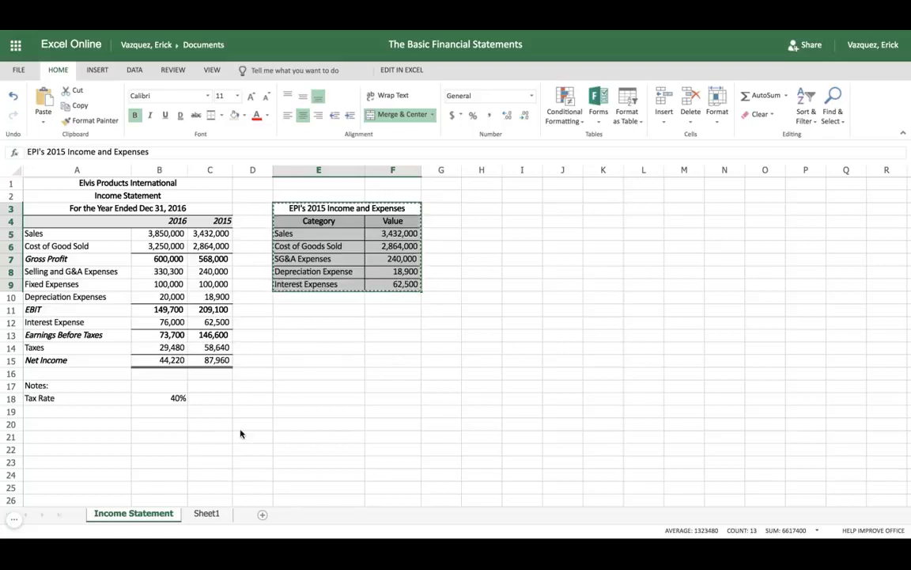
pyautogui.click(208, 514)
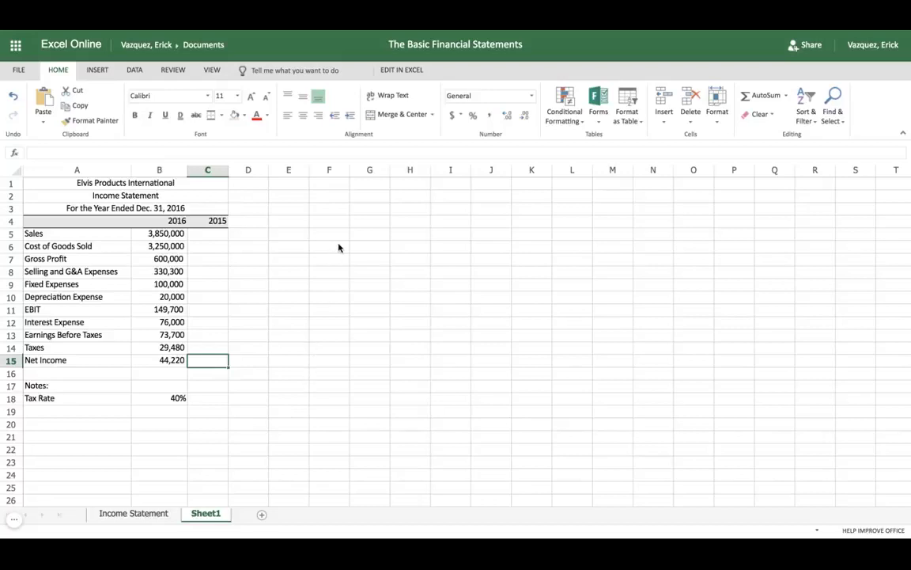
pyautogui.click(337, 222)
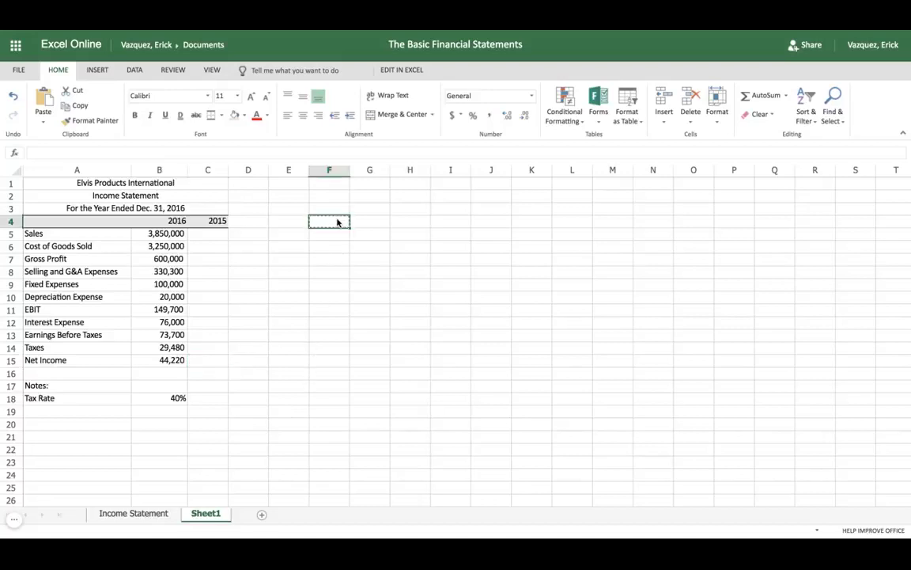
pyautogui.hotkey('ctrl', 'c')
pyautogui.press('Escape')
pyautogui.click(163, 514)
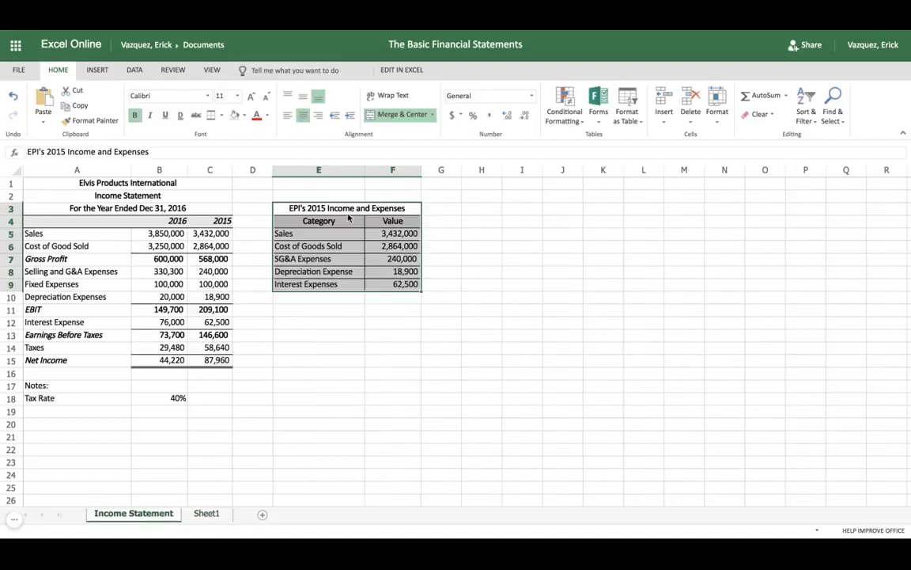
pyautogui.rightClick(319, 209)
pyautogui.click(345, 229)
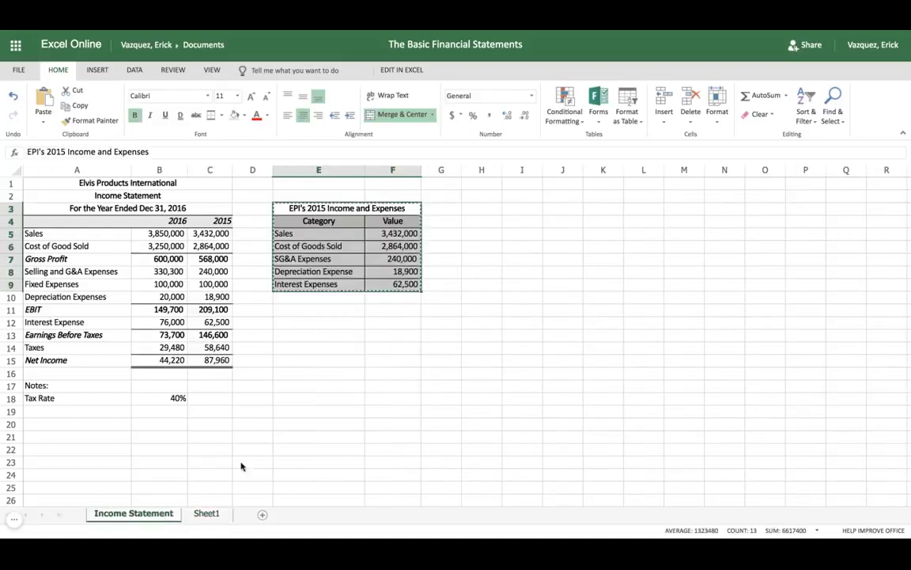
pyautogui.click(204, 513)
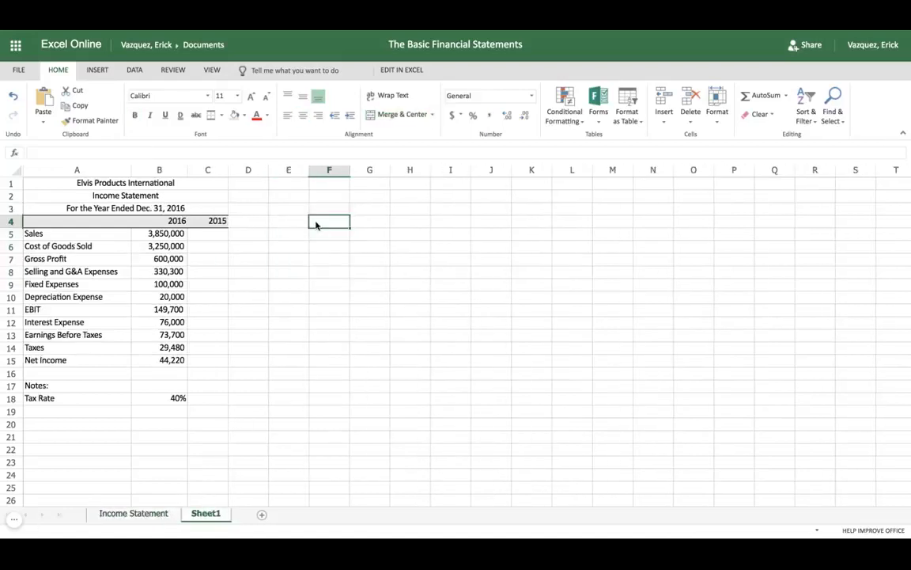
pyautogui.hotkey('ctrl', 'v')
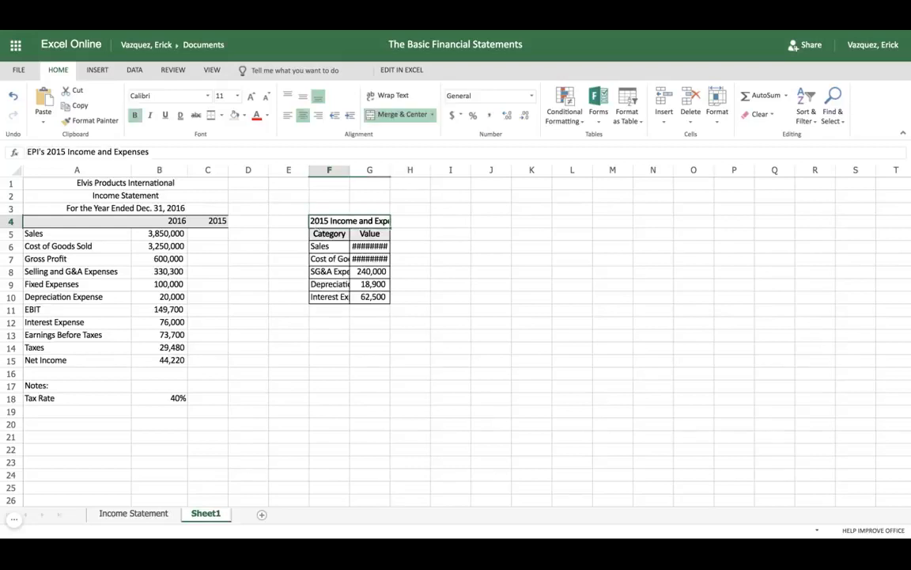
# Apply the Number format to the Sales and Cost of Goods Sold values in G6 and G7.
pyautogui.rightClick(372, 246)
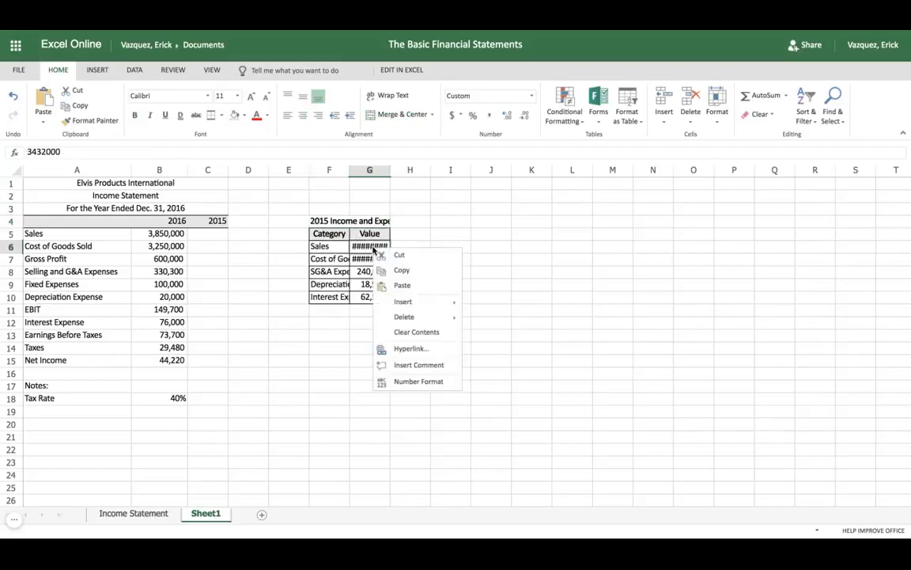
pyautogui.click(421, 380)
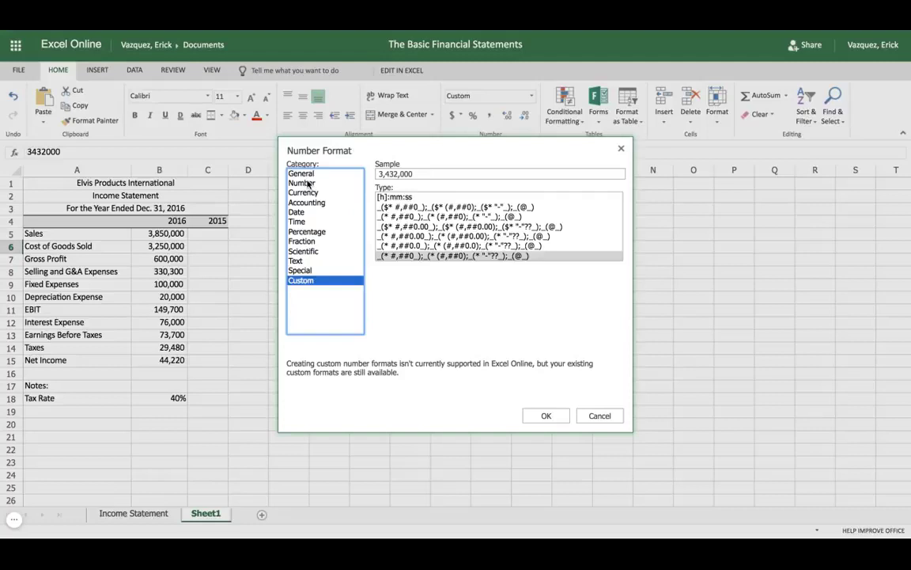
pyautogui.click(317, 183)
pyautogui.click(540, 413)
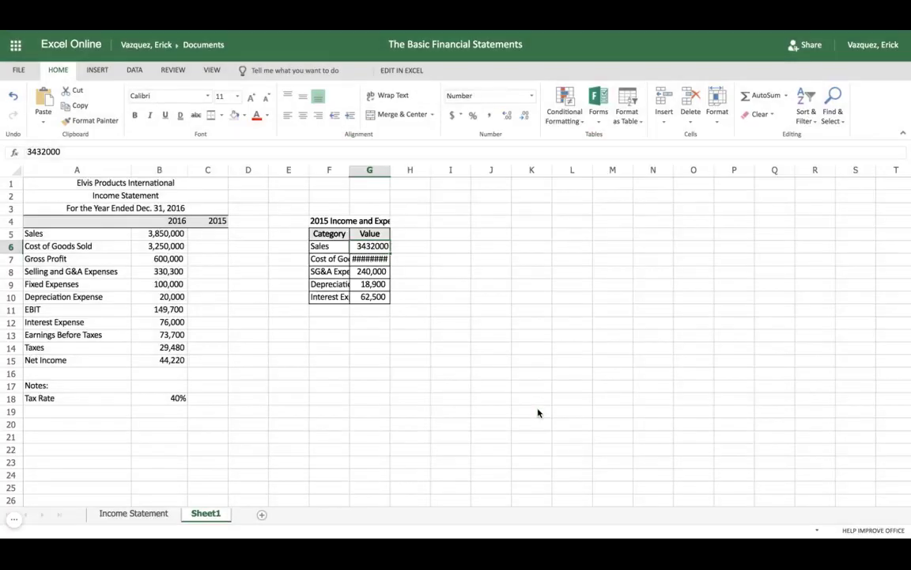
pyautogui.rightClick(366, 261)
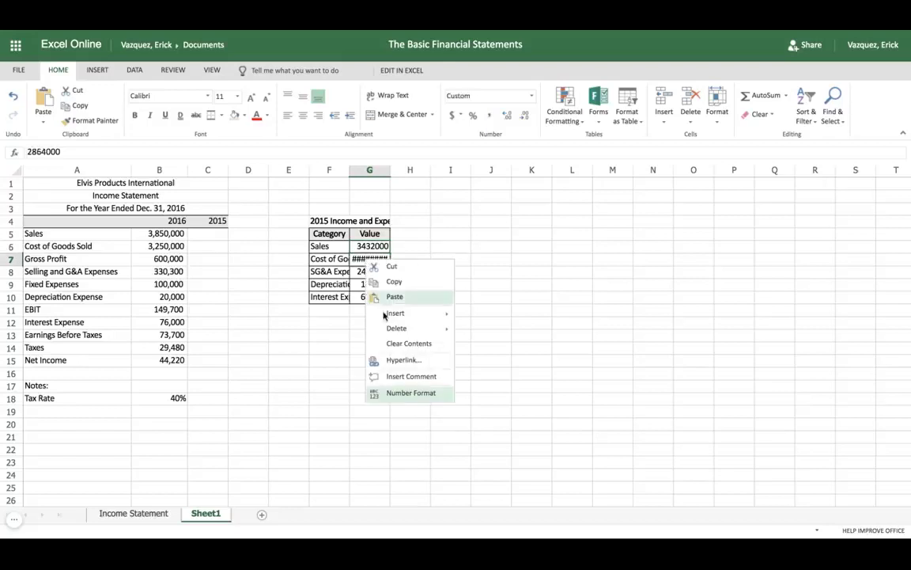
pyautogui.click(402, 393)
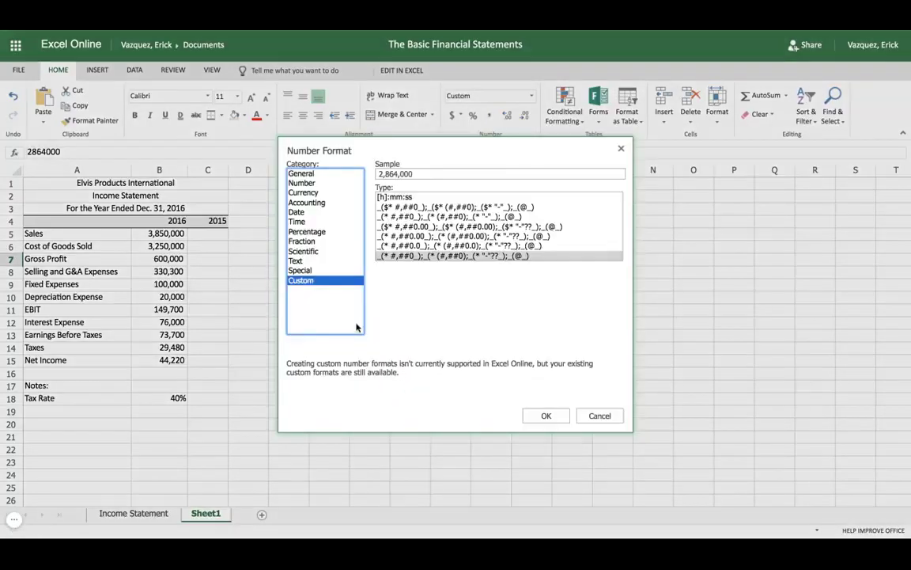
pyautogui.click(311, 183)
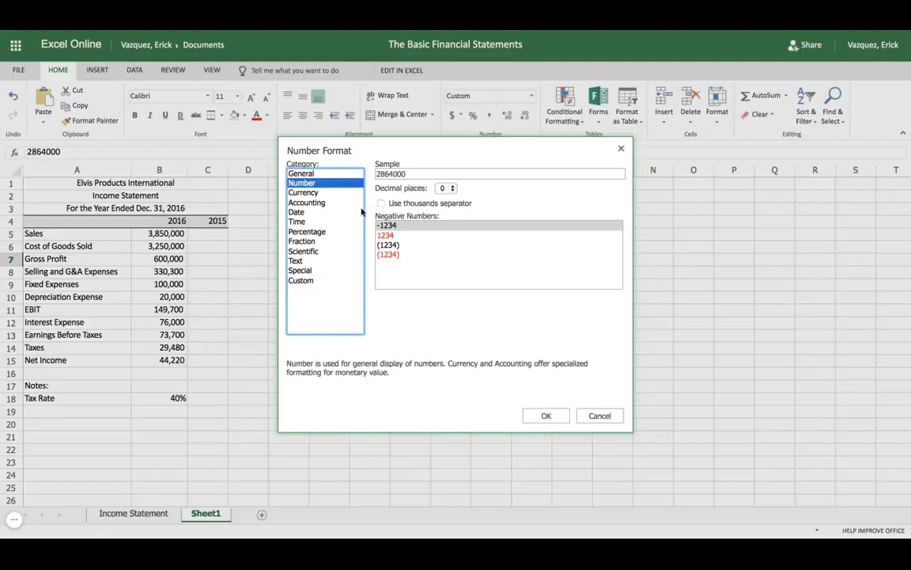
pyautogui.click(545, 416)
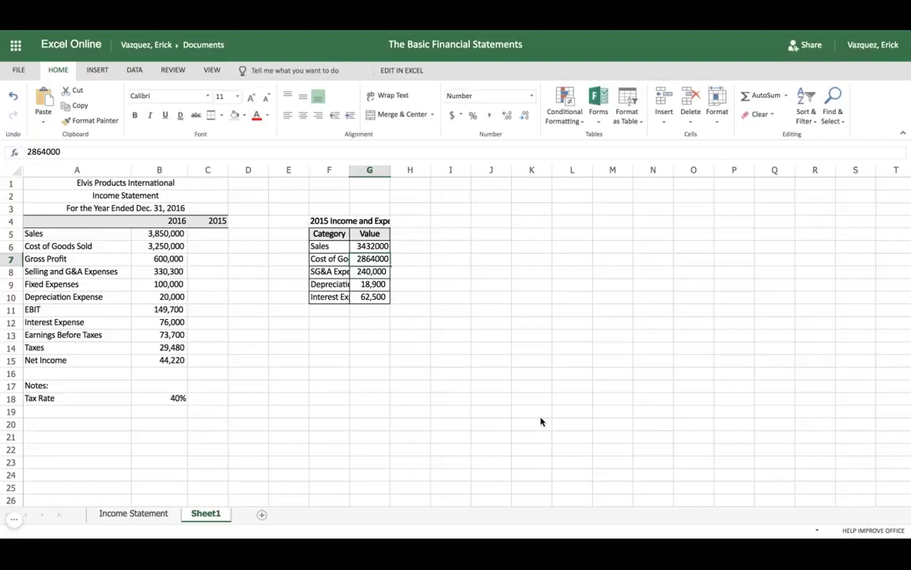
# Format the values in G6:G10 with comma style and no decimals, and fit column F's width to its contents.
pyautogui.click(380, 247)
pyautogui.hotkey('shift', 'Down')
pyautogui.hotkey('shift', 'Down')
pyautogui.hotkey('shift', 'Down')
pyautogui.hotkey('shift', 'Down')
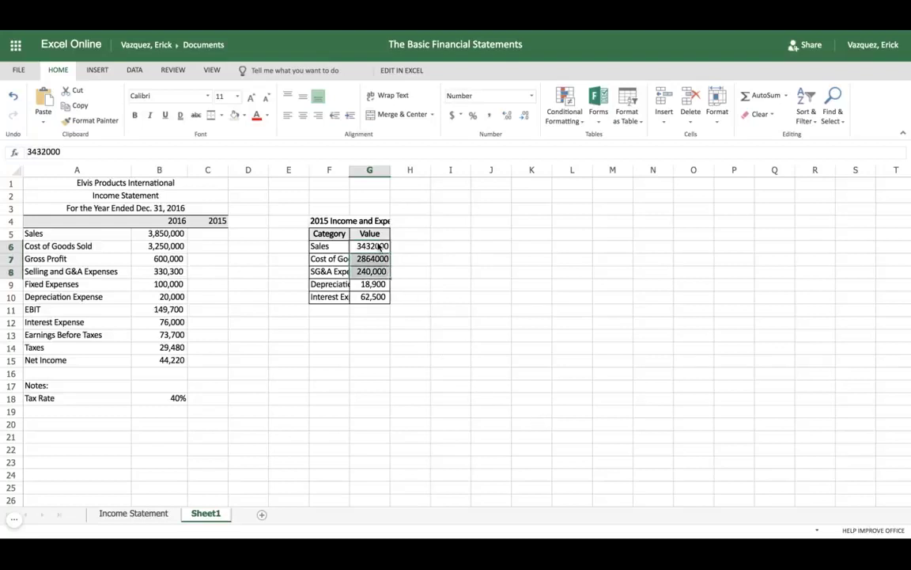
pyautogui.click(487, 112)
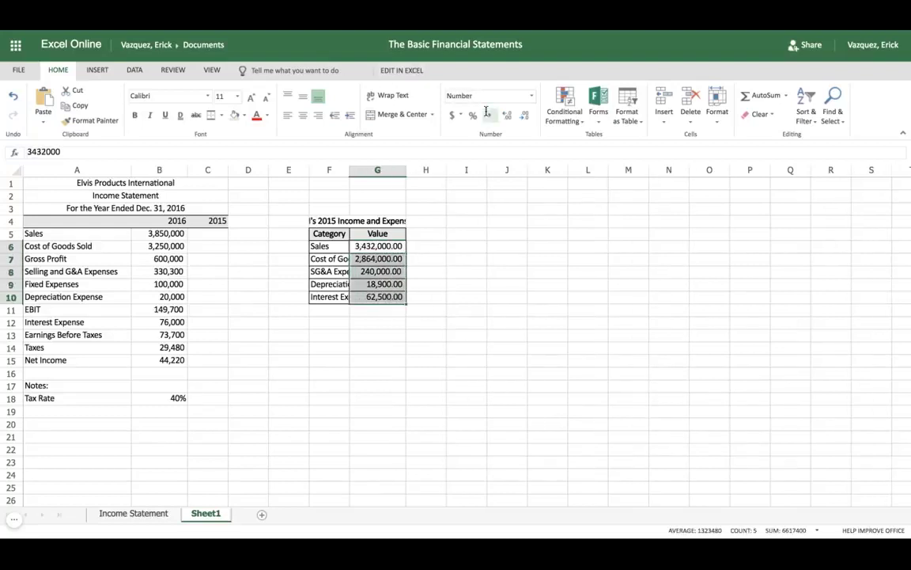
pyautogui.click(526, 117)
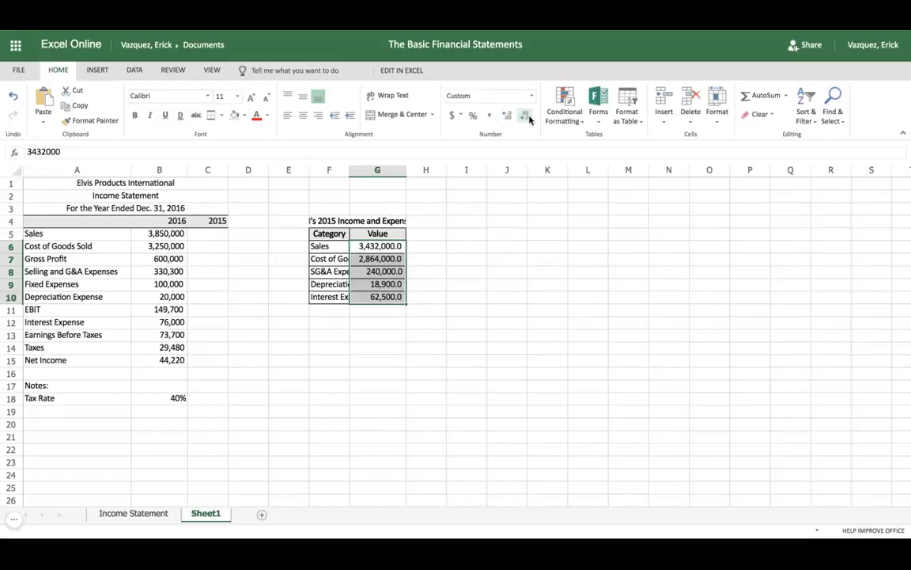
pyautogui.click(526, 117)
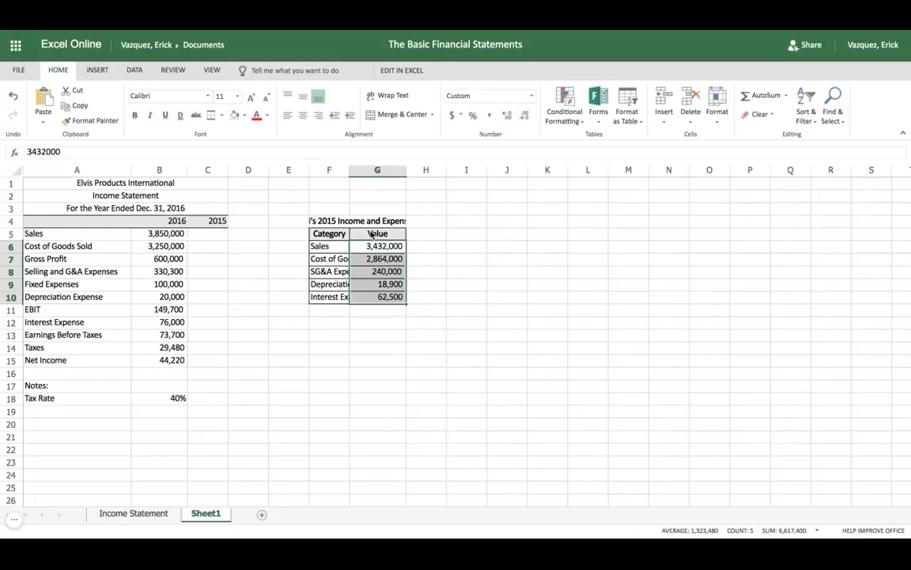
pyautogui.click(347, 173)
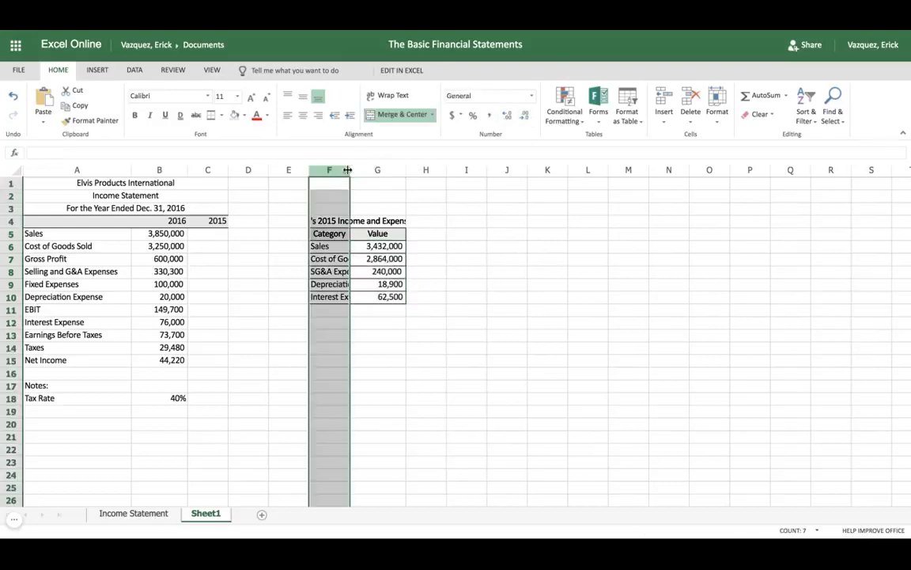
pyautogui.doubleClick(349, 170)
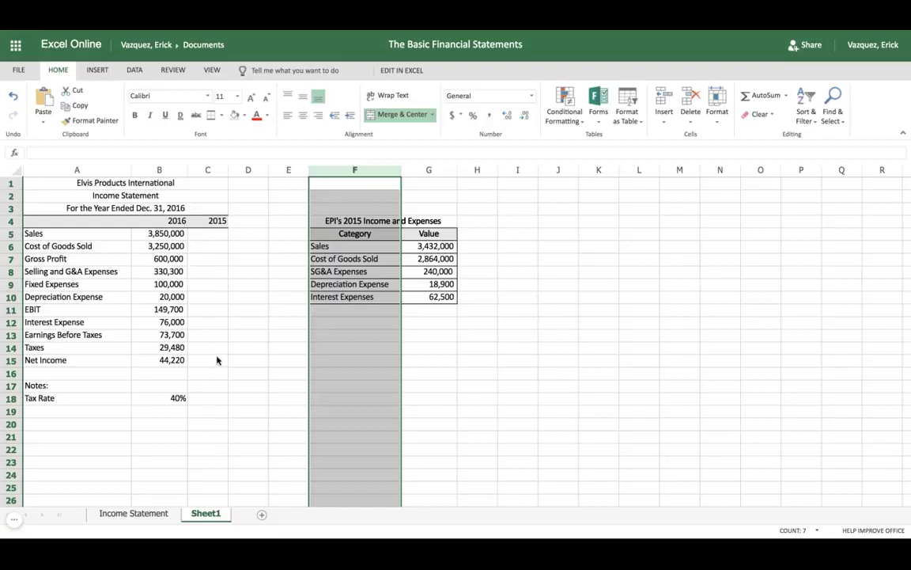
# Copy the 2015 Sales value from G6 into C5 and give it the Number format with 0 decimal places.
pyautogui.click(433, 247)
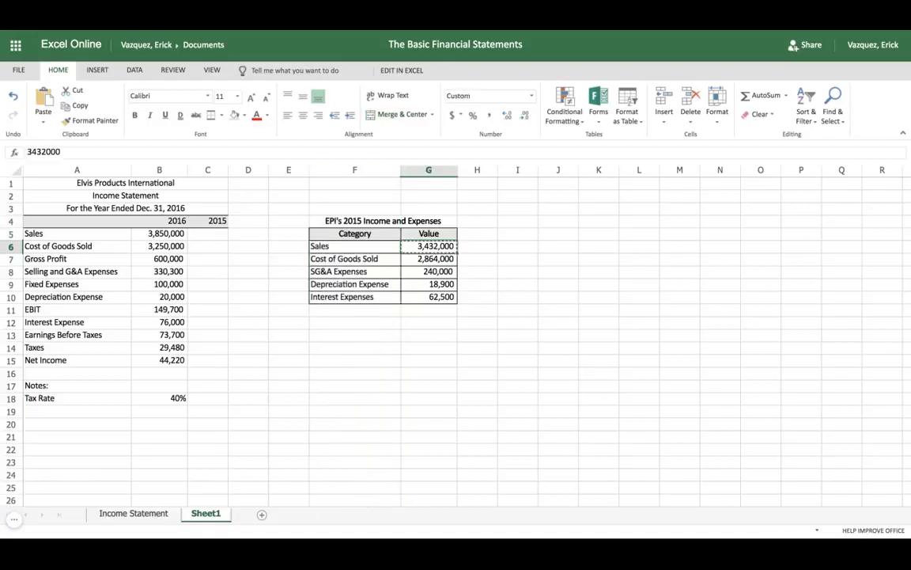
pyautogui.hotkey('ctrl', 'c')
pyautogui.click(202, 235)
pyautogui.hotkey('ctrl', 'v')
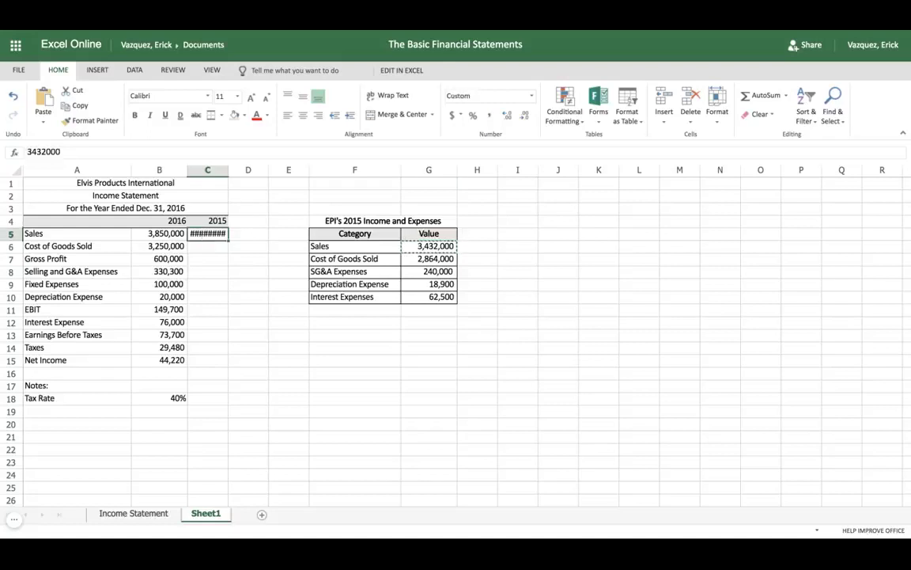
pyautogui.rightClick(208, 235)
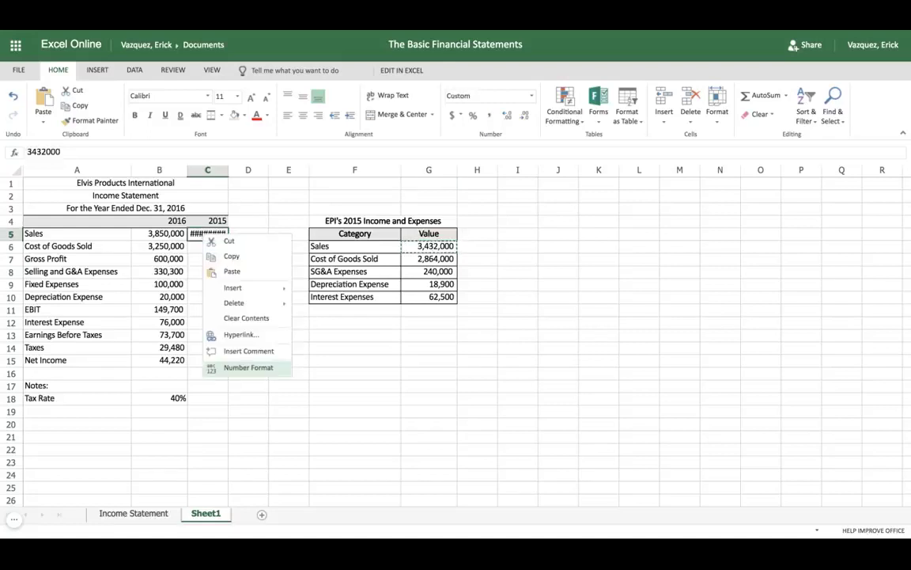
pyautogui.click(252, 368)
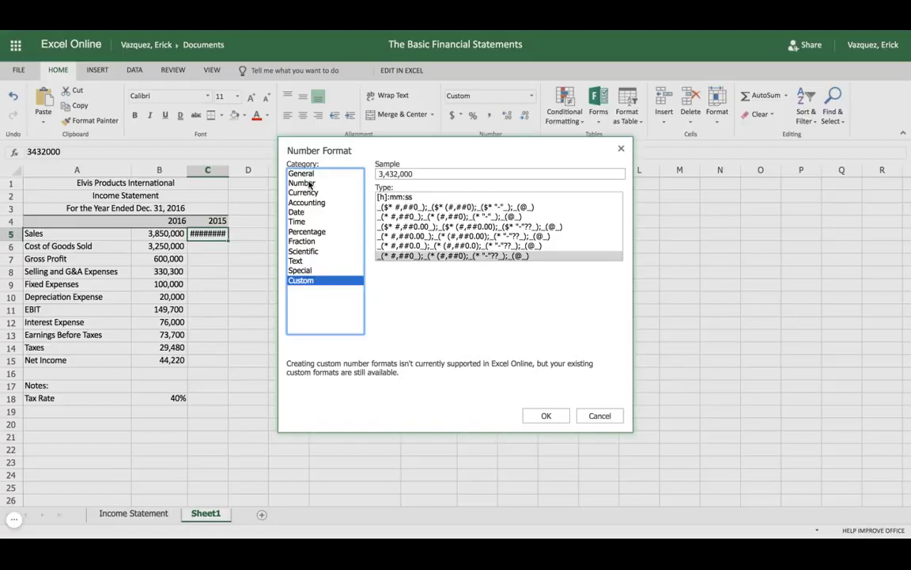
pyautogui.click(302, 183)
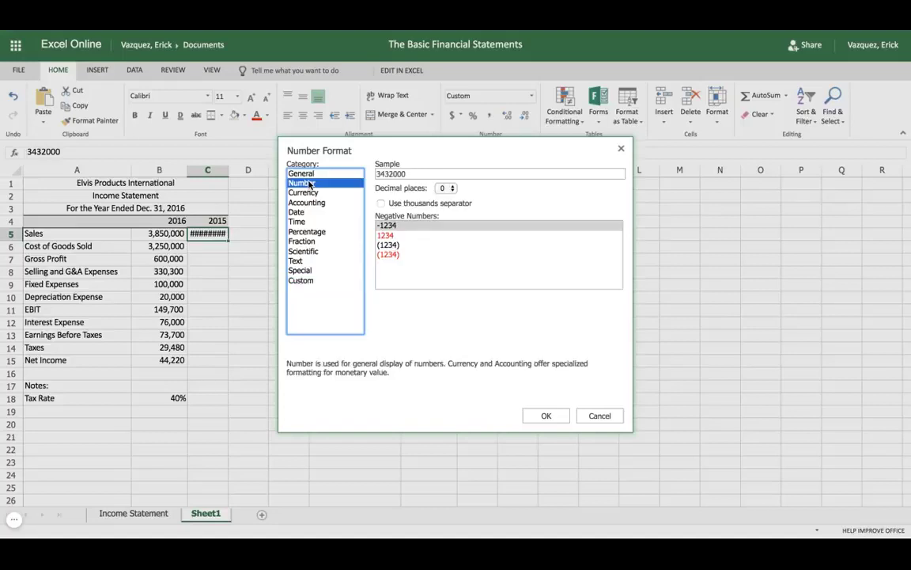
pyautogui.click(546, 415)
# Apply the Number format to the whole 2015 amounts range C5:C15.
pyautogui.hotkey('shift', 'Down')
pyautogui.hotkey('shift', 'Down')
pyautogui.hotkey('shift', 'Down')
pyautogui.hotkey('shift', 'Down')
pyautogui.hotkey('shift', 'Down')
pyautogui.hotkey('shift', 'Down')
pyautogui.hotkey('shift', 'Down')
pyautogui.hotkey('shift', 'Down')
pyautogui.hotkey('shift', 'Down')
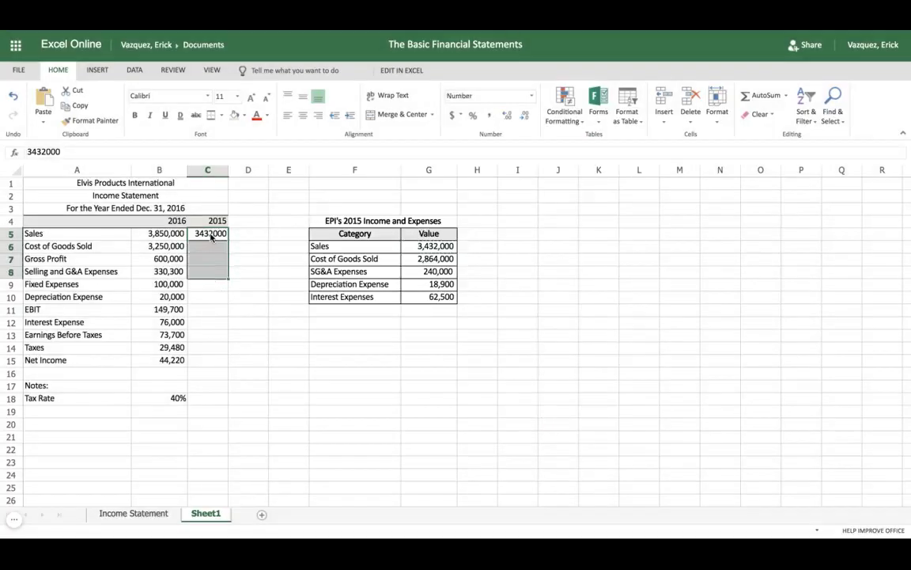
pyautogui.hotkey('shift', 'Down')
pyautogui.rightClick(225, 362)
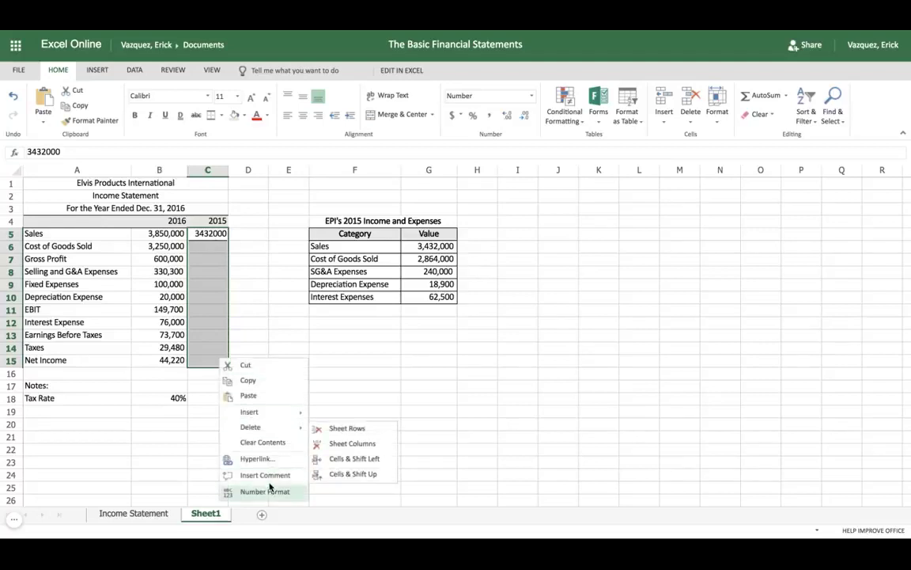
pyautogui.press('Escape')
pyautogui.hotkey('ctrl', '1')
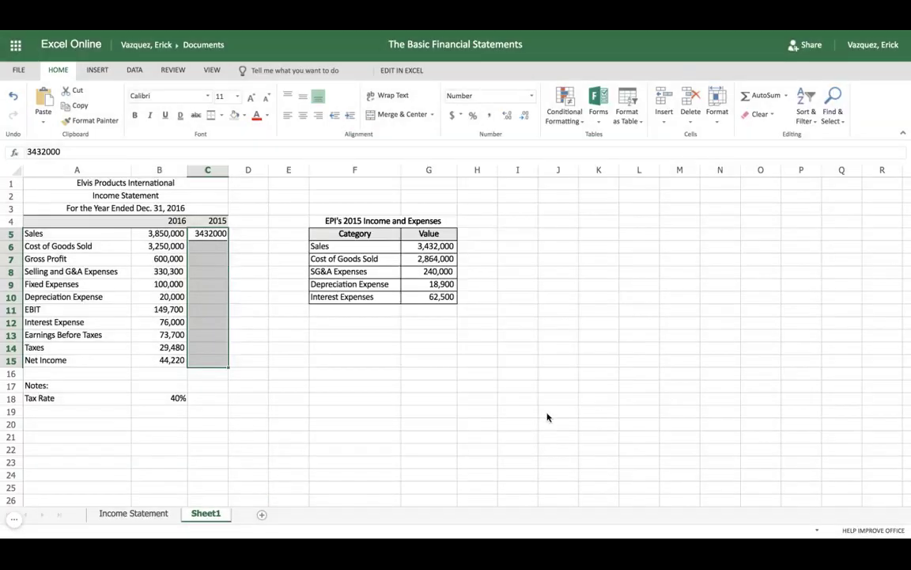
pyautogui.click(545, 415)
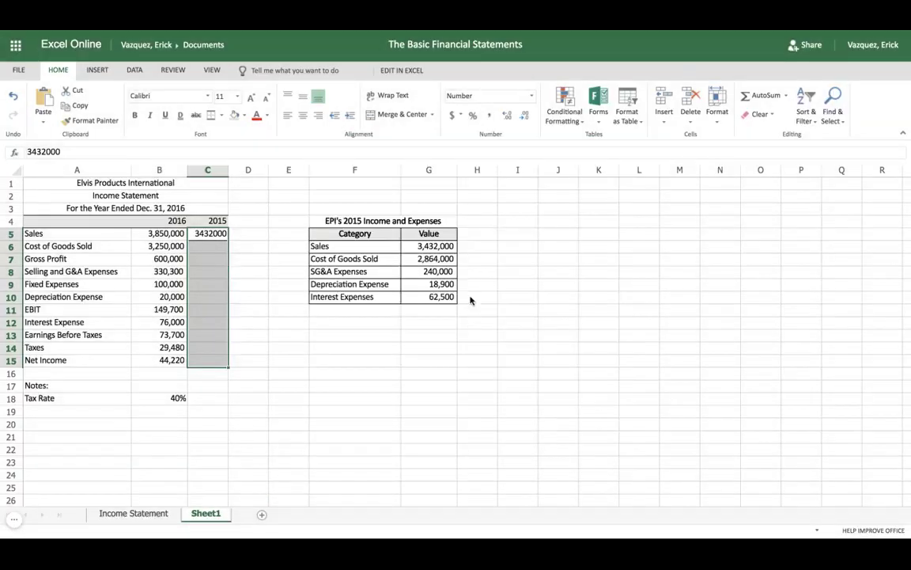
# Copy the 2015 Cost of Goods Sold value from G7 into C6 and give it the Number format with 0 decimal places.
pyautogui.click(427, 259)
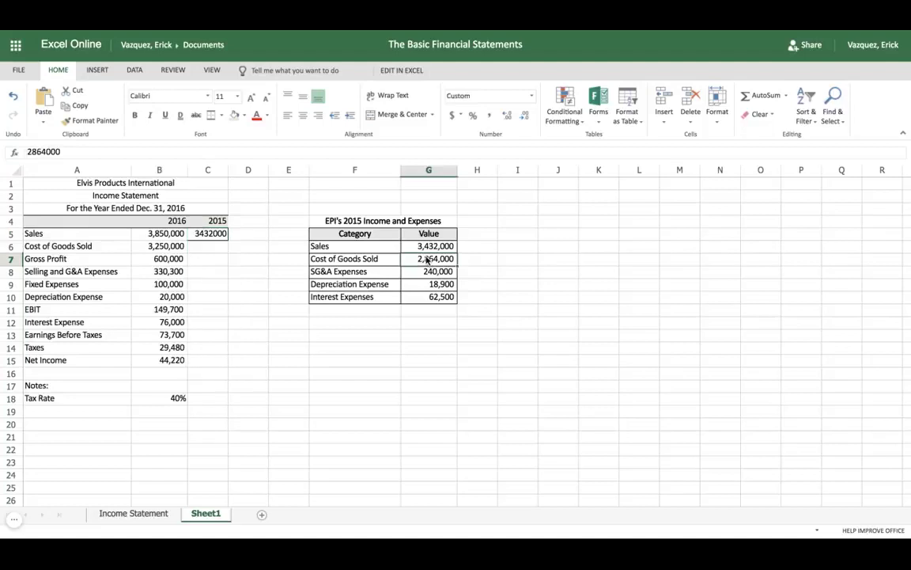
pyautogui.hotkey('ctrl', 'c')
pyautogui.click(204, 246)
pyautogui.hotkey('ctrl', 'v')
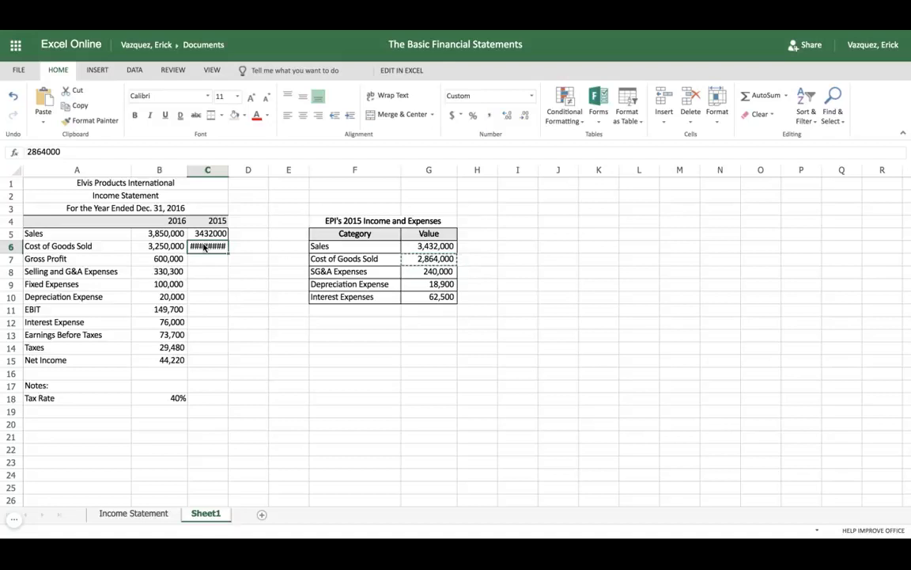
pyautogui.rightClick(204, 248)
pyautogui.click(265, 383)
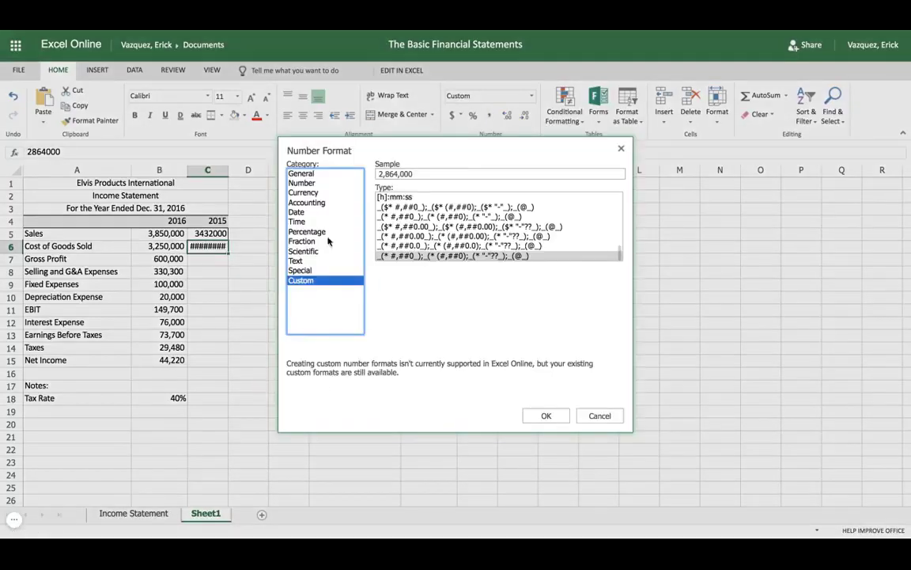
pyautogui.click(316, 184)
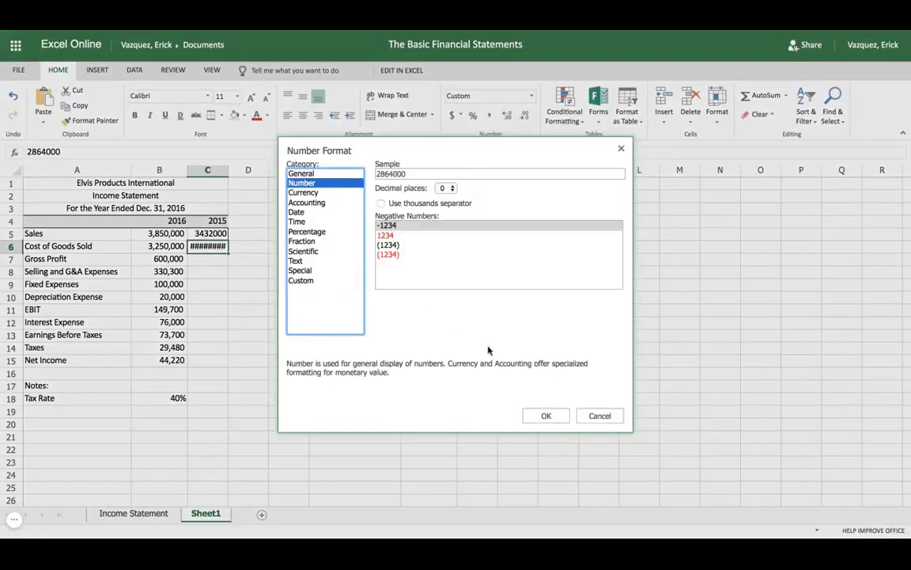
pyautogui.click(547, 416)
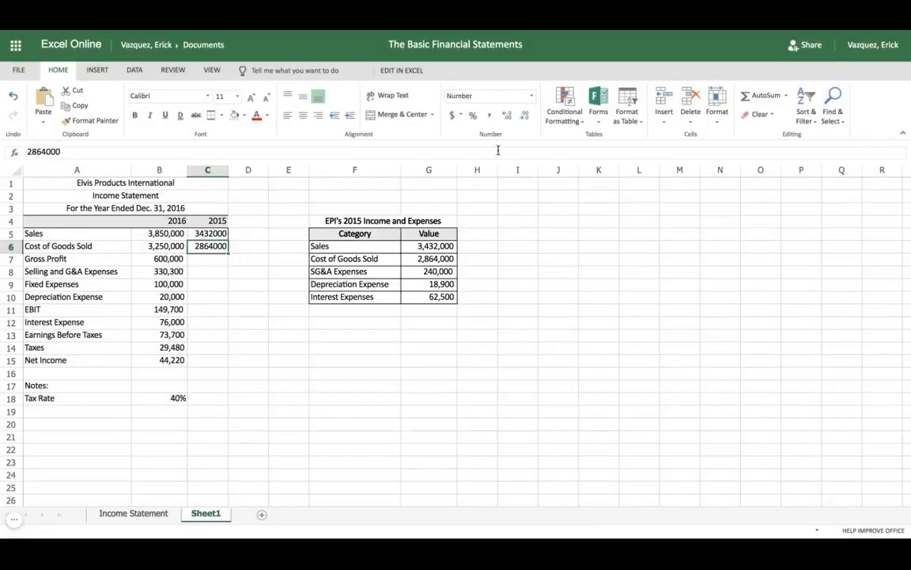
# Format the 2015 Sales and Cost of Goods Sold amounts in C5 and C6 with comma style and no decimals.
pyautogui.click(488, 115)
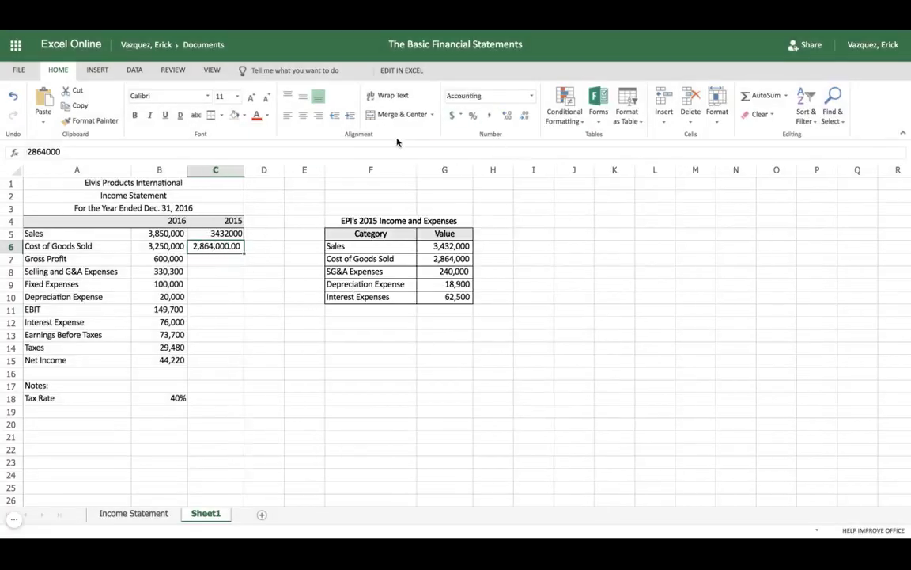
pyautogui.click(228, 234)
pyautogui.click(488, 115)
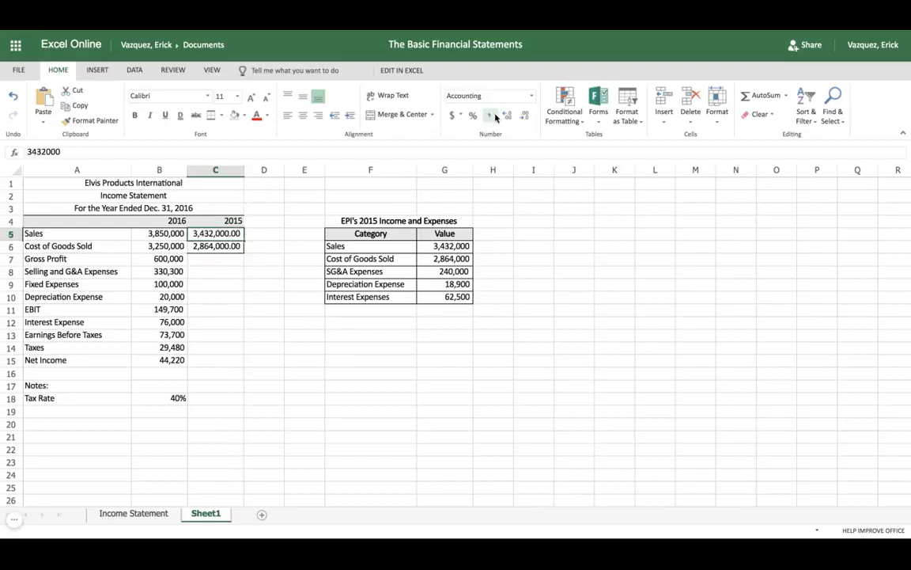
pyautogui.doubleClick(525, 116)
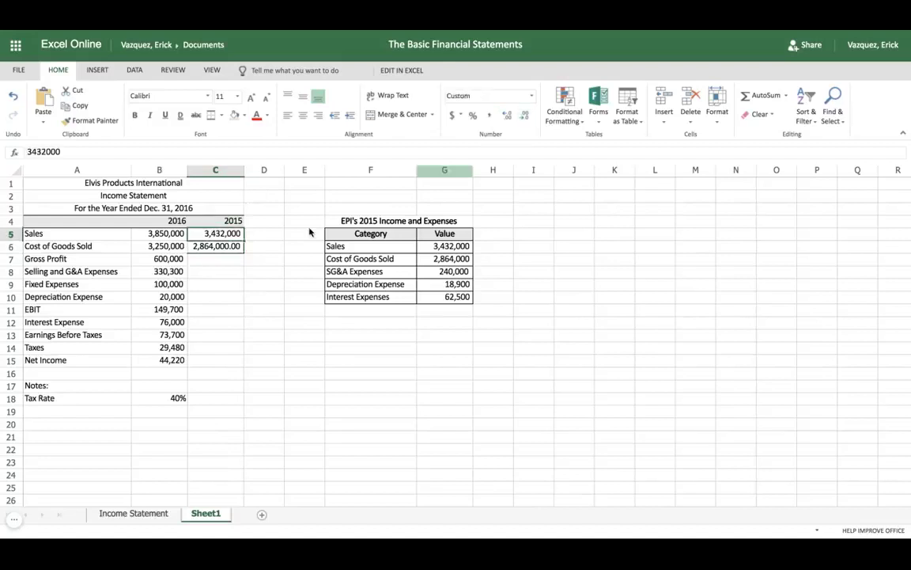
pyautogui.click(218, 252)
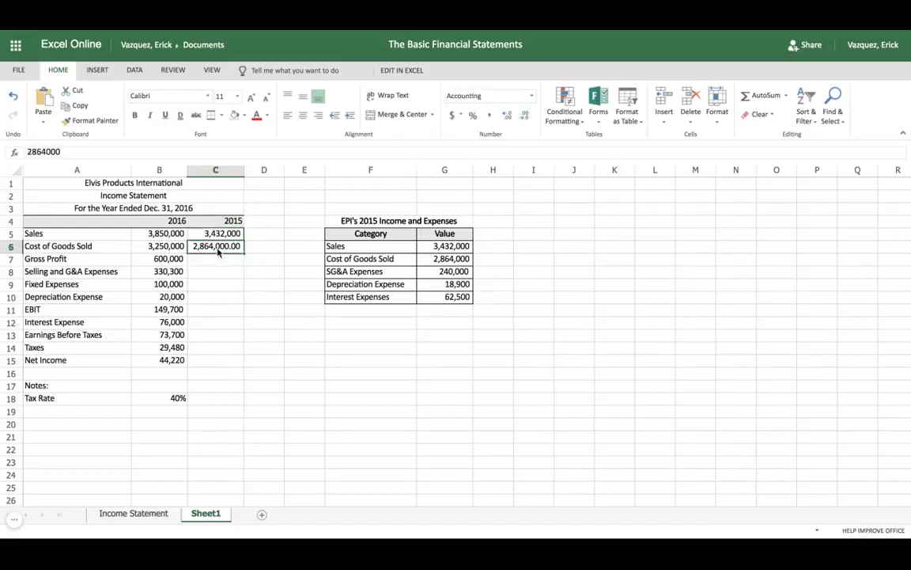
pyautogui.doubleClick(524, 116)
# Fill the Gross Profit formula from B7 across into the 2015 column at C7.
pyautogui.click(214, 264)
pyautogui.click(171, 265)
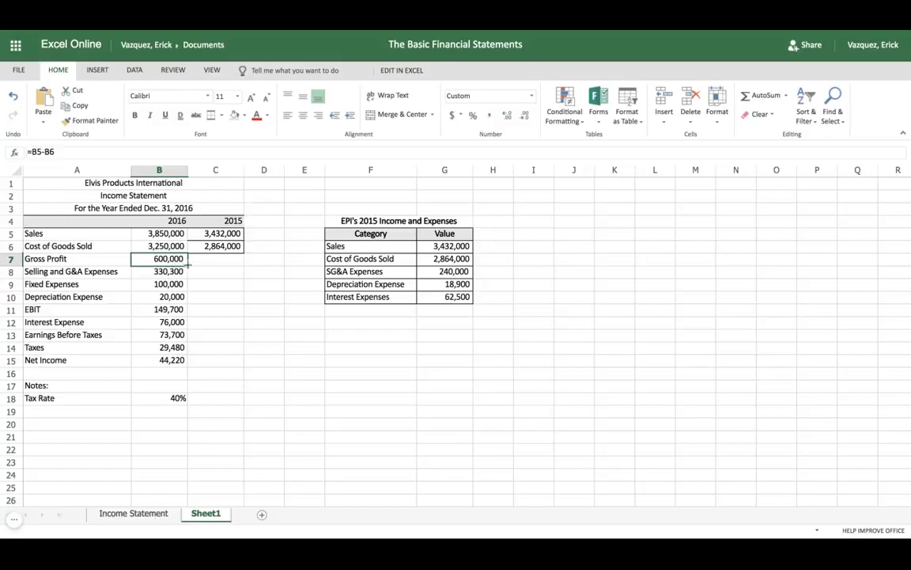
pyautogui.moveTo(187, 265); pyautogui.dragTo(237, 265)
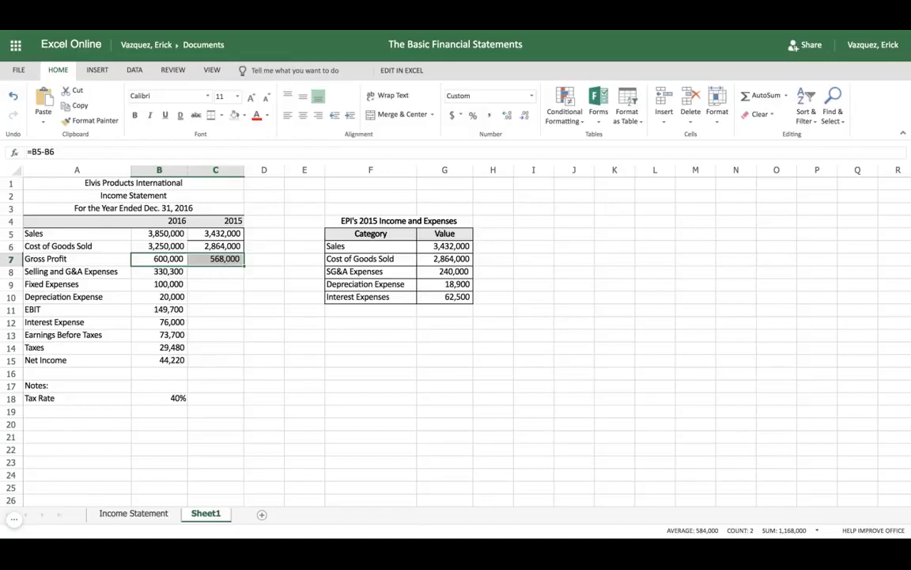
# Apply the Number format to the values in G6:G10, and reapply comma style with no decimals.
pyautogui.click(215, 272)
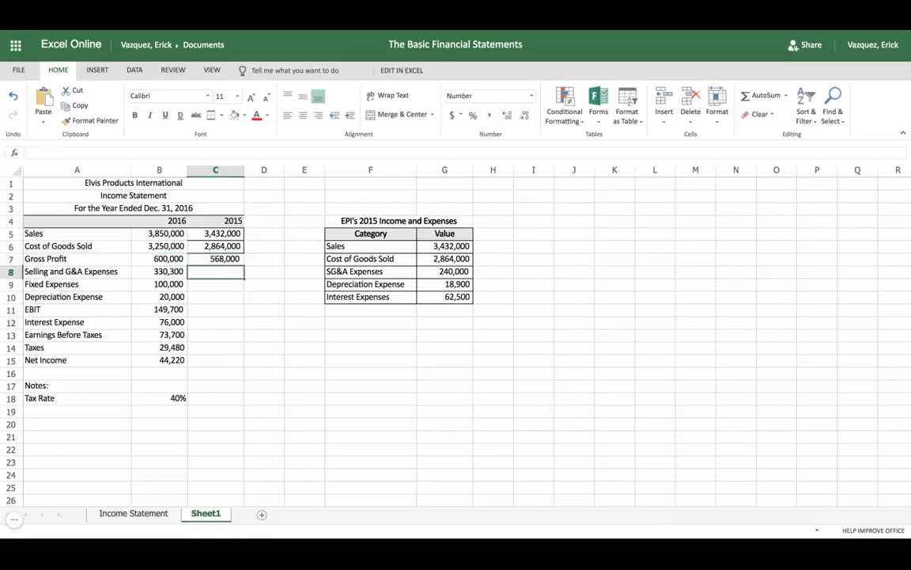
pyautogui.click(445, 247)
pyautogui.hotkey('ctrl', 'shift', 'Down')
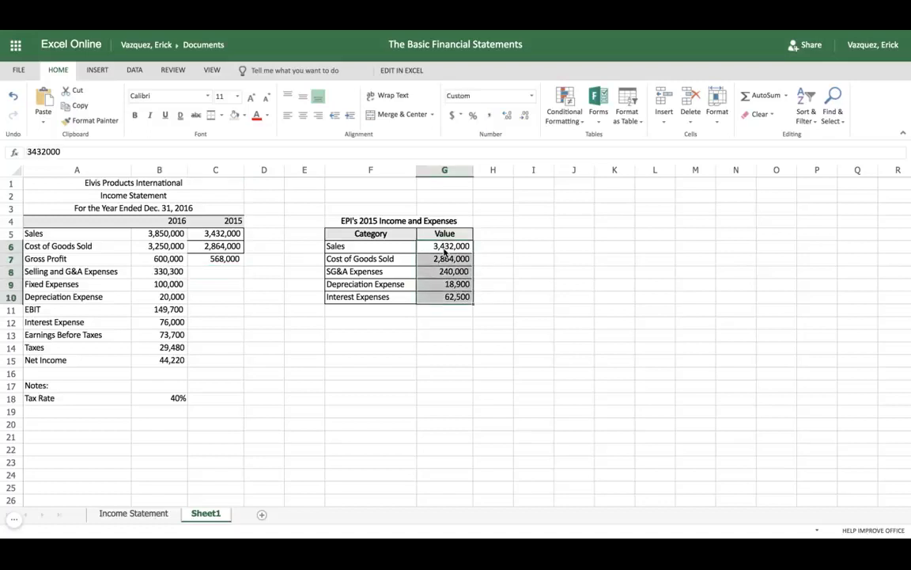
pyautogui.rightClick(448, 273)
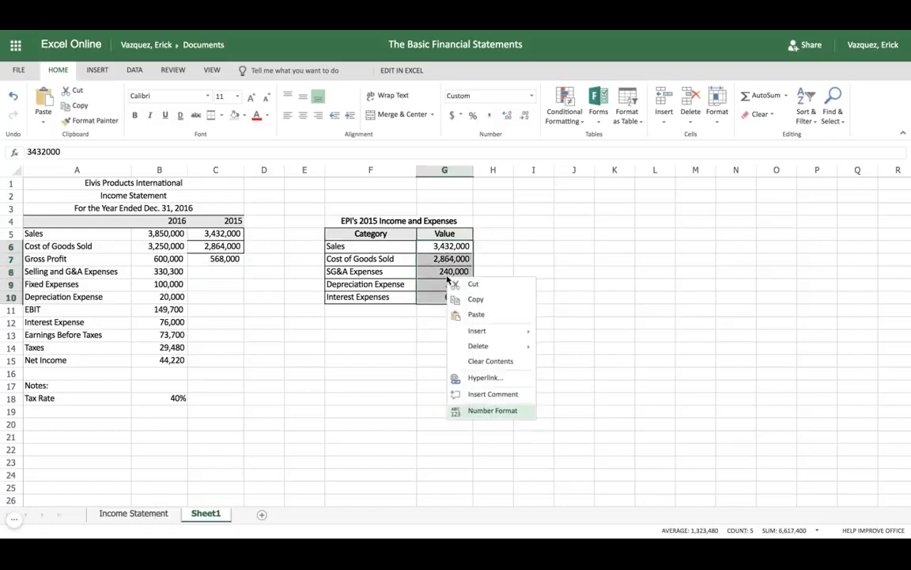
pyautogui.click(484, 411)
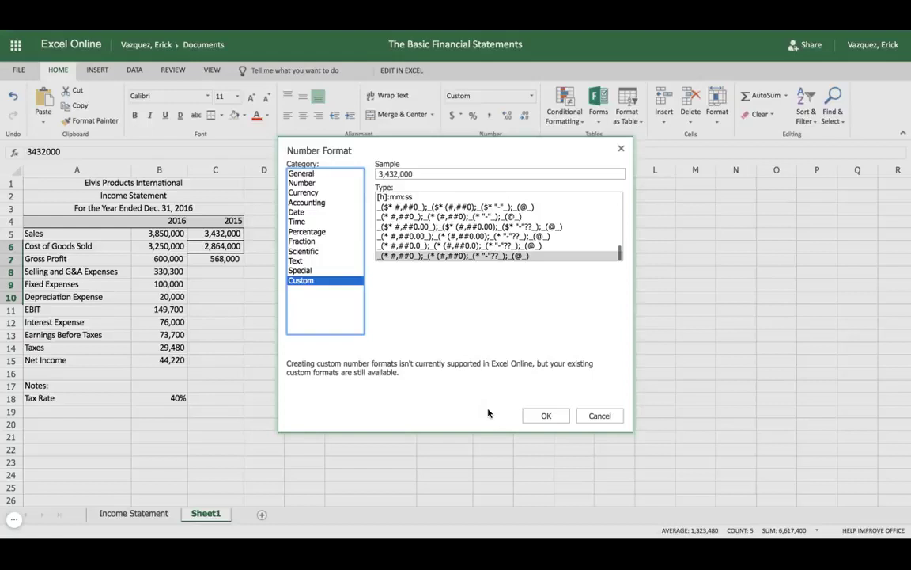
pyautogui.click(301, 182)
pyautogui.click(546, 415)
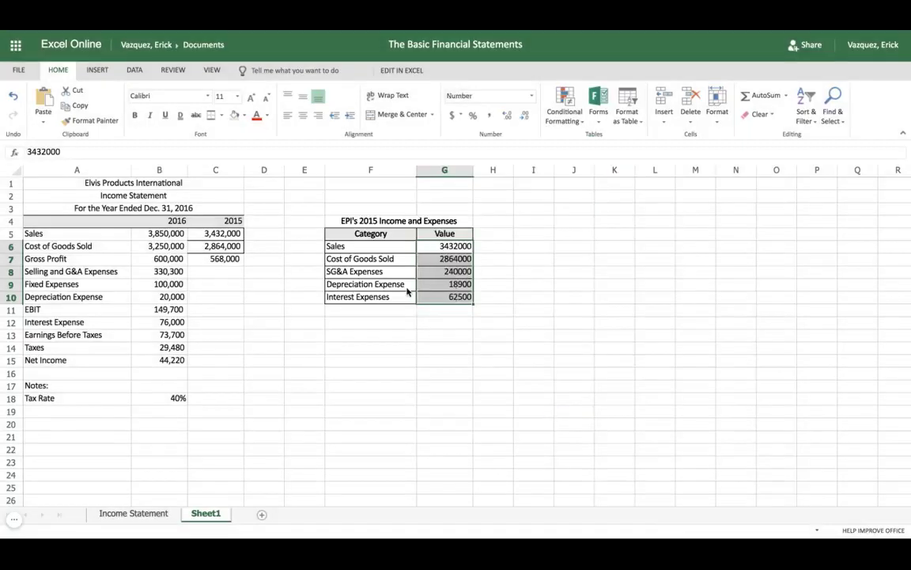
pyautogui.click(488, 115)
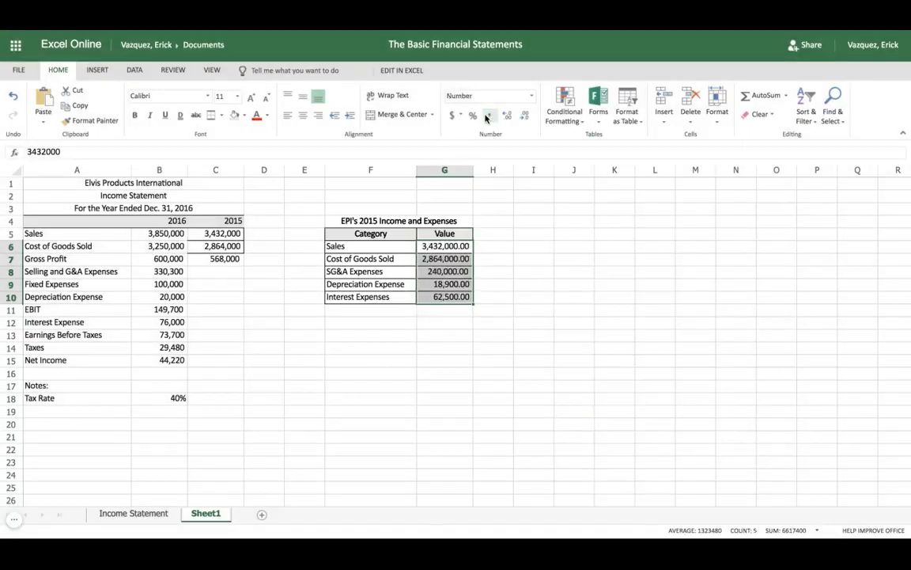
pyautogui.click(525, 117)
pyautogui.click(524, 117)
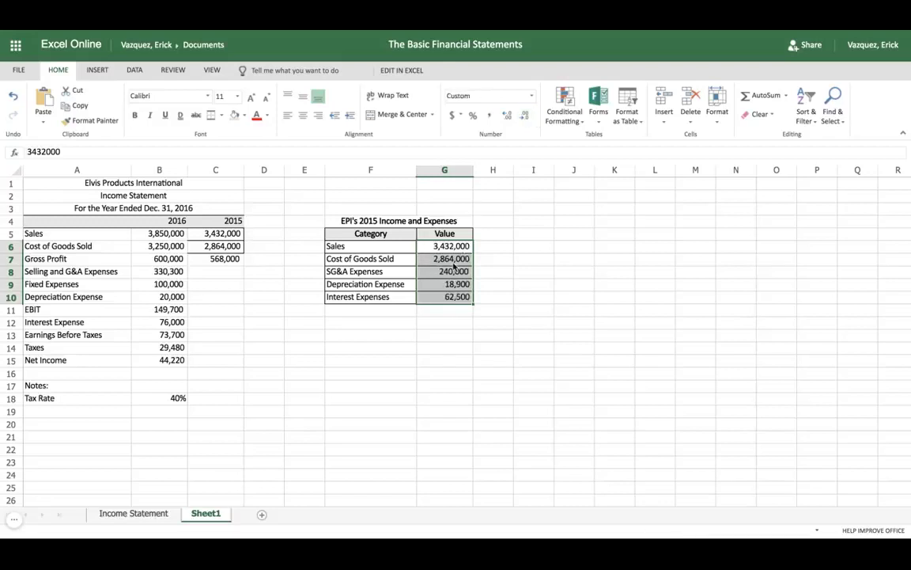
# Copy the 2015 SG&A Expenses value from G8 into the Selling and G&A Expenses row at C8.
pyautogui.click(449, 273)
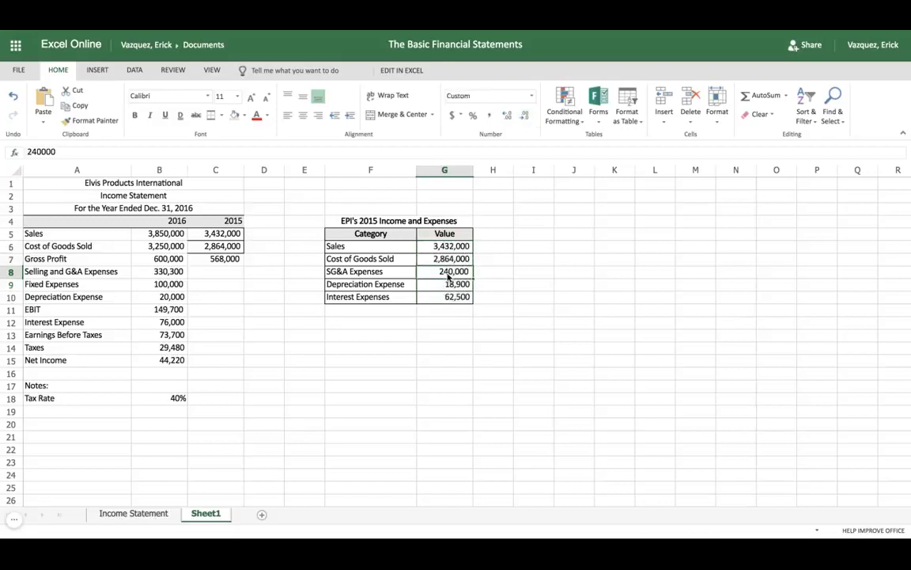
pyautogui.hotkey('ctrl', 'c')
pyautogui.click(211, 272)
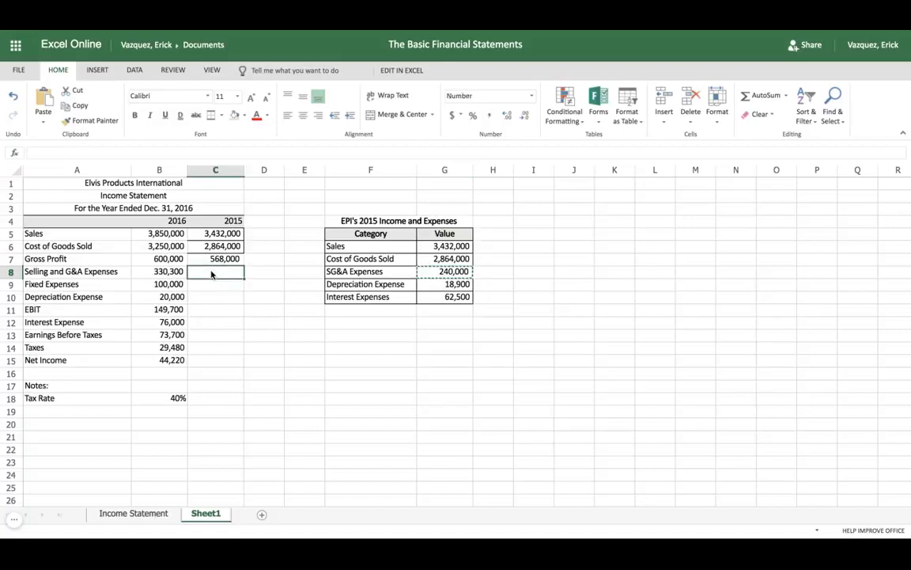
pyautogui.hotkey('ctrl', 'v')
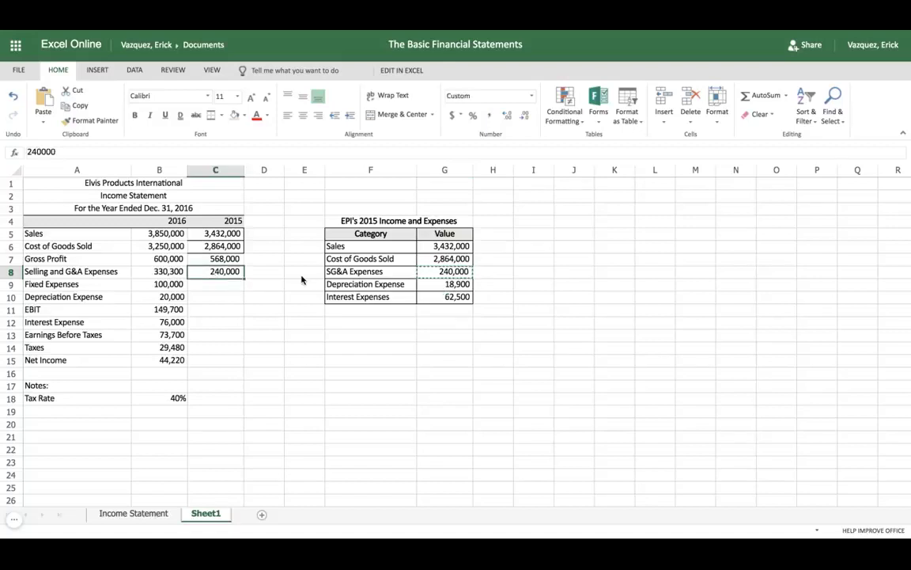
# Fill the Fixed Expenses amount from B9 into C9 and copy the 2015 Depreciation Expense value from G9 into C10.
pyautogui.click(175, 288)
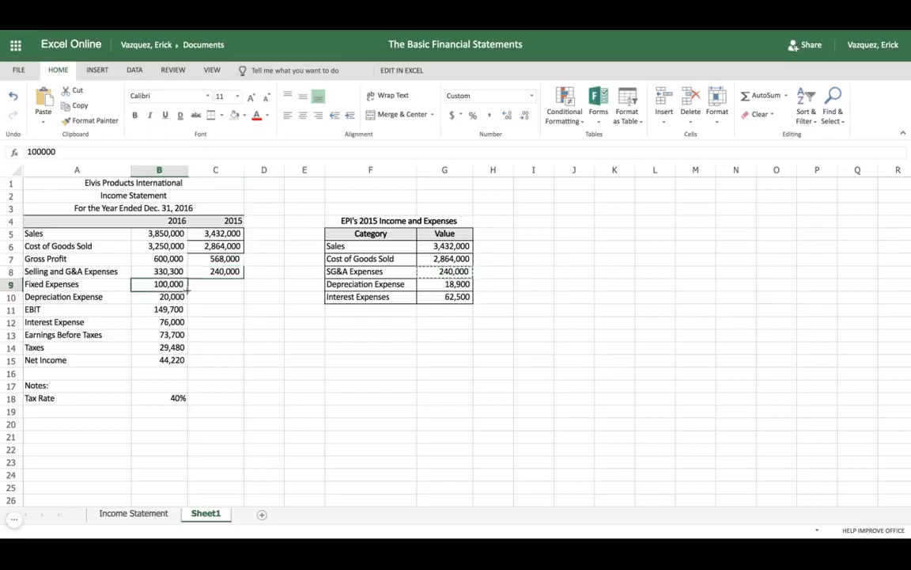
pyautogui.hotkey('shift', 'Right')
pyautogui.hotkey('ctrl', 'r')
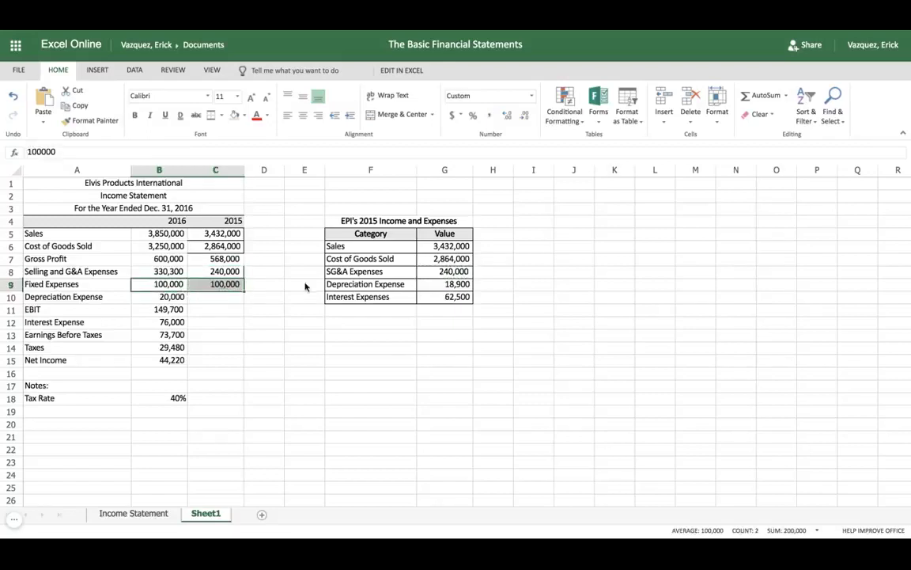
pyautogui.click(444, 288)
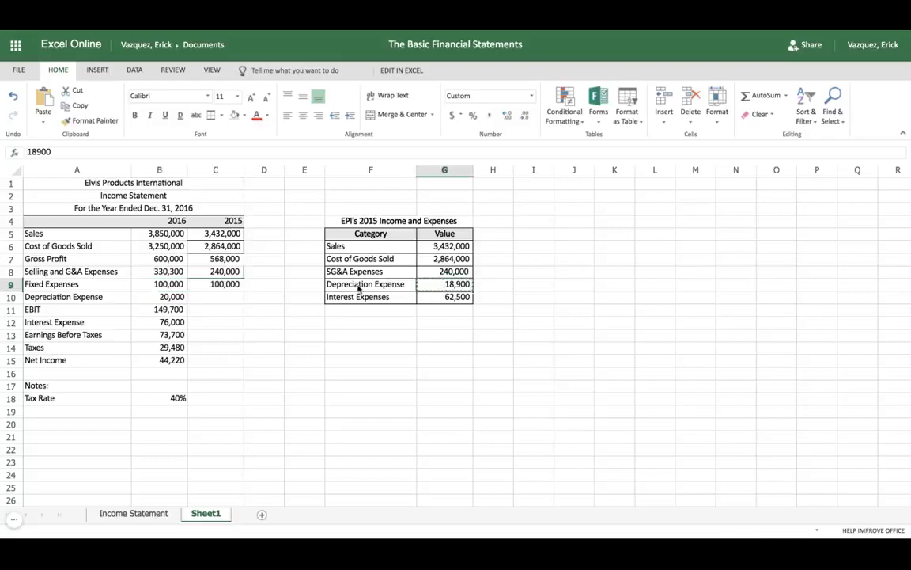
pyautogui.click(223, 297)
pyautogui.hotkey('ctrl', 'v')
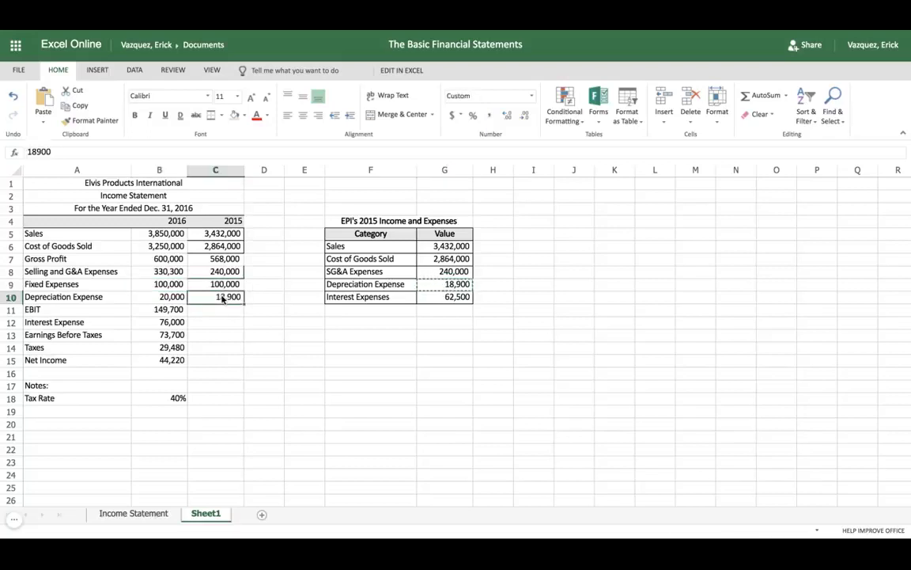
# Fill the EBIT formula from B11 across into C11 and compare the formulas in the two cells.
pyautogui.click(221, 313)
pyautogui.click(169, 314)
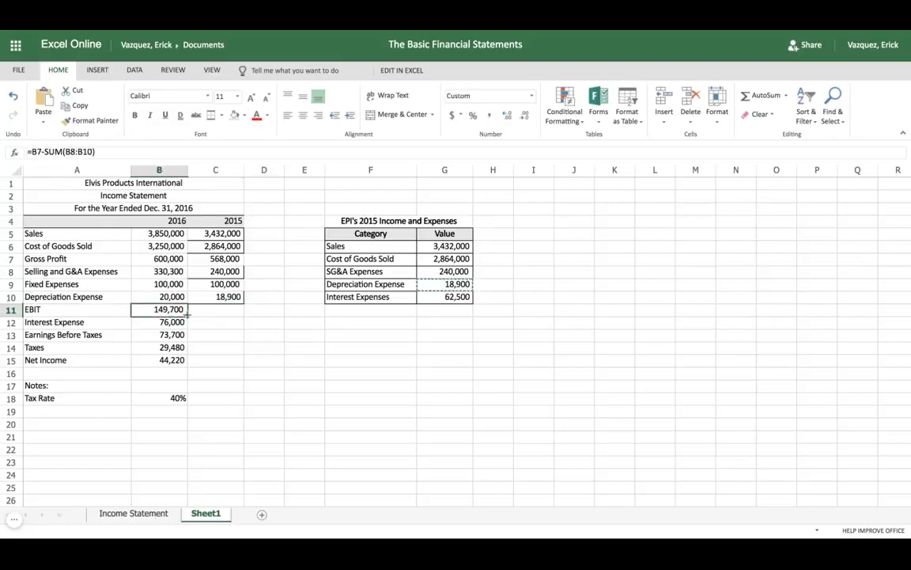
pyautogui.hotkey('shift', 'Right')
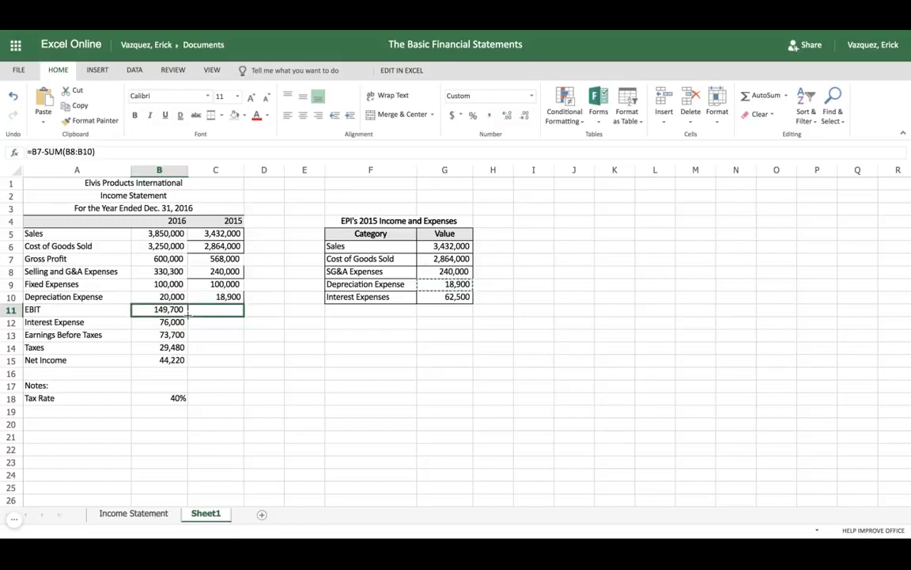
pyautogui.hotkey('ctrl', 'r')
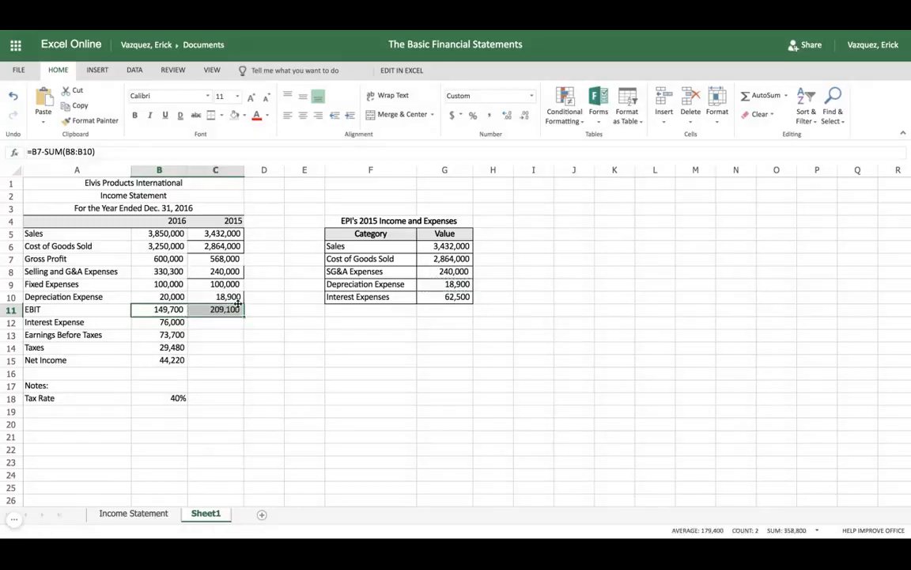
pyautogui.click(222, 297)
pyautogui.click(227, 312)
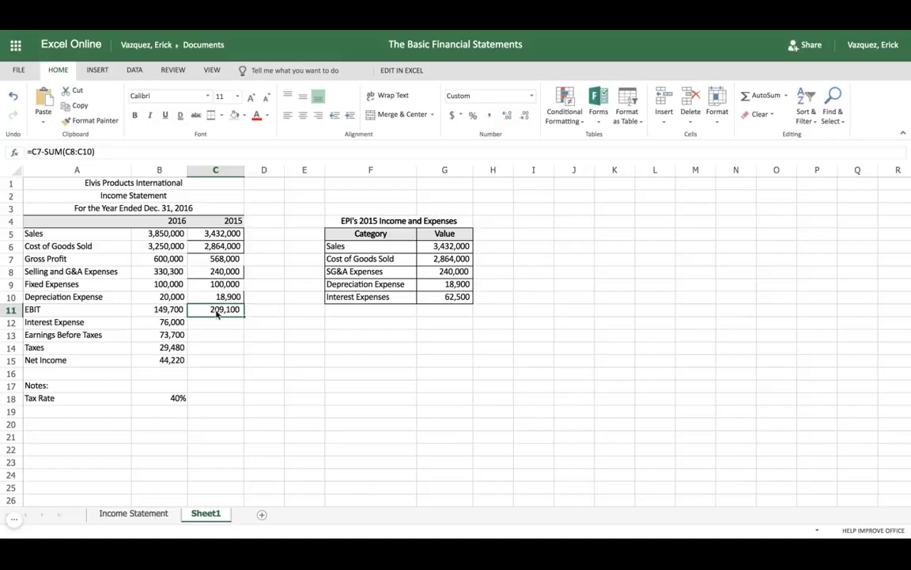
pyautogui.click(170, 311)
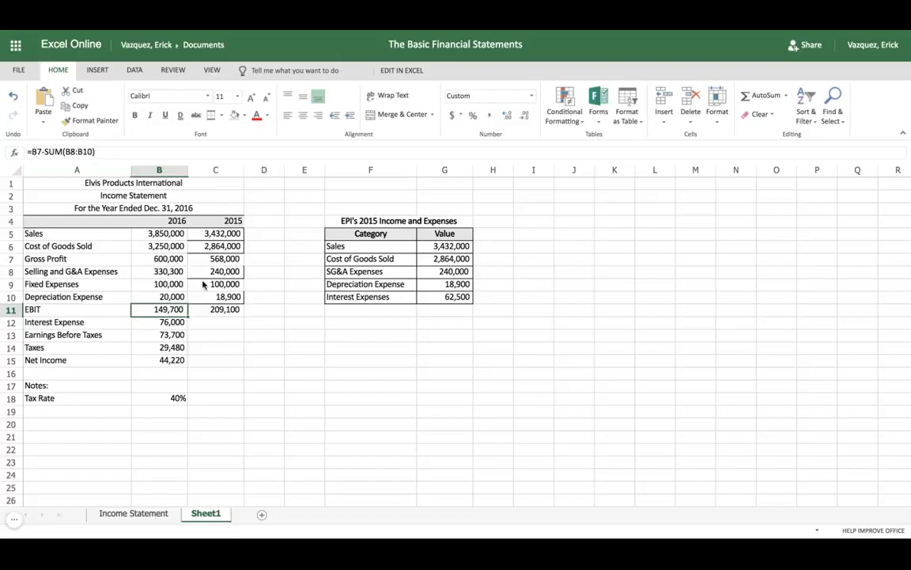
pyautogui.click(212, 310)
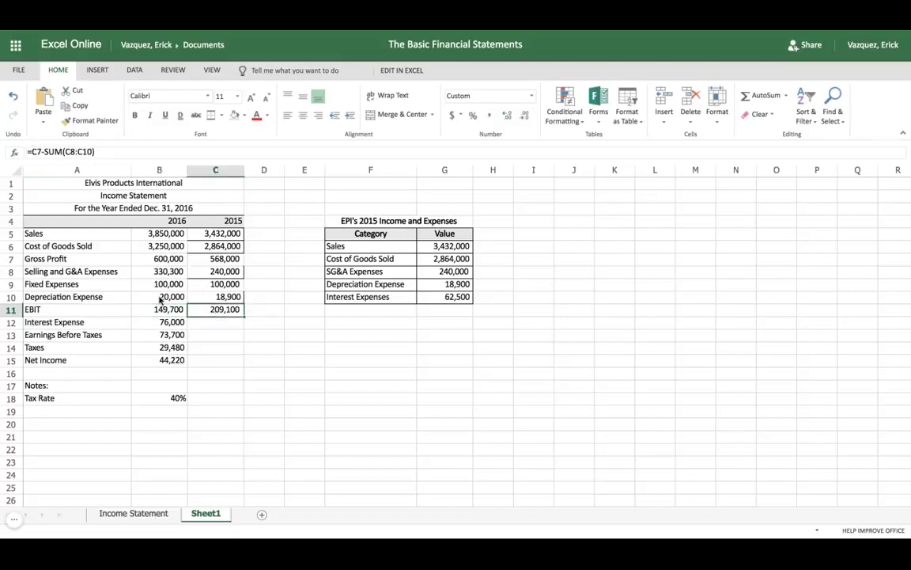
# Copy the 2015 Interest Expenses value from G10 into the Interest Expense row at C12.
pyautogui.click(202, 326)
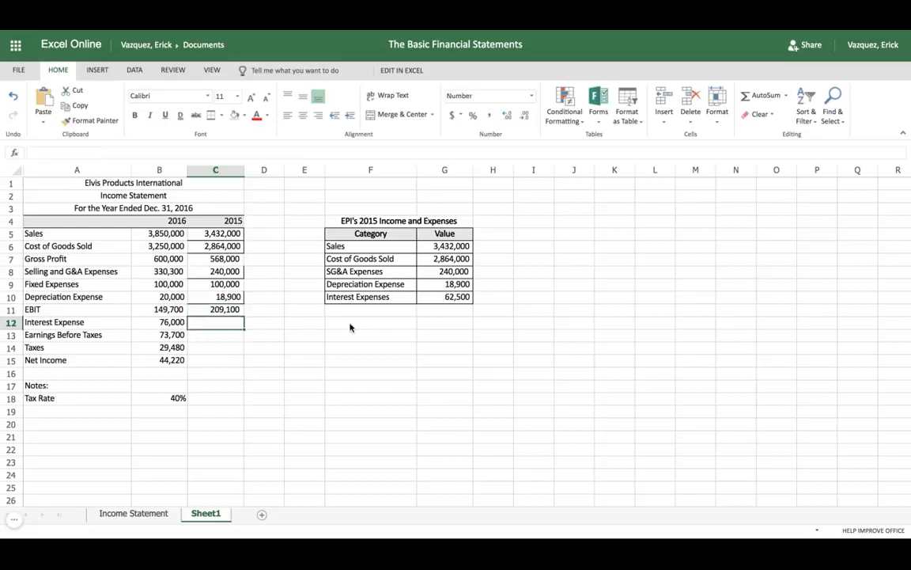
pyautogui.click(455, 300)
pyautogui.hotkey('ctrl', 'c')
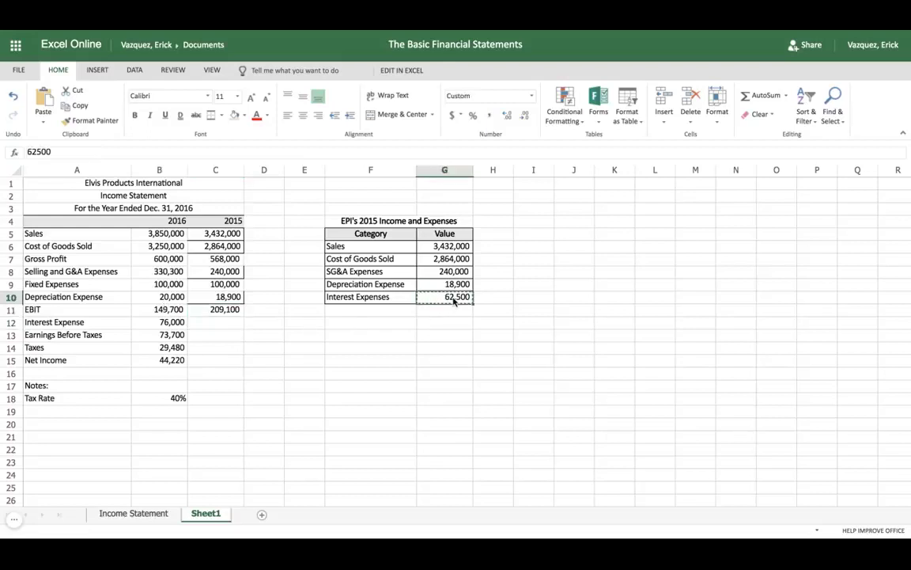
pyautogui.click(219, 324)
pyautogui.hotkey('ctrl', 'v')
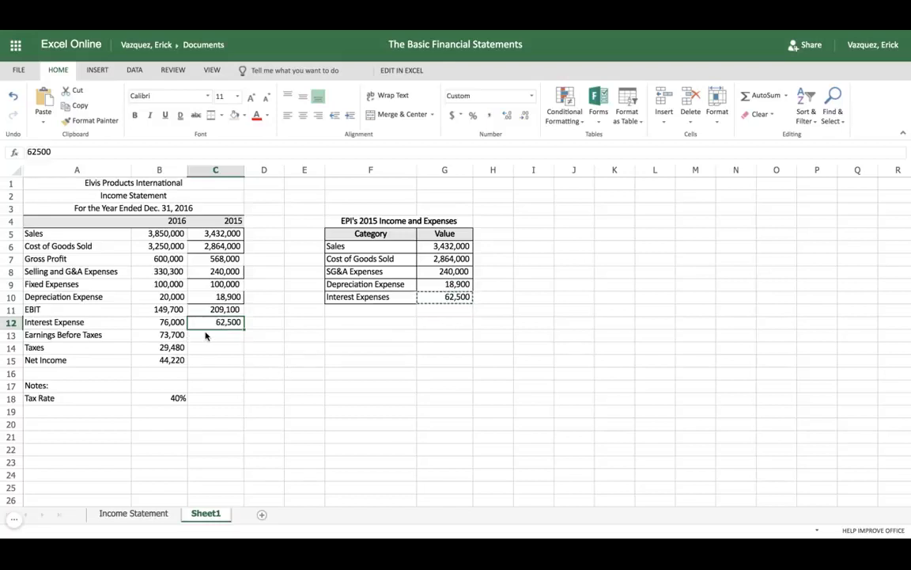
# Fill the Earnings Before Taxes formula from B13 across into C13.
pyautogui.click(168, 335)
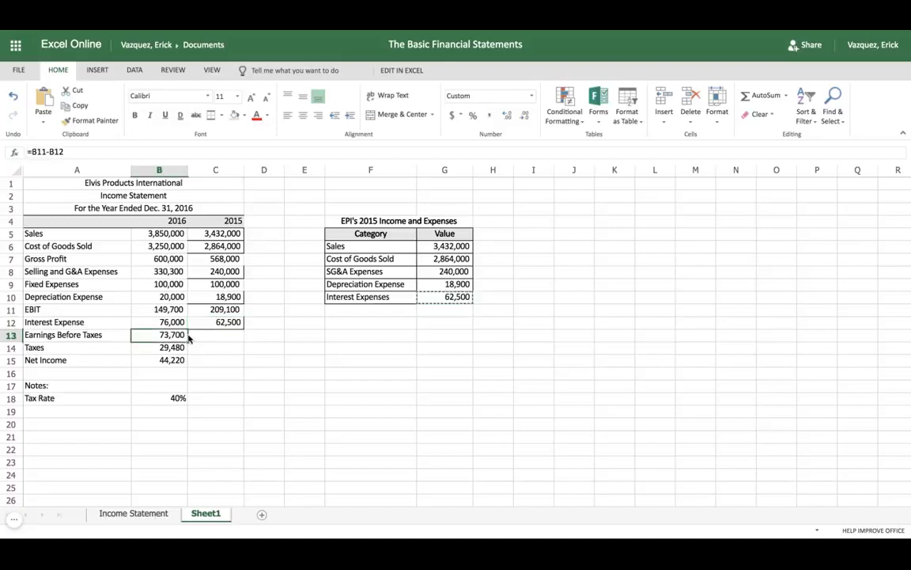
pyautogui.moveTo(188, 339); pyautogui.dragTo(233, 336)
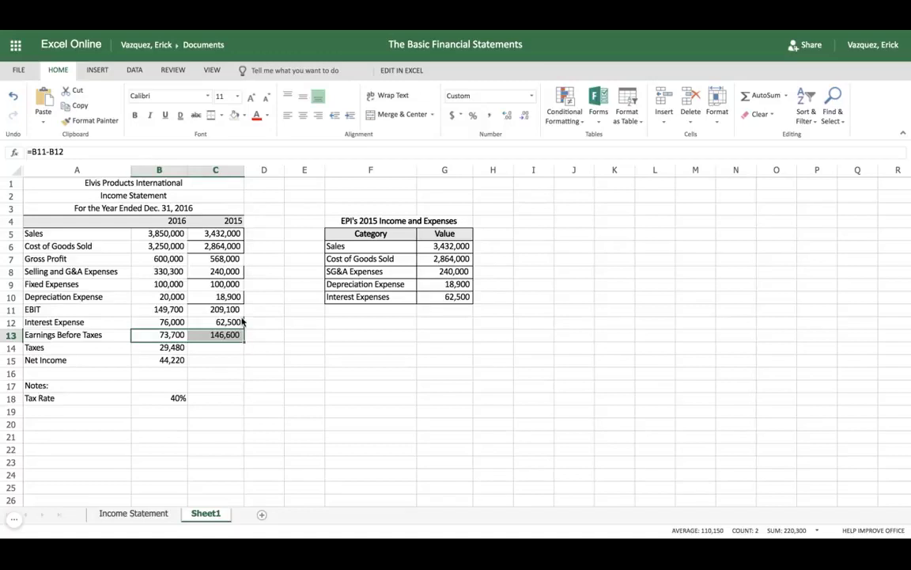
# Remove the borders from the copied 2015 values in C5, C6, C8, C10 and C12.
pyautogui.click(204, 232)
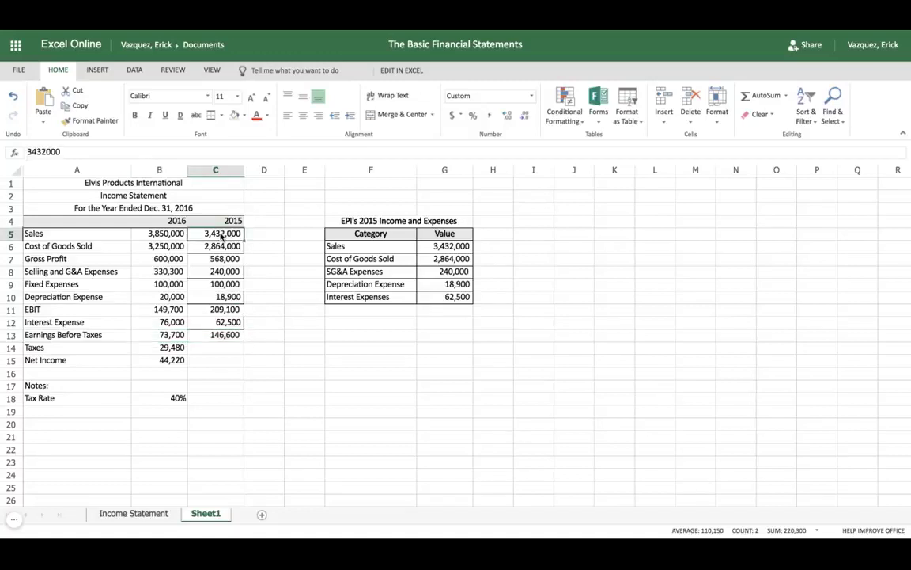
pyautogui.click(221, 116)
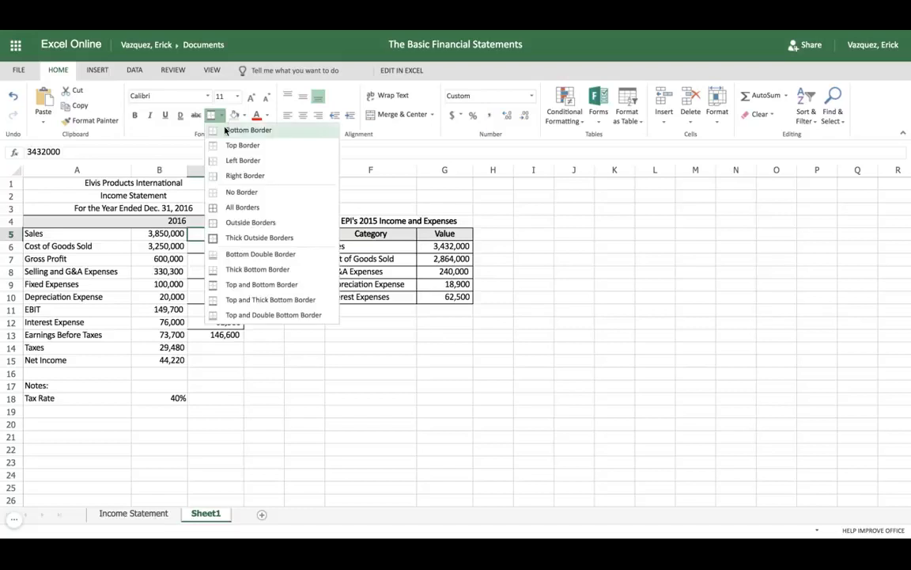
pyautogui.click(237, 191)
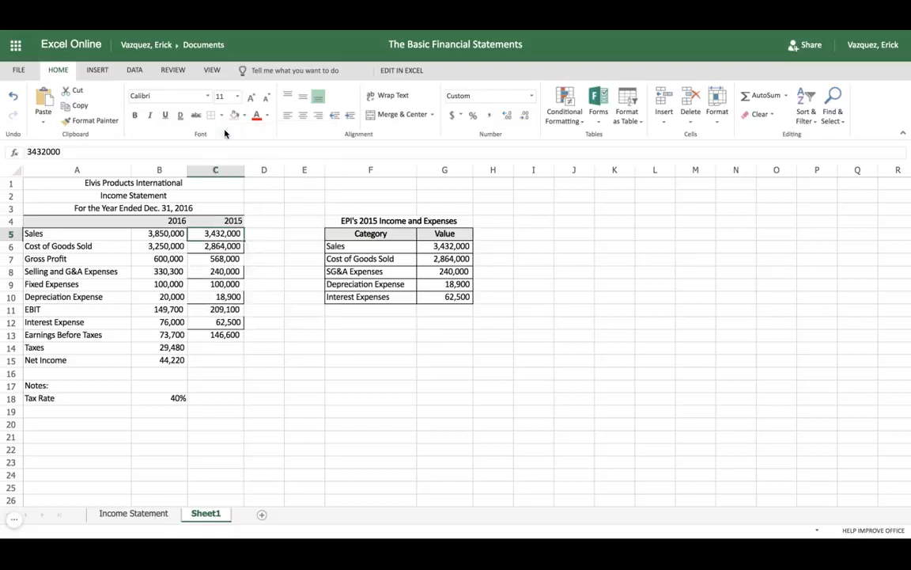
pyautogui.click(235, 195)
pyautogui.click(278, 220)
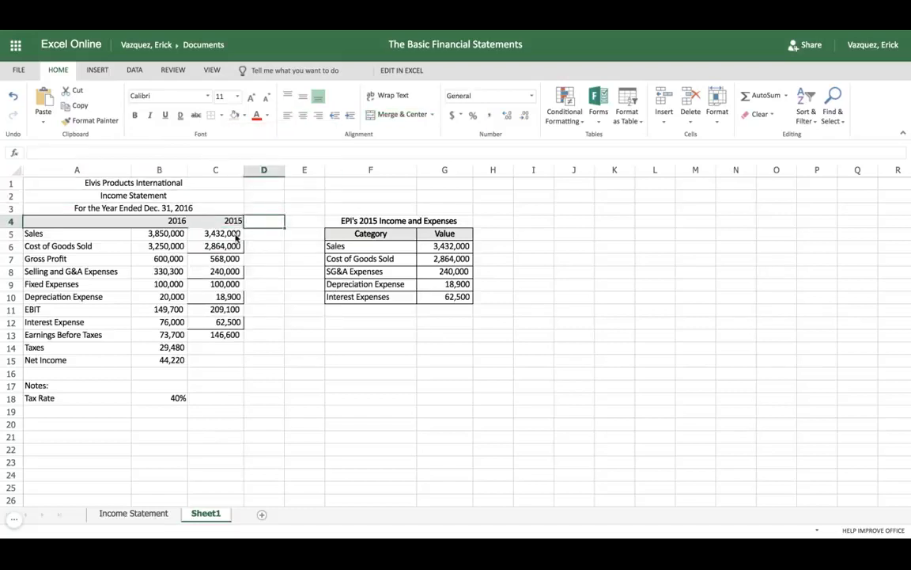
pyautogui.click(228, 245)
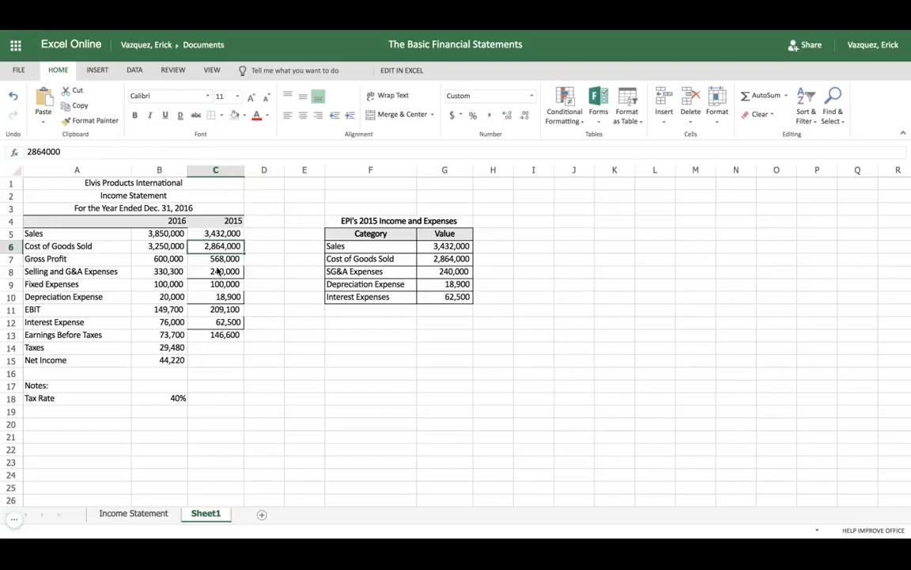
pyautogui.press('Down')
pyautogui.press('Down')
pyautogui.press('Down')
pyautogui.press('Down')
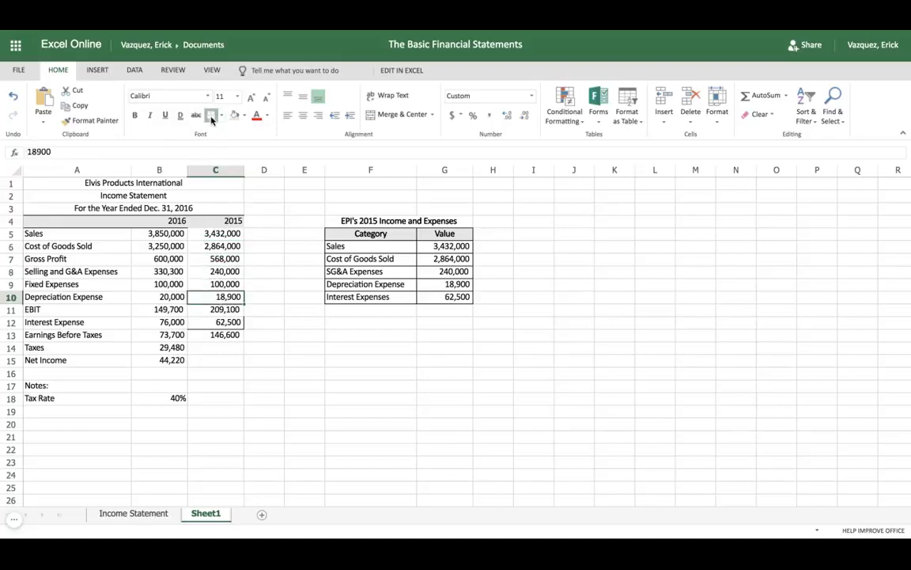
pyautogui.click(219, 319)
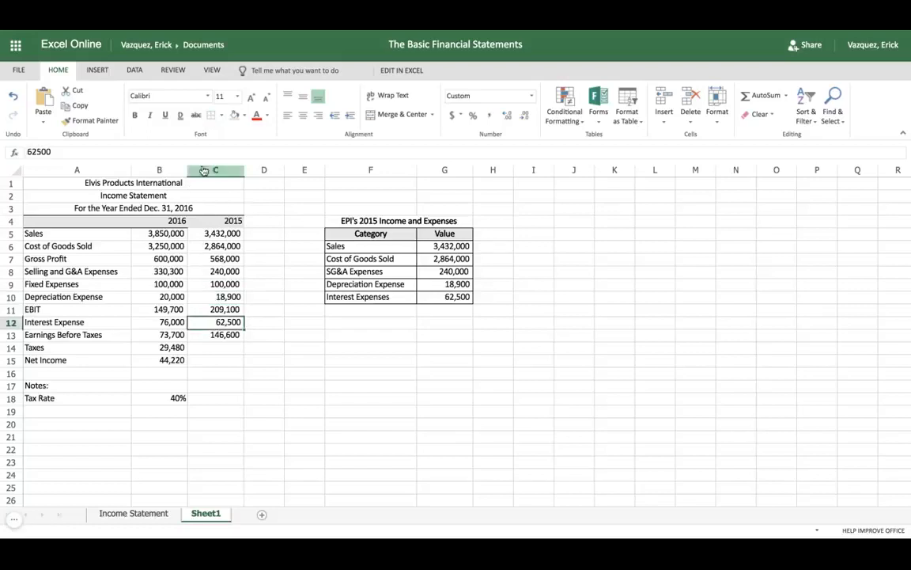
pyautogui.press('Right')
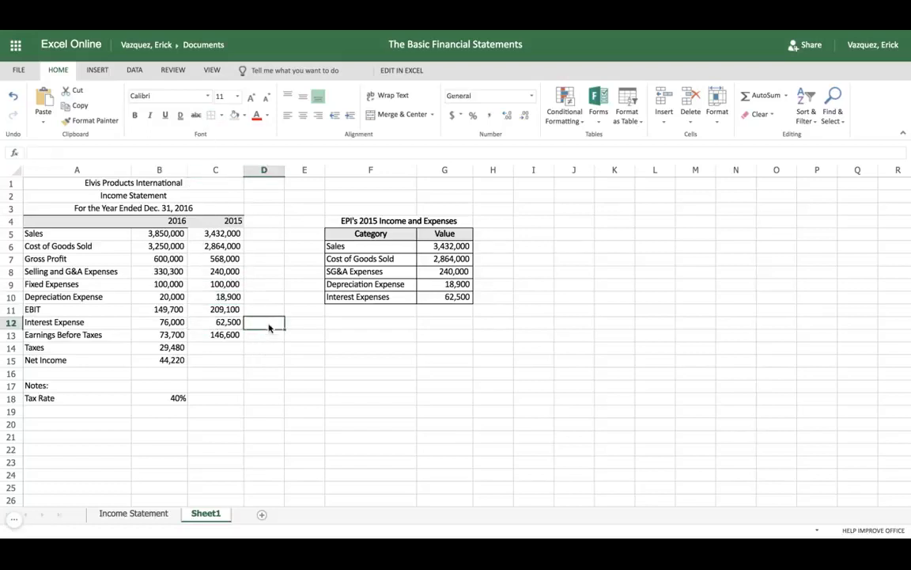
pyautogui.click(260, 346)
# Try to fill the Taxes formula from B14 across into C14.
pyautogui.click(221, 336)
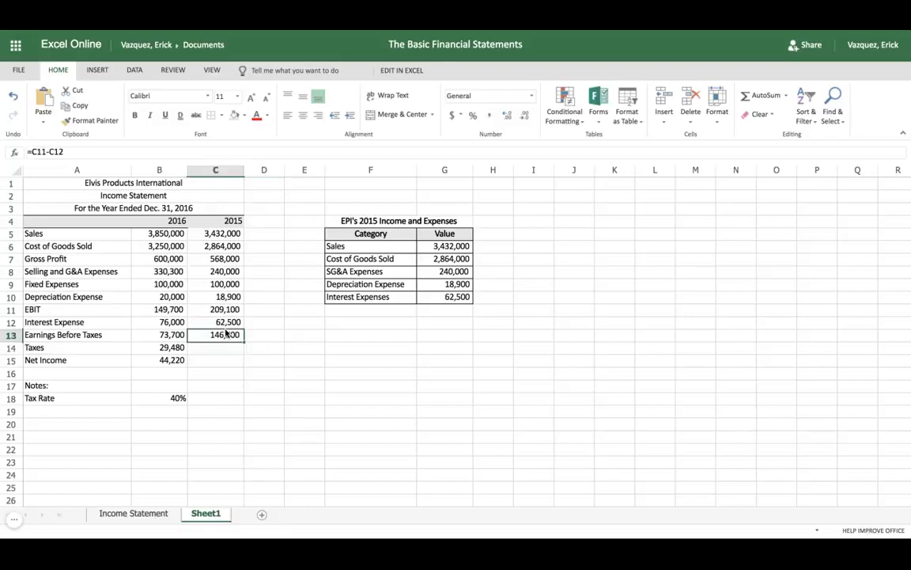
pyautogui.click(218, 349)
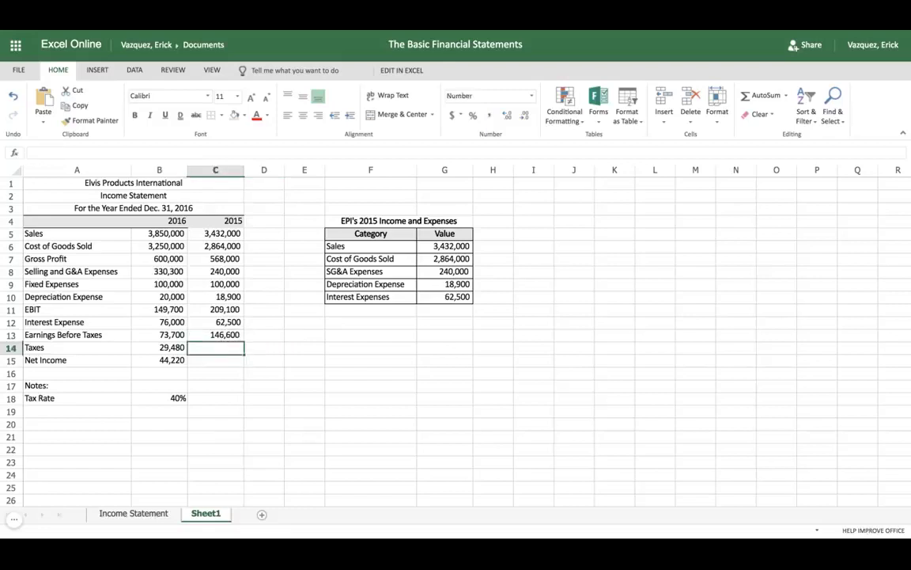
pyautogui.click(181, 399)
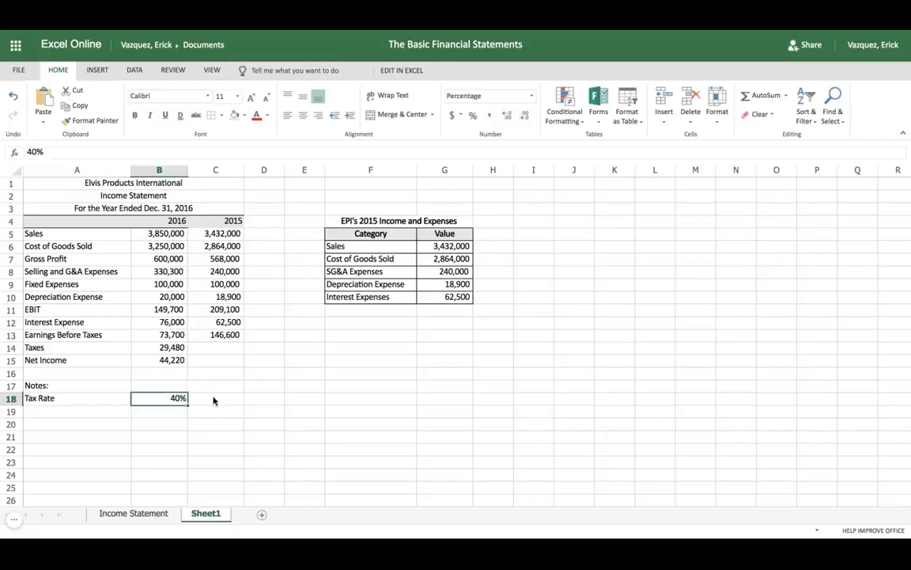
pyautogui.click(213, 399)
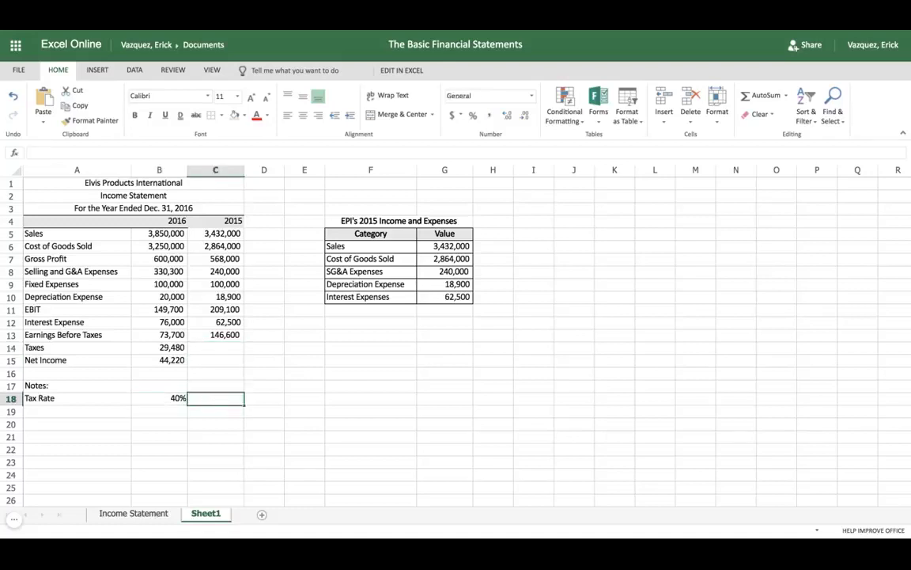
pyautogui.click(181, 348)
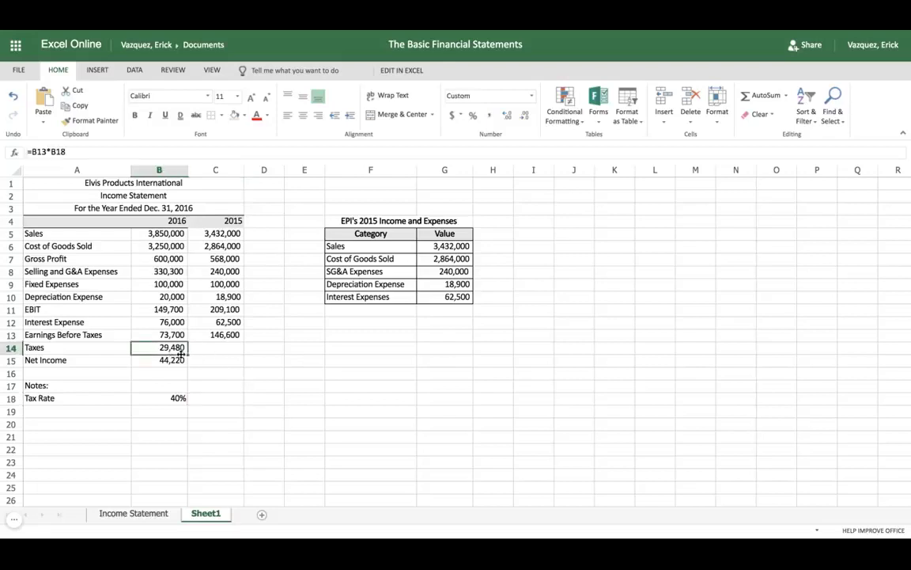
pyautogui.moveTo(189, 354); pyautogui.dragTo(235, 352)
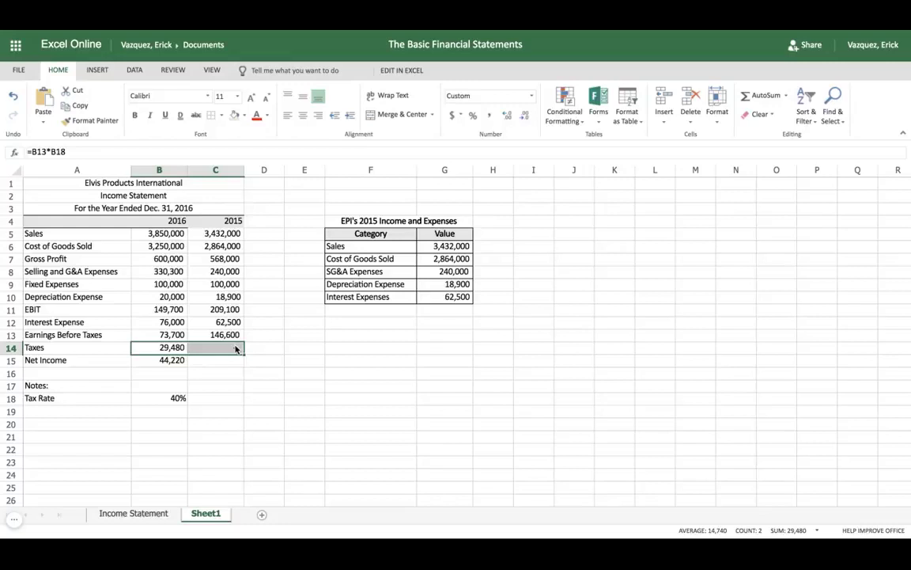
# Make the tax rate reference in B14 absolute with =B13*$B$18 and fill the formula across into C14.
pyautogui.click(173, 351)
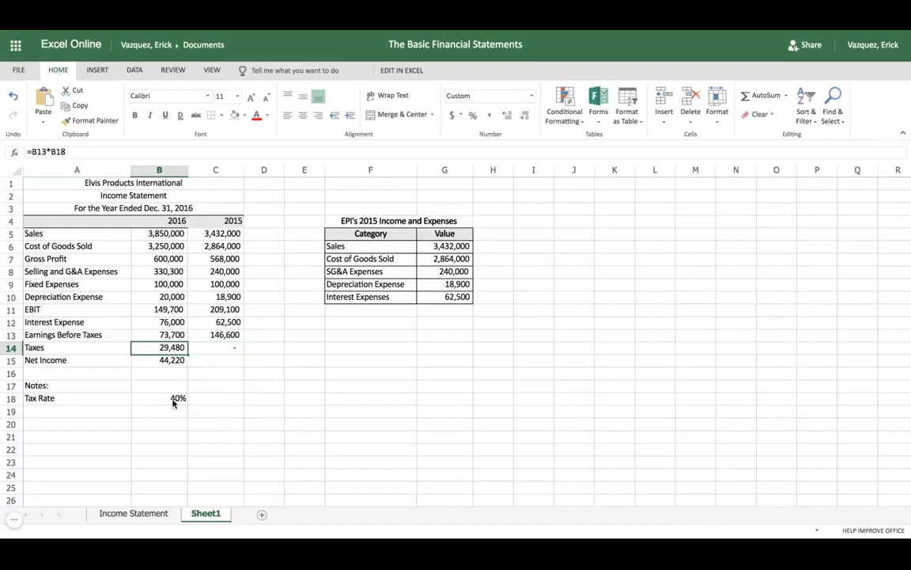
pyautogui.click(78, 152)
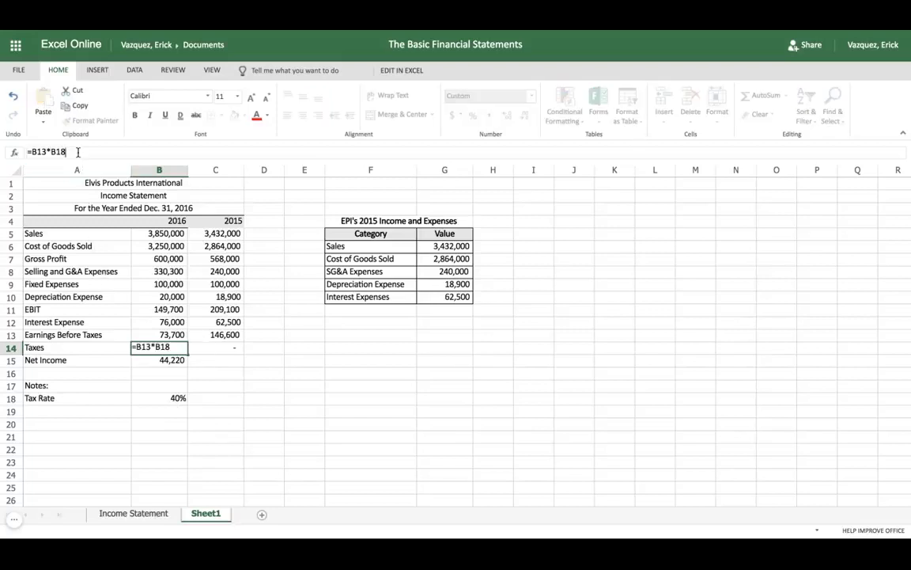
pyautogui.click(159, 398)
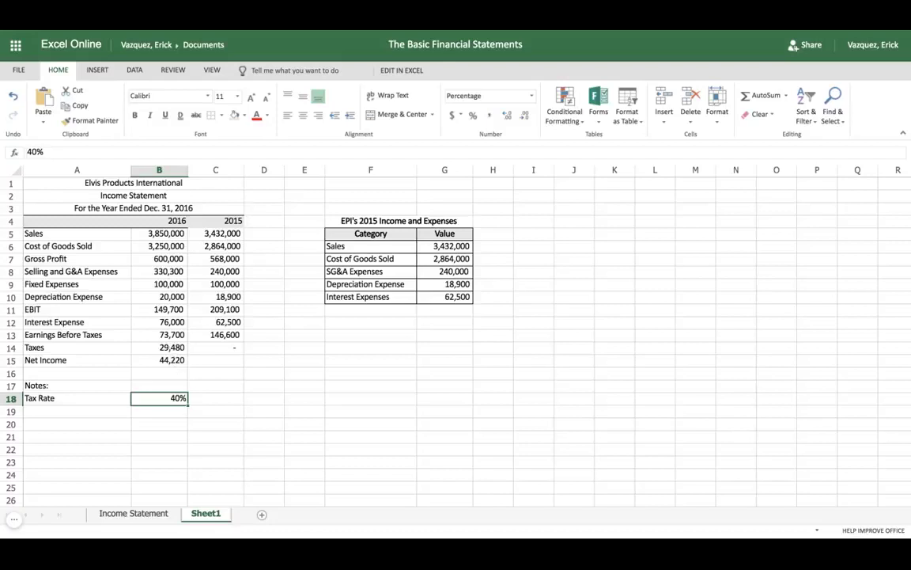
pyautogui.click(171, 349)
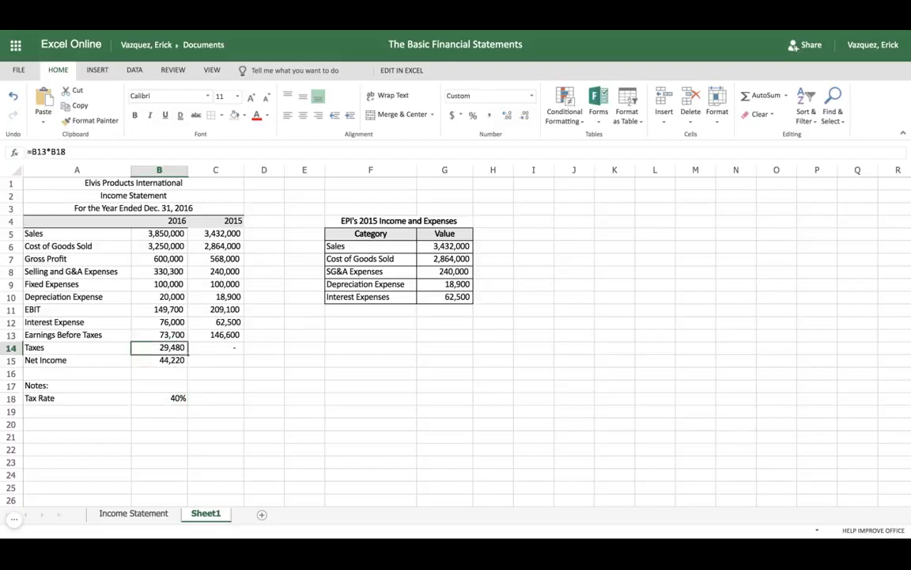
pyautogui.click(51, 151)
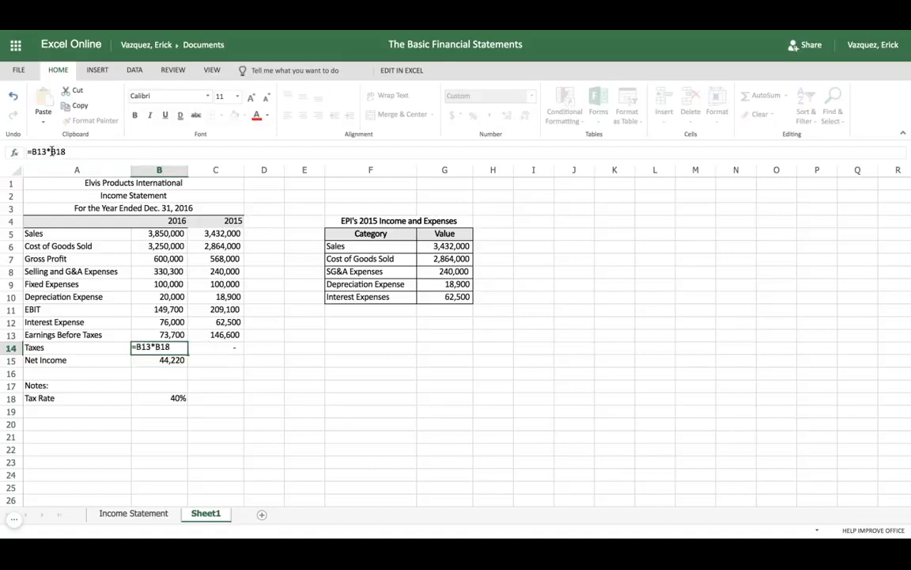
pyautogui.write('$')
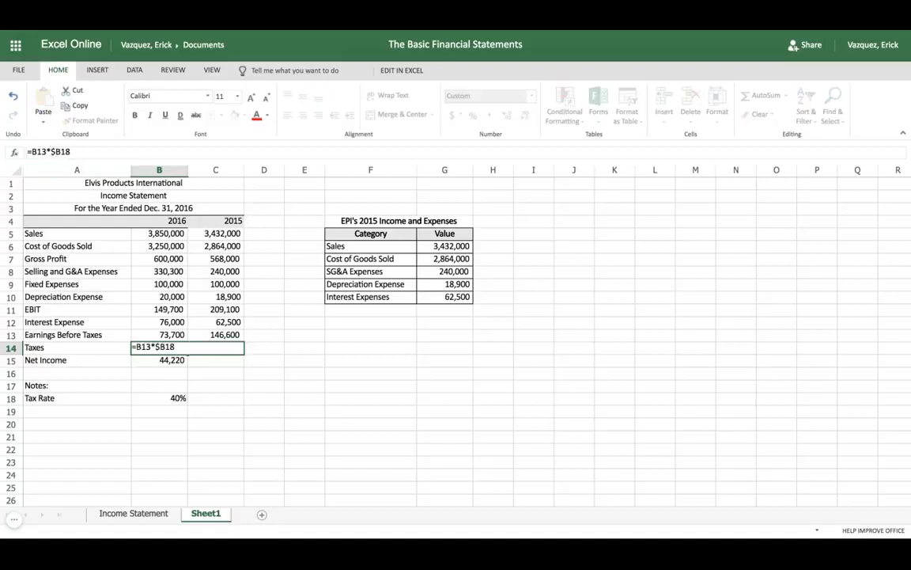
pyautogui.click(59, 151)
pyautogui.write('$')
pyautogui.press('Tab')
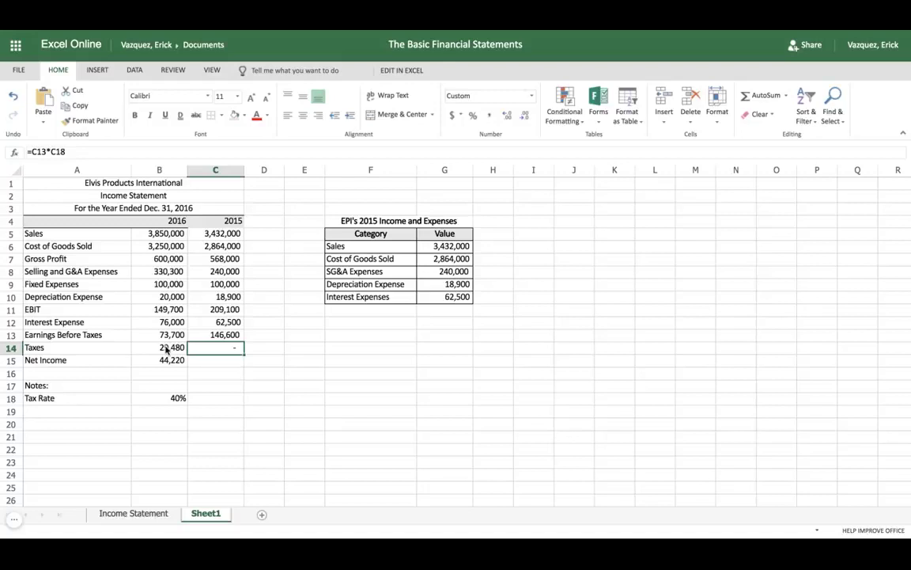
pyautogui.click(167, 346)
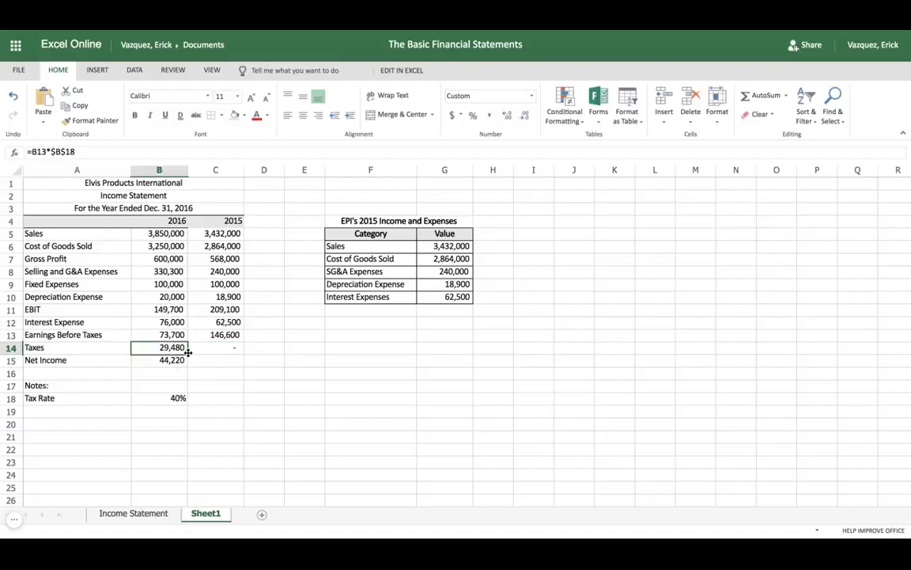
pyautogui.moveTo(188, 348); pyautogui.dragTo(190, 349)
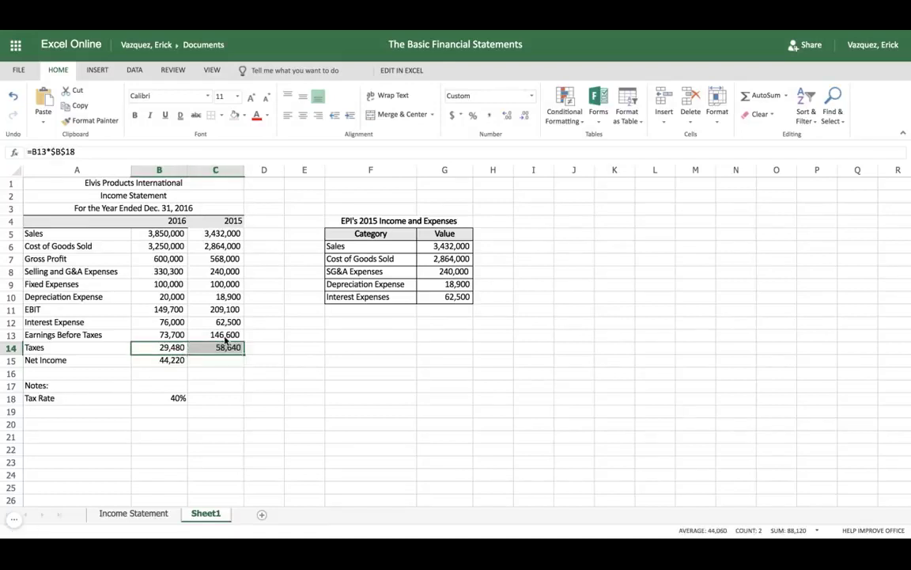
# Add a bottom border to the 2015 column heading in C4.
pyautogui.click(218, 220)
pyautogui.click(221, 115)
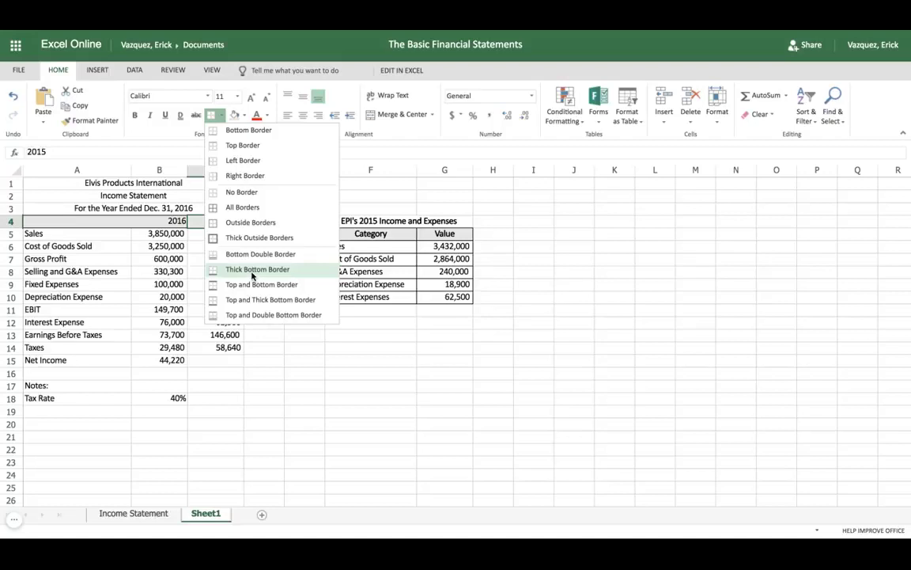
pyautogui.click(233, 130)
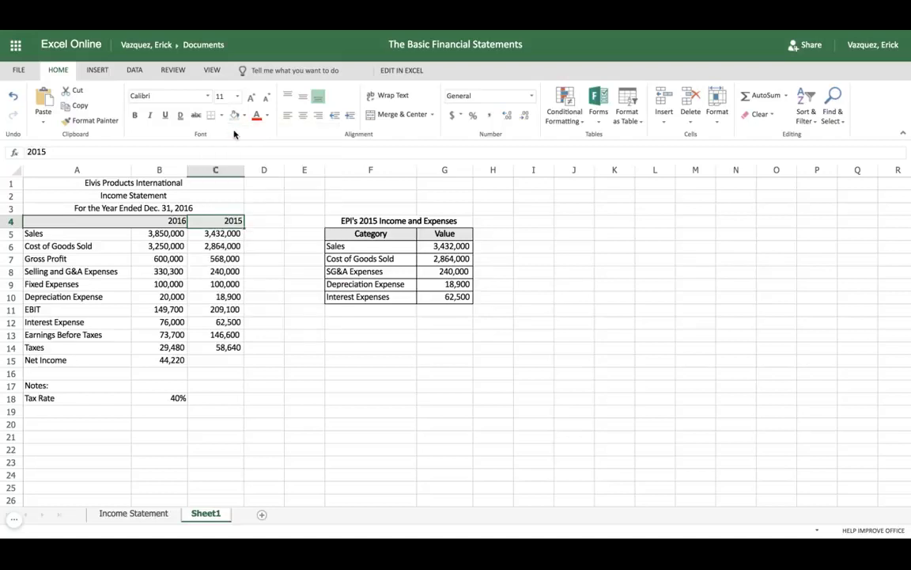
pyautogui.click(279, 322)
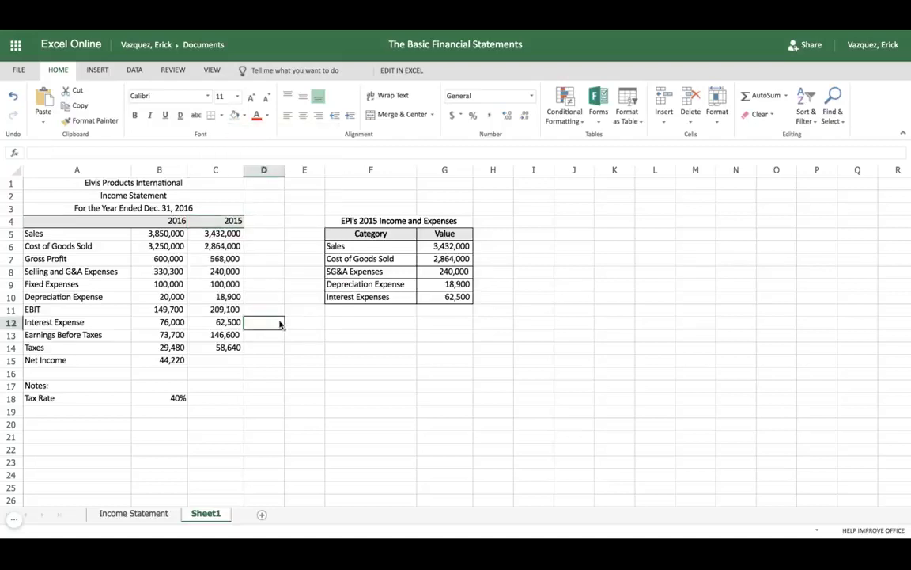
# Fill the Net Income formula from B15 across into C15.
pyautogui.click(207, 360)
pyautogui.click(180, 361)
pyautogui.click(190, 362)
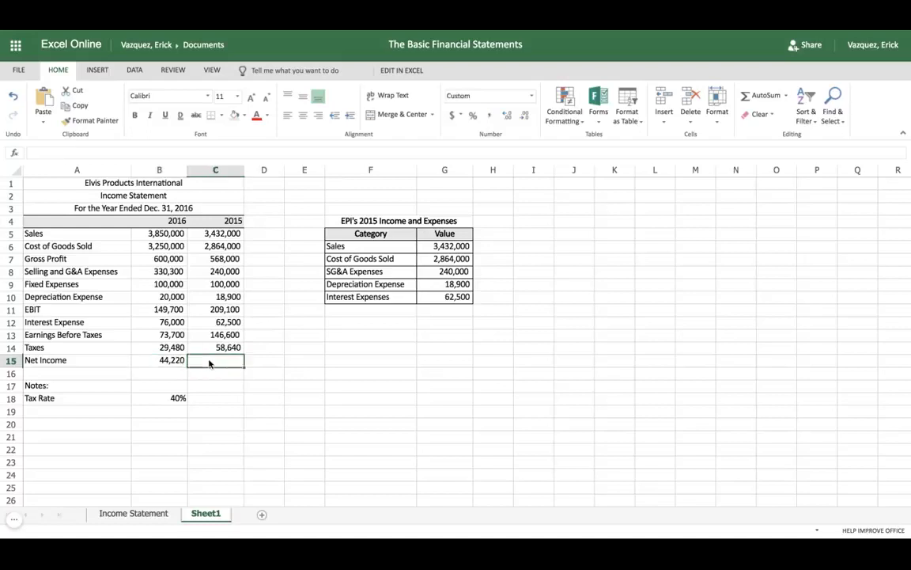
pyautogui.click(181, 363)
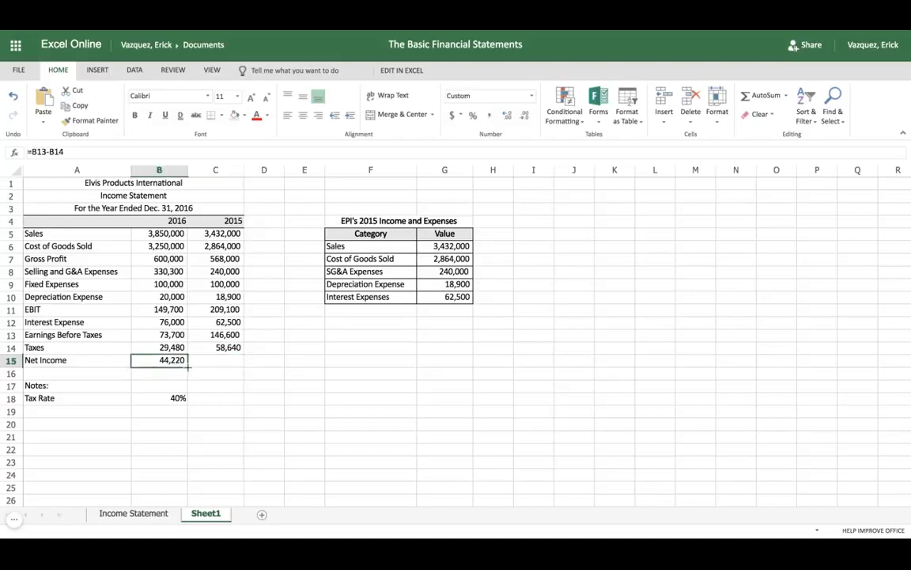
pyautogui.moveTo(188, 367); pyautogui.dragTo(237, 364)
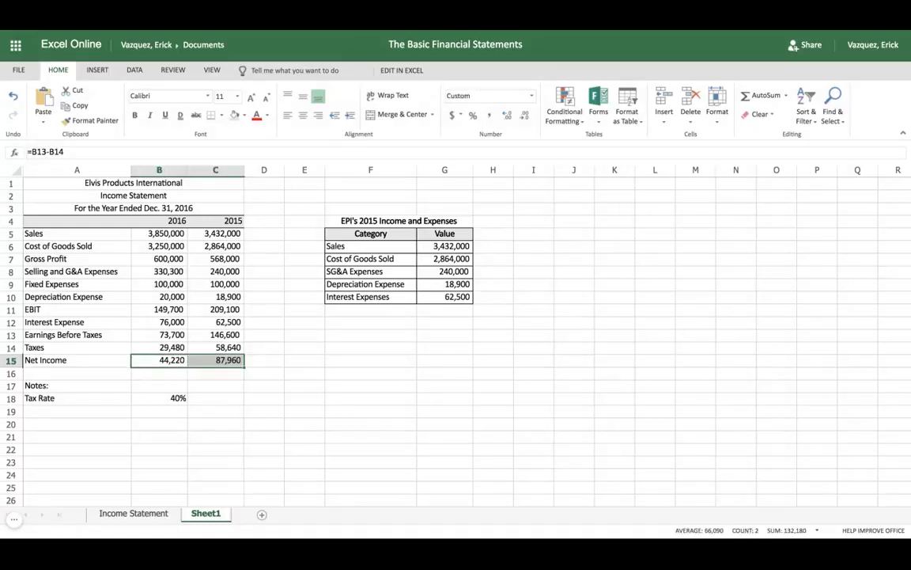
pyautogui.click(277, 362)
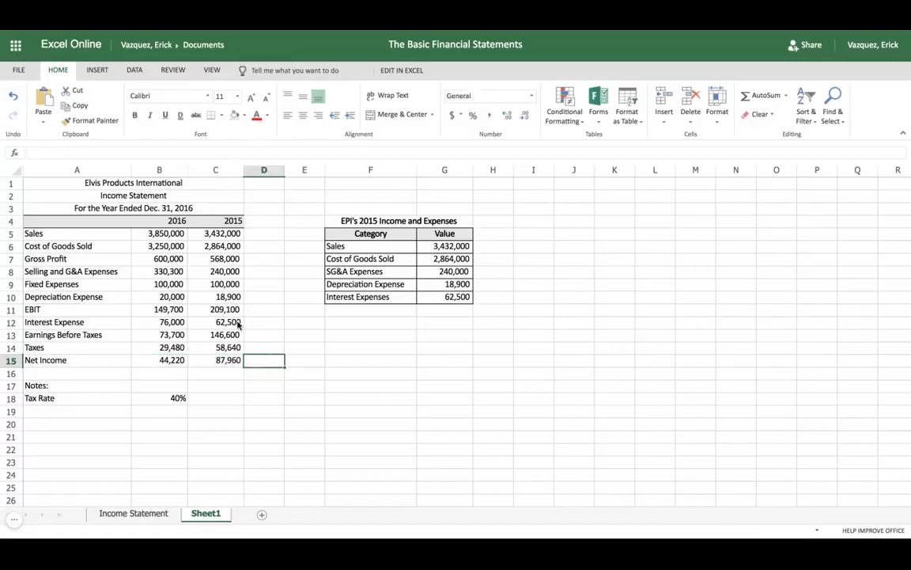
# Add a bottom border to the Cost of Goods Sold, Depreciation Expense and Taxes values in B6:C6, B10:C10 and B14:C14.
pyautogui.click(158, 248)
pyautogui.hotkey('shift', 'Right')
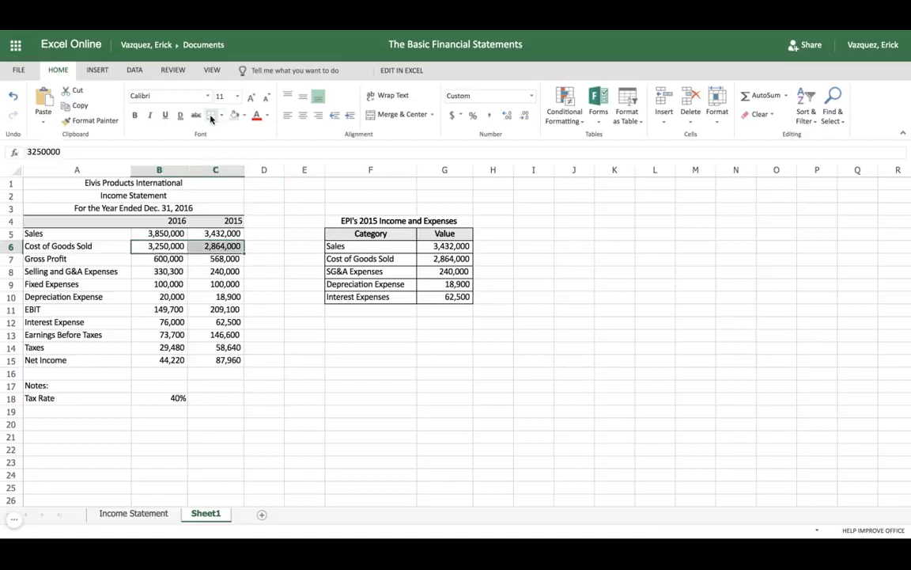
pyautogui.click(167, 297)
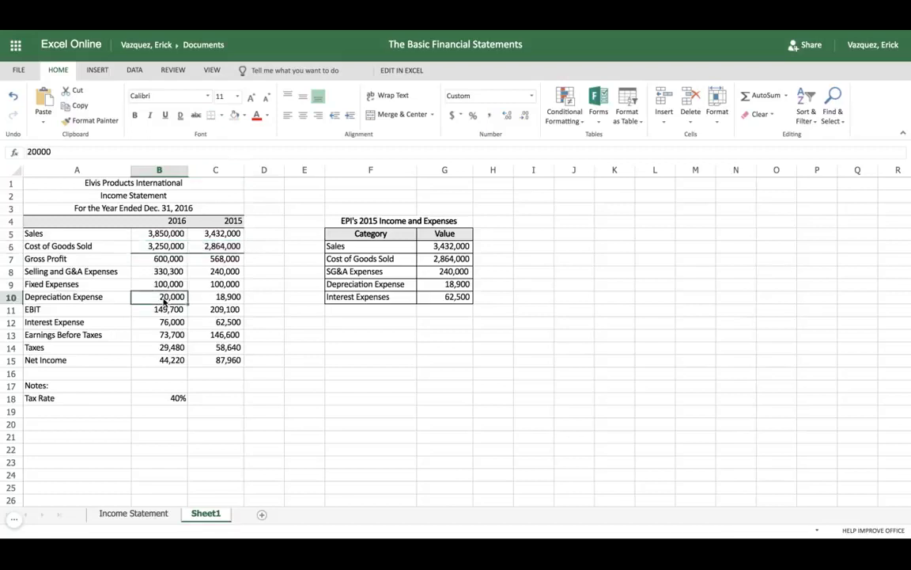
pyautogui.hotkey('shift', 'Right')
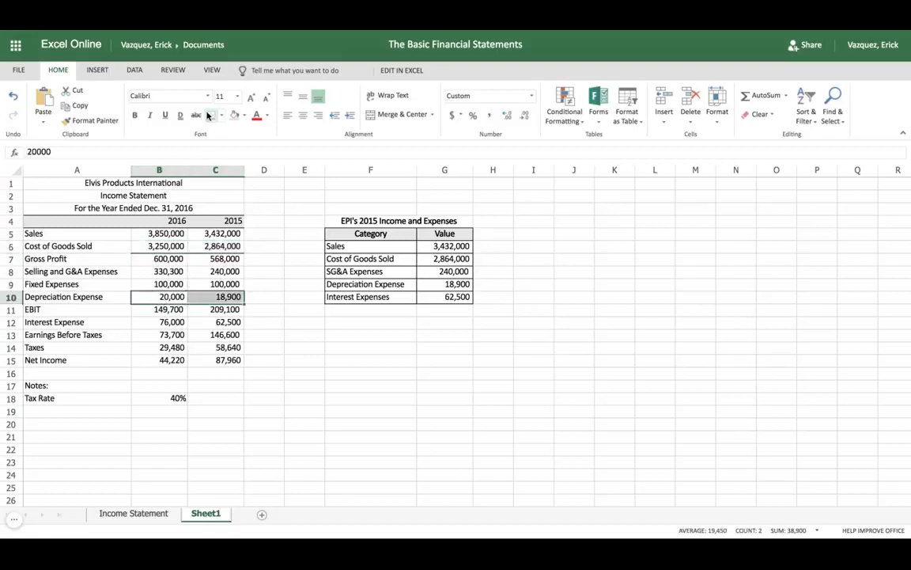
pyautogui.click(209, 116)
pyautogui.click(160, 348)
pyautogui.hotkey('shift', 'Right')
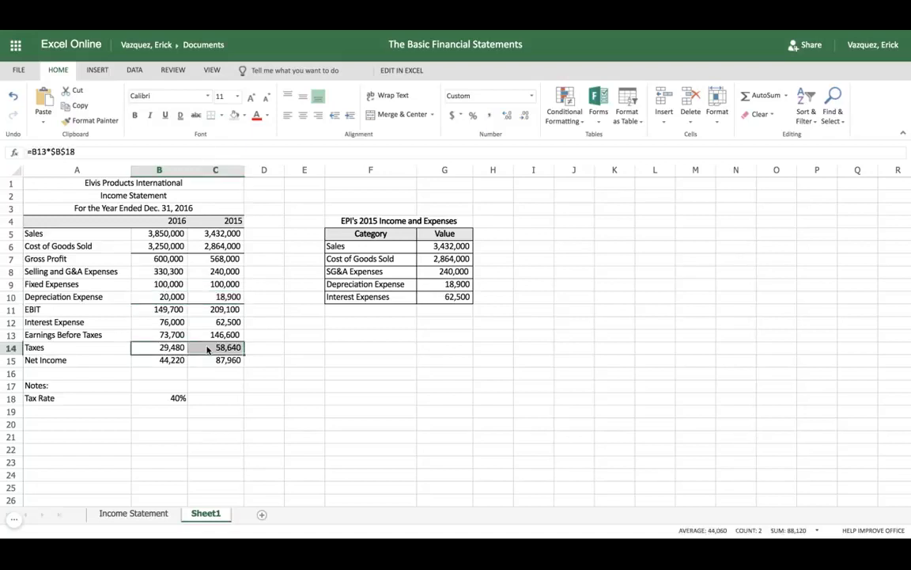
pyautogui.click(220, 115)
pyautogui.click(207, 407)
# Add a double bottom border to the Net Income values in B15:C15.
pyautogui.click(173, 360)
pyautogui.hotkey('shift', 'Right')
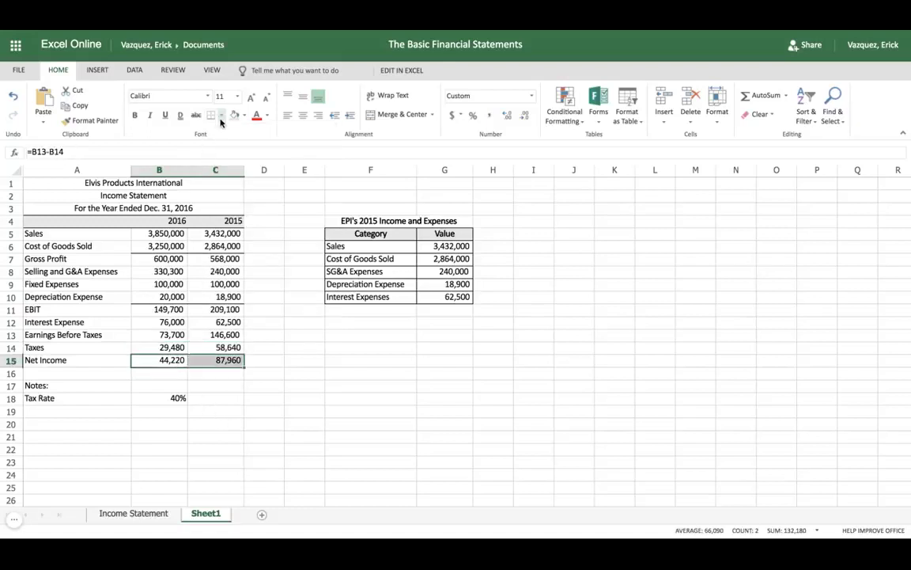
pyautogui.click(221, 115)
pyautogui.click(231, 254)
pyautogui.click(269, 348)
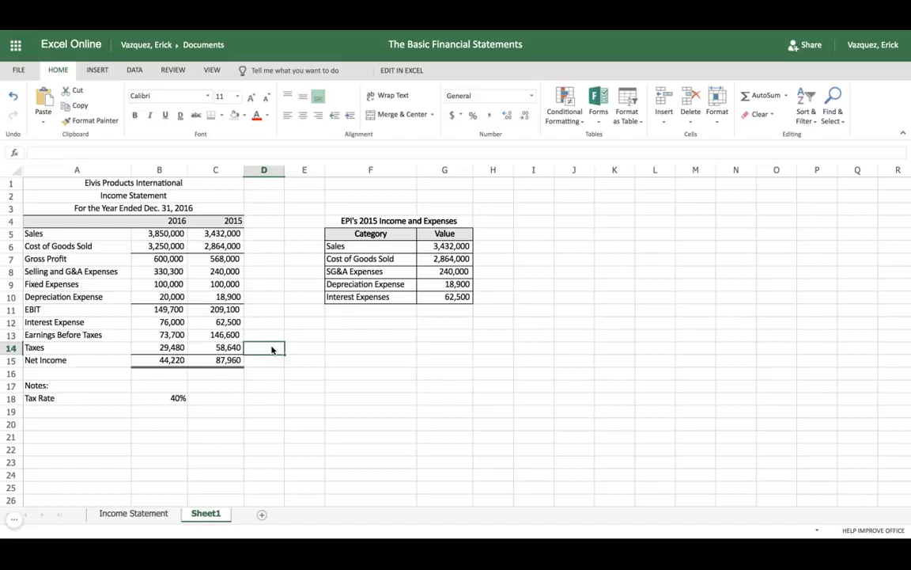
# Bold the Gross Profit values in B7:C7 and the EBIT values in B11:C11.
pyautogui.click(150, 260)
pyautogui.hotkey('shift', 'Right')
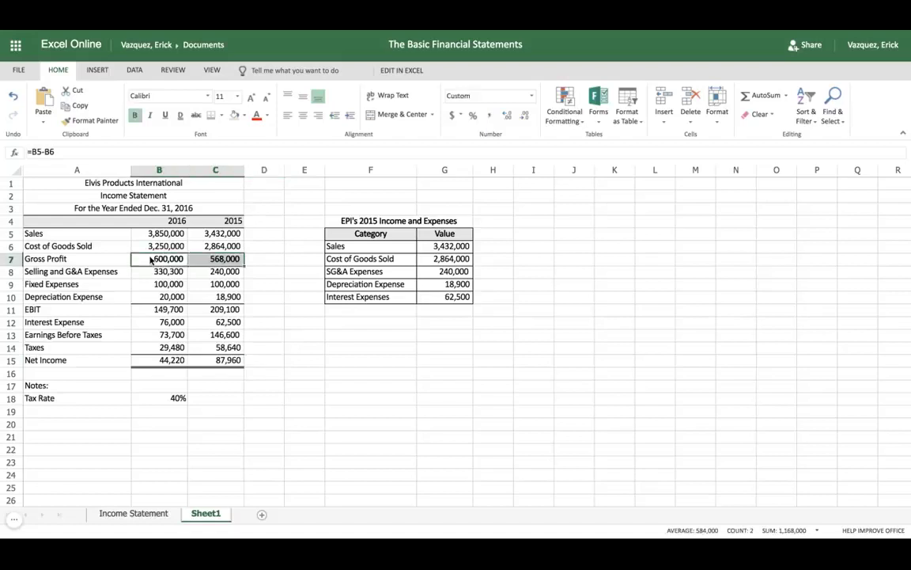
pyautogui.hotkey('ctrl', 'b')
pyautogui.click(166, 311)
pyautogui.hotkey('shift', 'Right')
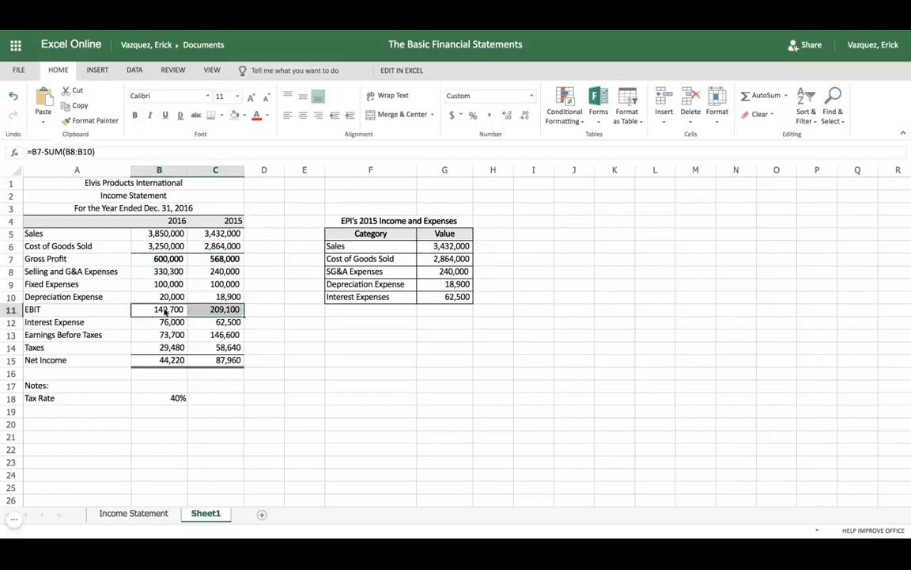
pyautogui.hotkey('ctrl', 'b')
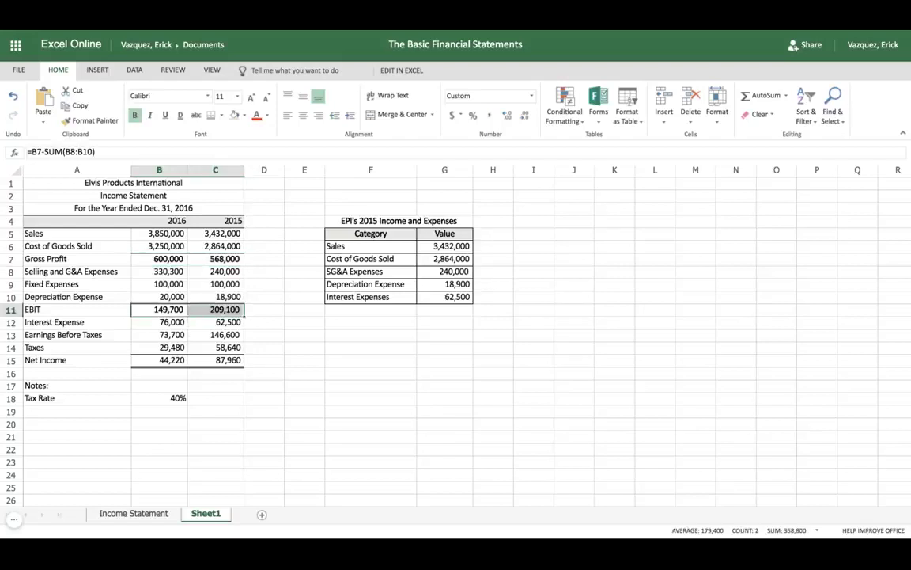
# Bold the Earnings Before Taxes values in B13:C13 and the Net Income values in B15:C15.
pyautogui.click(172, 335)
pyautogui.hotkey('shift', 'Right')
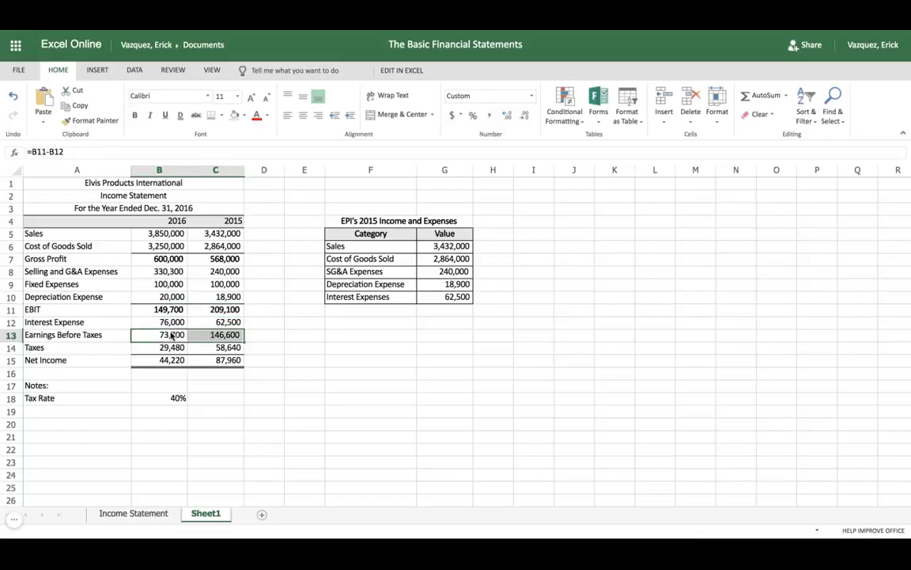
pyautogui.hotkey('ctrl', 'b')
pyautogui.click(170, 360)
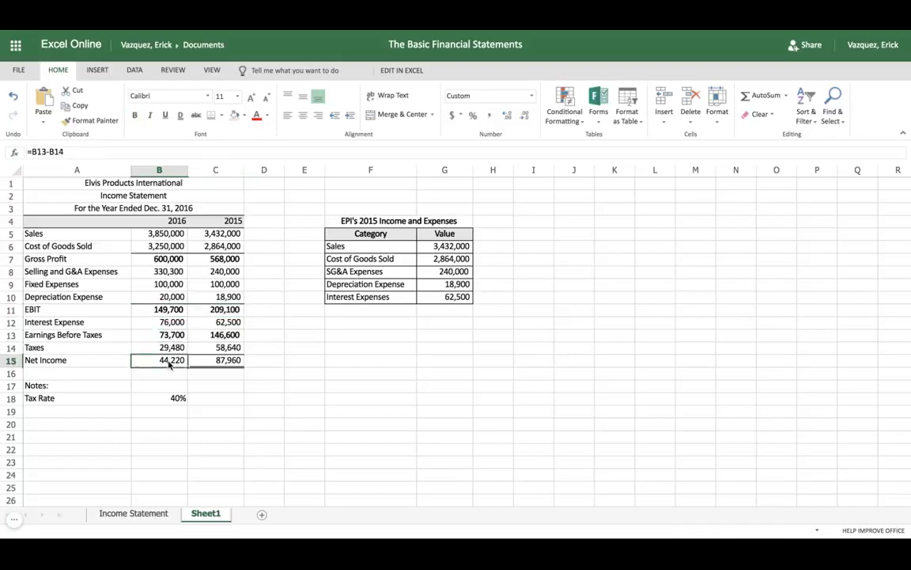
pyautogui.moveTo(169, 361); pyautogui.dragTo(216, 361)
pyautogui.hotkey('ctrl', 'b')
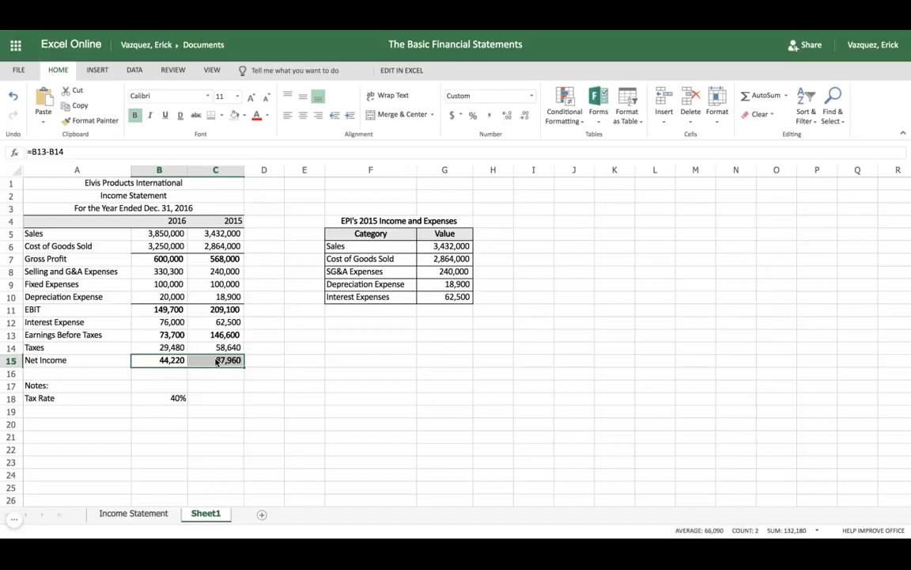
# View the Income Statement sheet to compare its formatting, and return to Sheet1.
pyautogui.scroll(-1, 256, 387)
pyautogui.scroll(1, 256, 387)
pyautogui.click(145, 515)
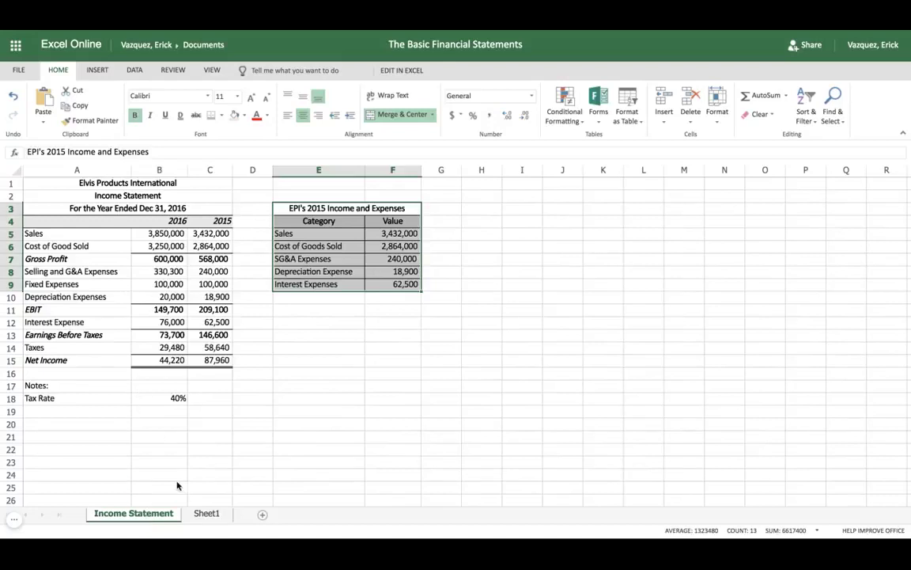
pyautogui.click(201, 513)
pyautogui.click(228, 449)
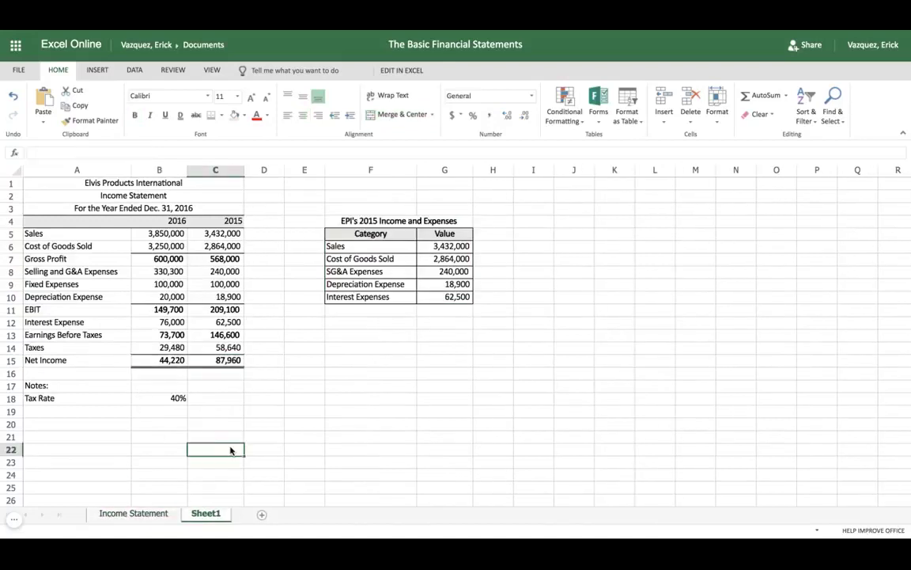